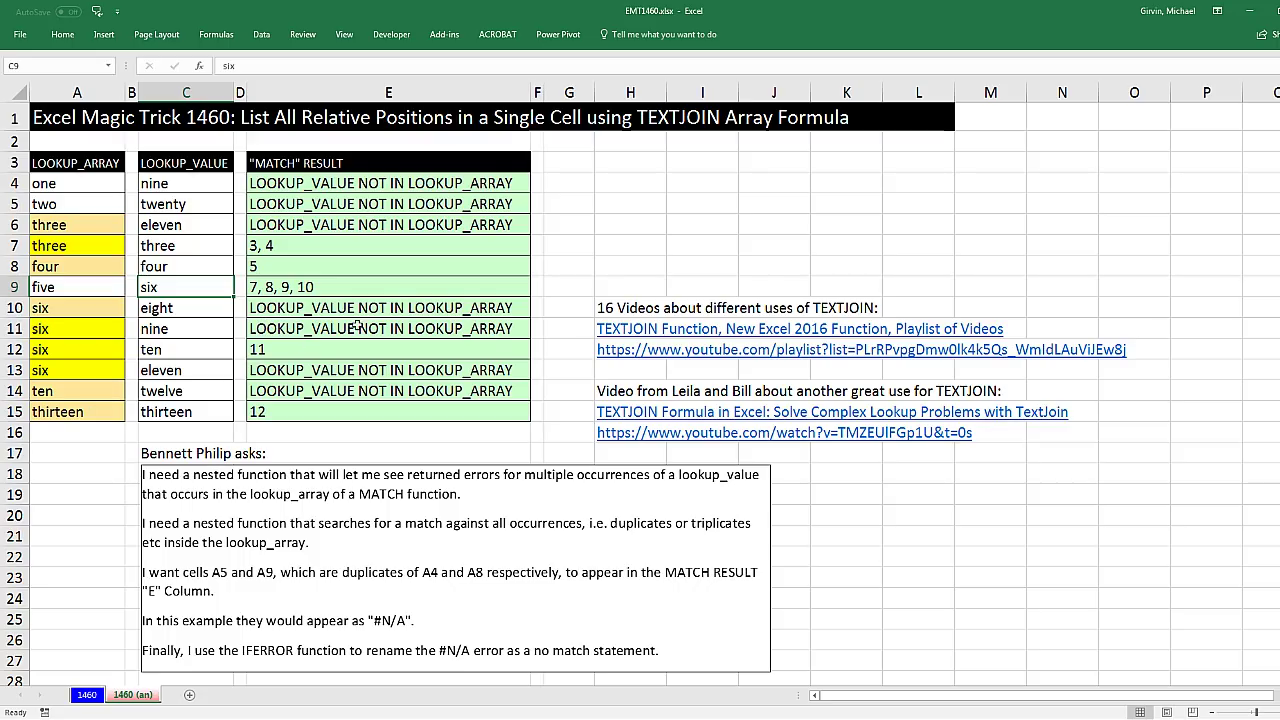
Step: Switch to the 1460 worksheet
{"action": "left_click", "coordinate": [87, 695]}
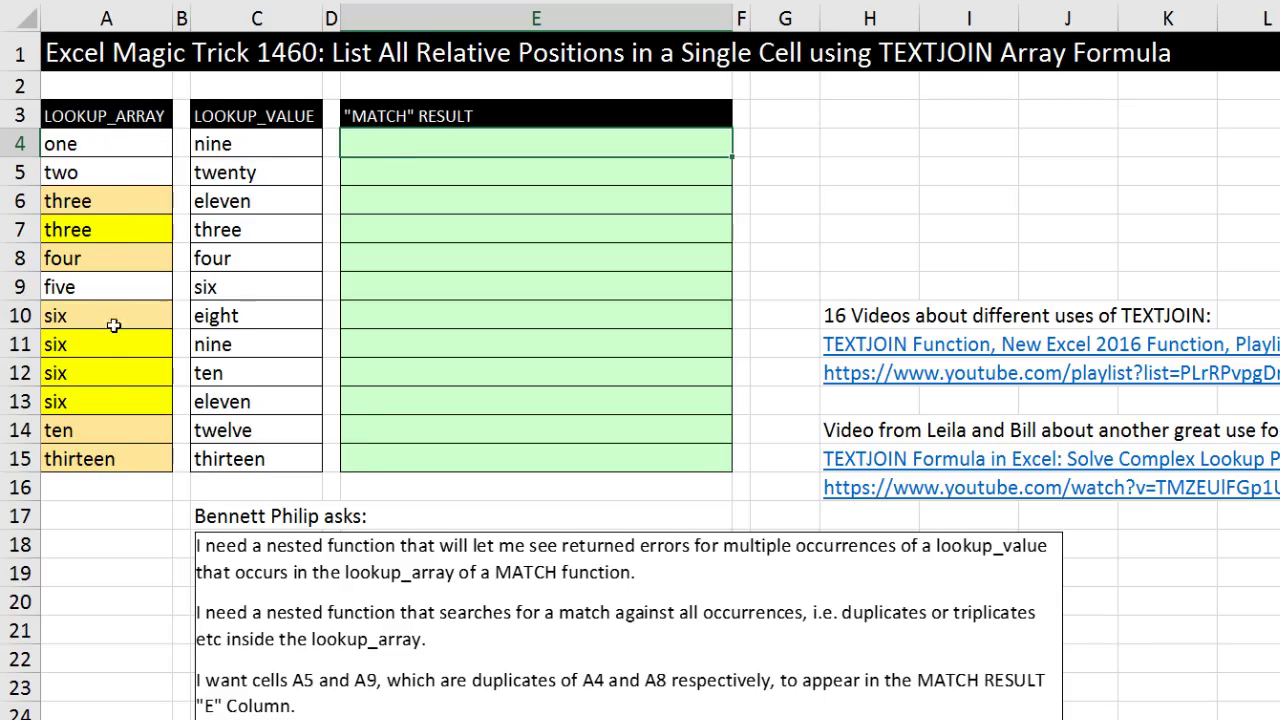
{"action": "left_click", "coordinate": [20, 143]}
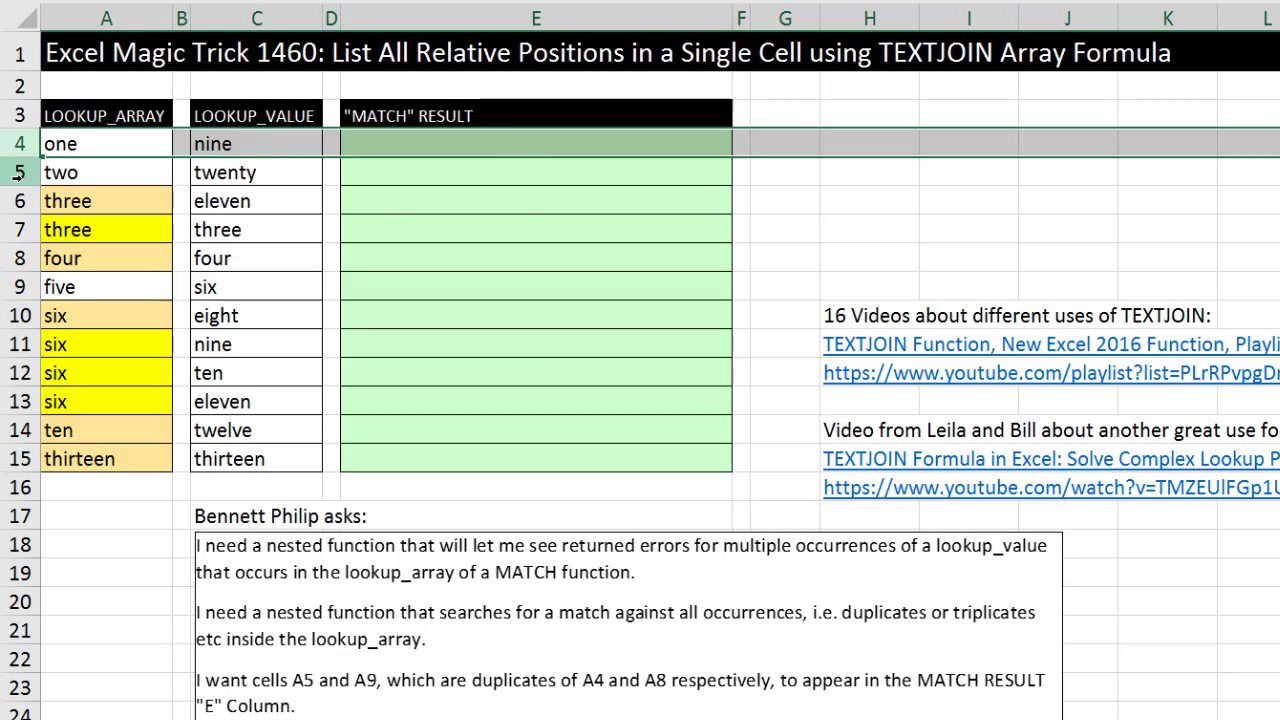
{"action": "left_click", "coordinate": [22, 172]}
{"action": "left_click", "coordinate": [22, 201]}
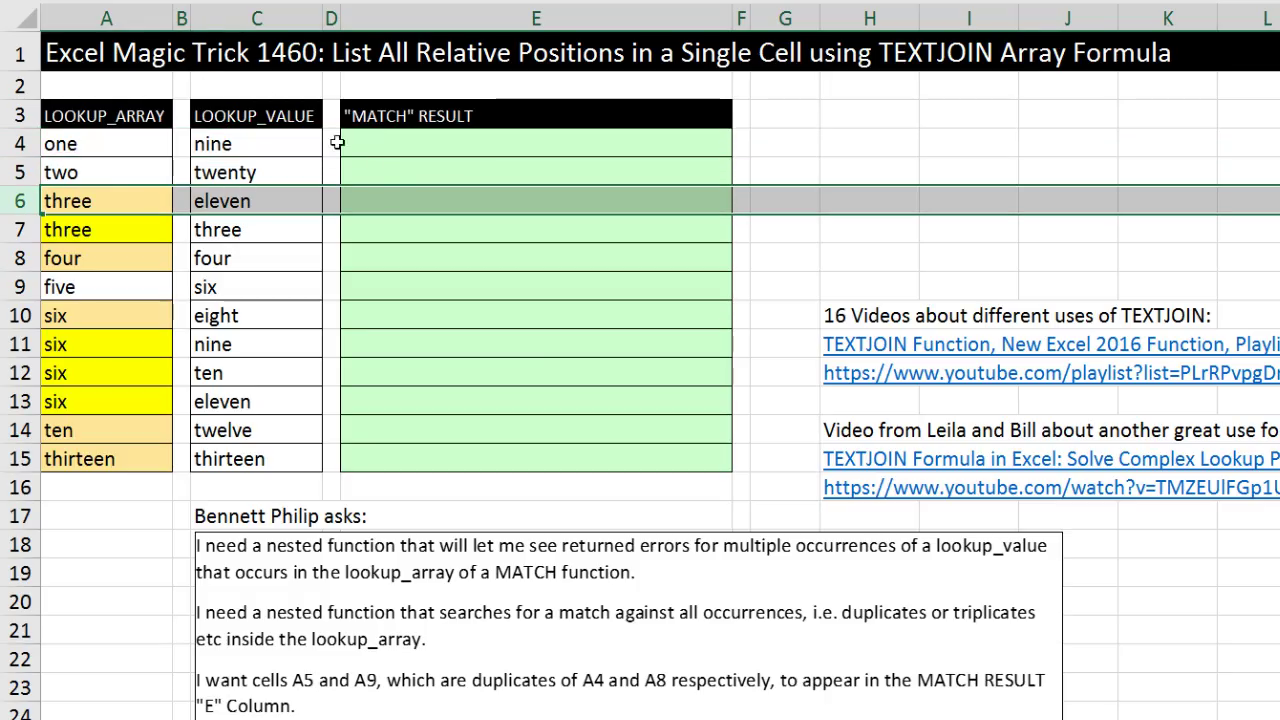
{"action": "left_click", "coordinate": [86, 150]}
{"action": "left_click", "coordinate": [89, 180]}
{"action": "left_click", "coordinate": [96, 201]}
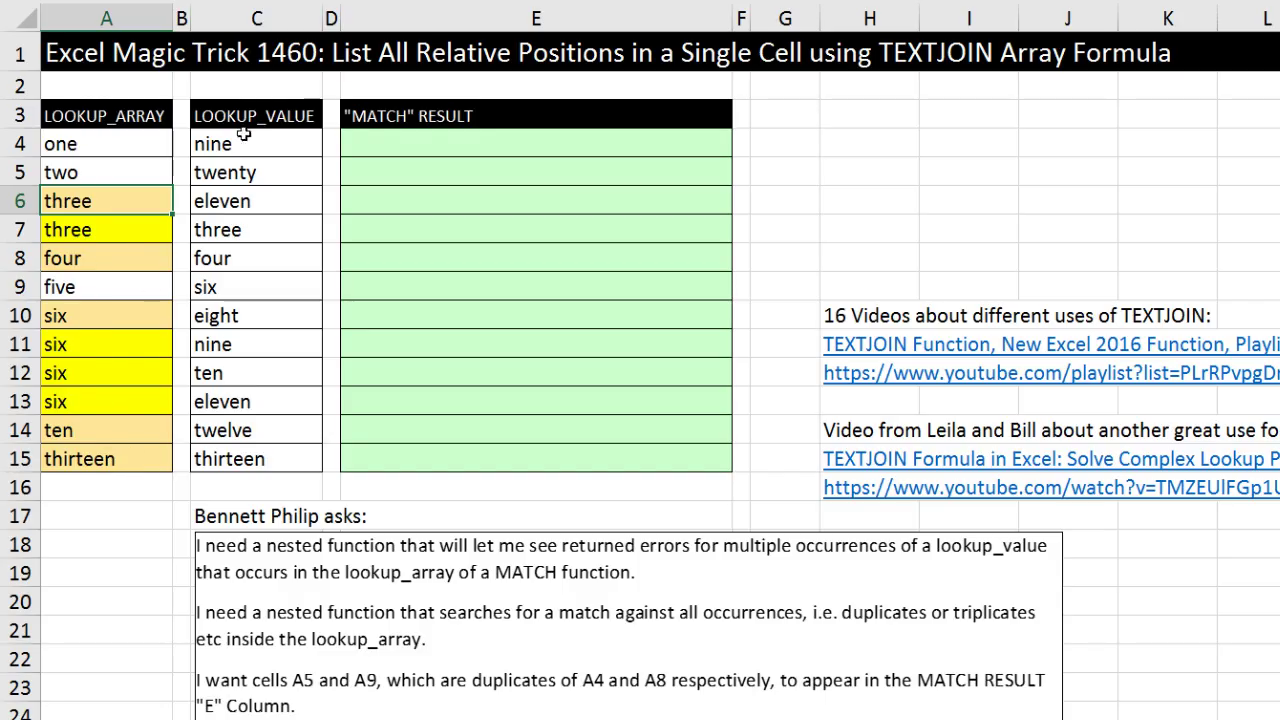
Step: Start a formula in E4 with =ROW($A$4:$A$15), using locked references to the LOOKUP_ARRAY entries
{"action": "left_click", "coordinate": [413, 156]}
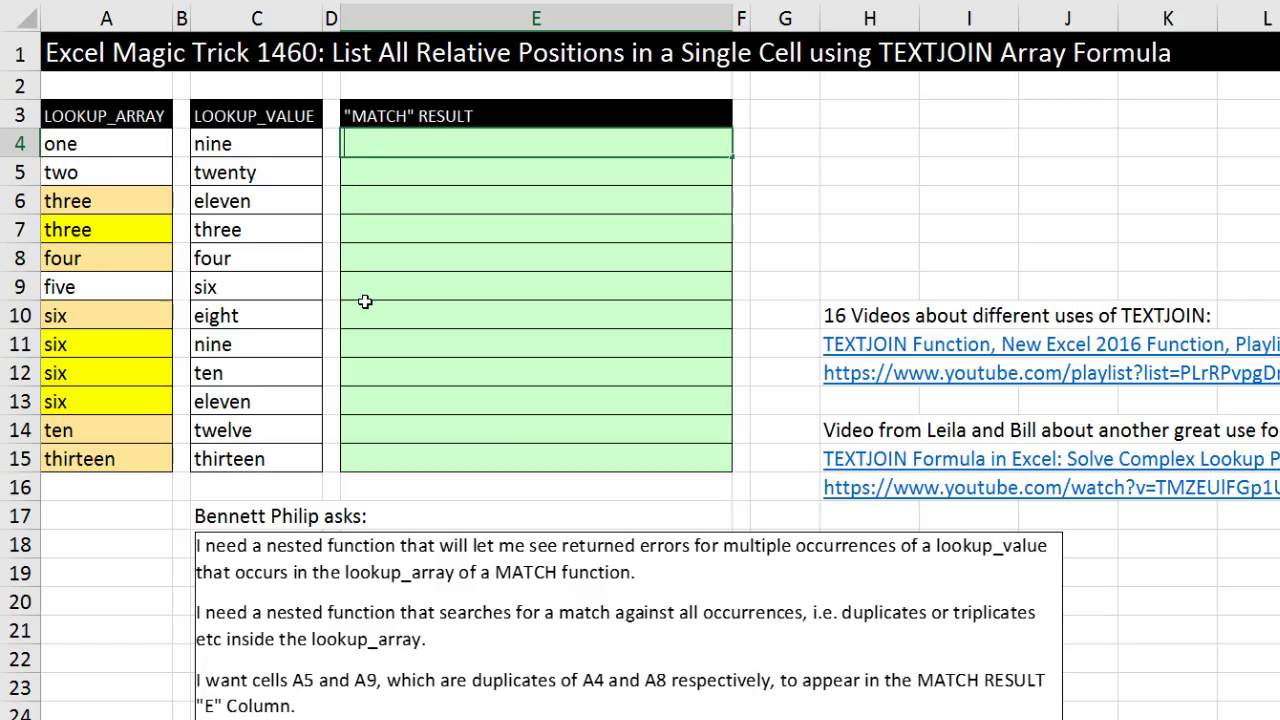
{"action": "type", "text": "=row"}
{"action": "key", "text": "Tab"}
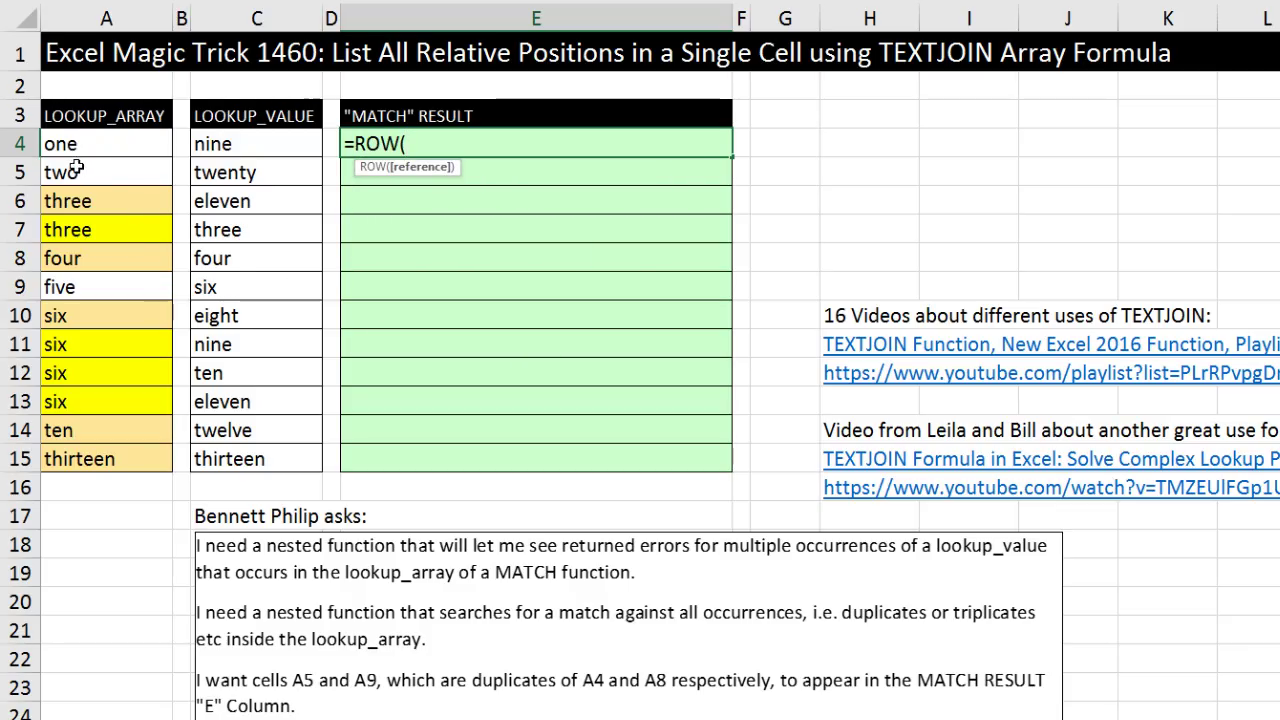
{"action": "left_click_drag", "start_coordinate": [62, 150], "coordinate": [68, 462]}
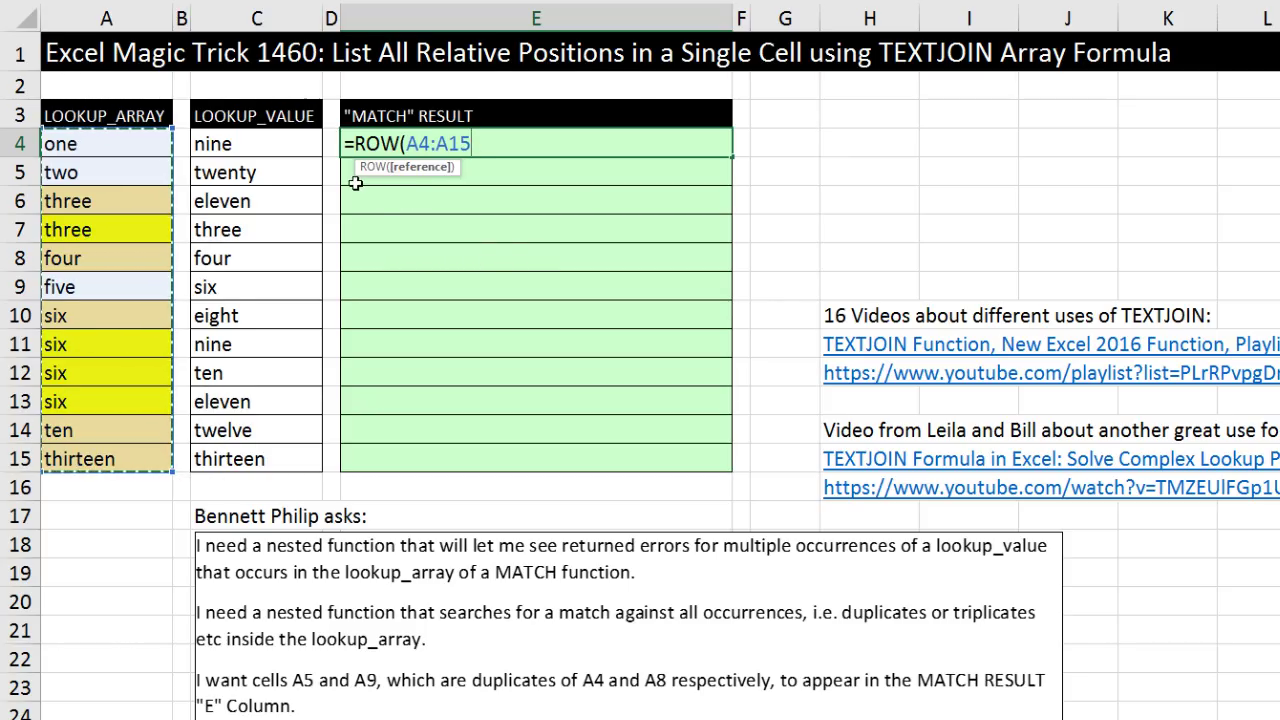
{"action": "key", "text": "F4"}
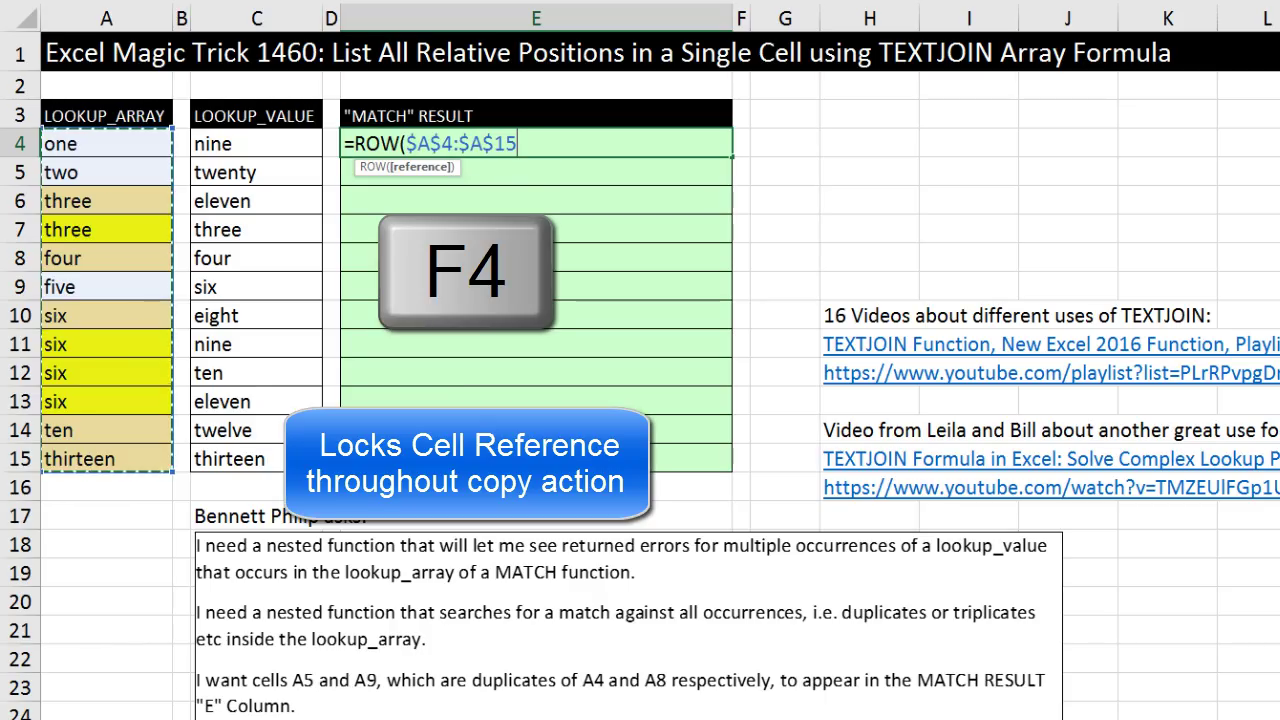
{"action": "type", "text": ")"}
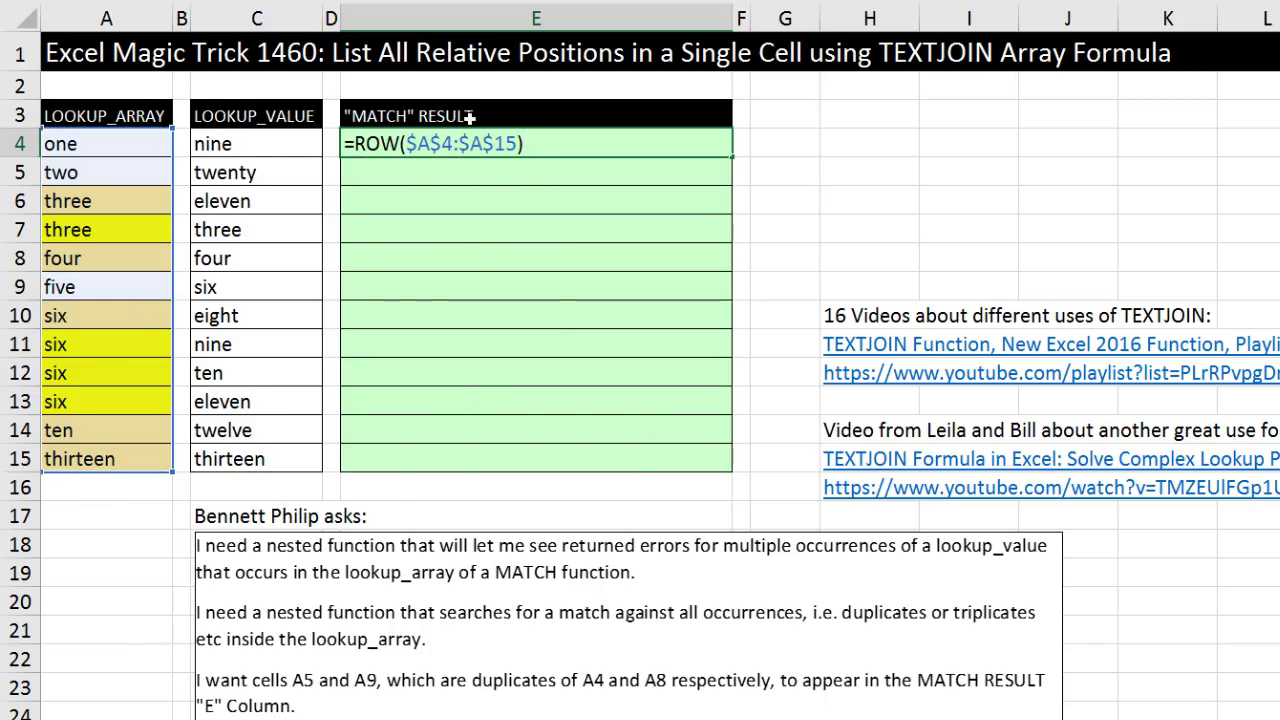
Step: Evaluate the ROW expression in place to inspect its array, then restore the formula
{"action": "left_click", "coordinate": [516, 146]}
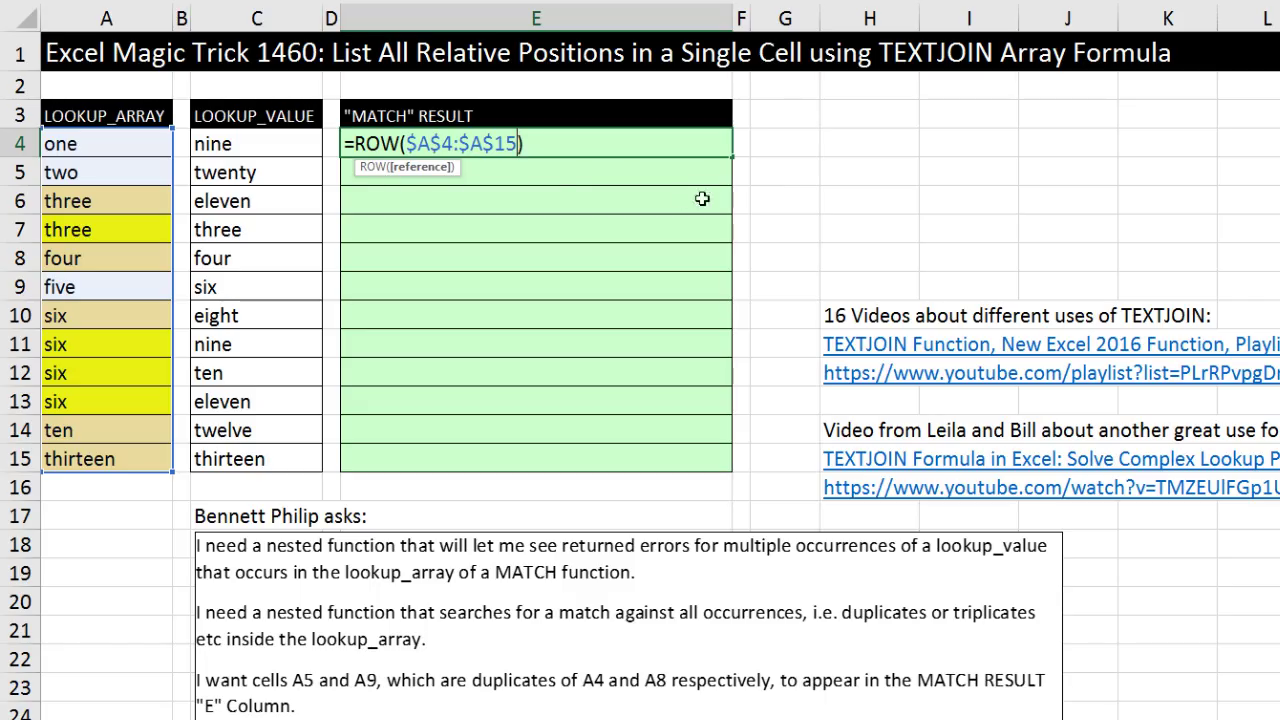
{"action": "left_click", "coordinate": [563, 146]}
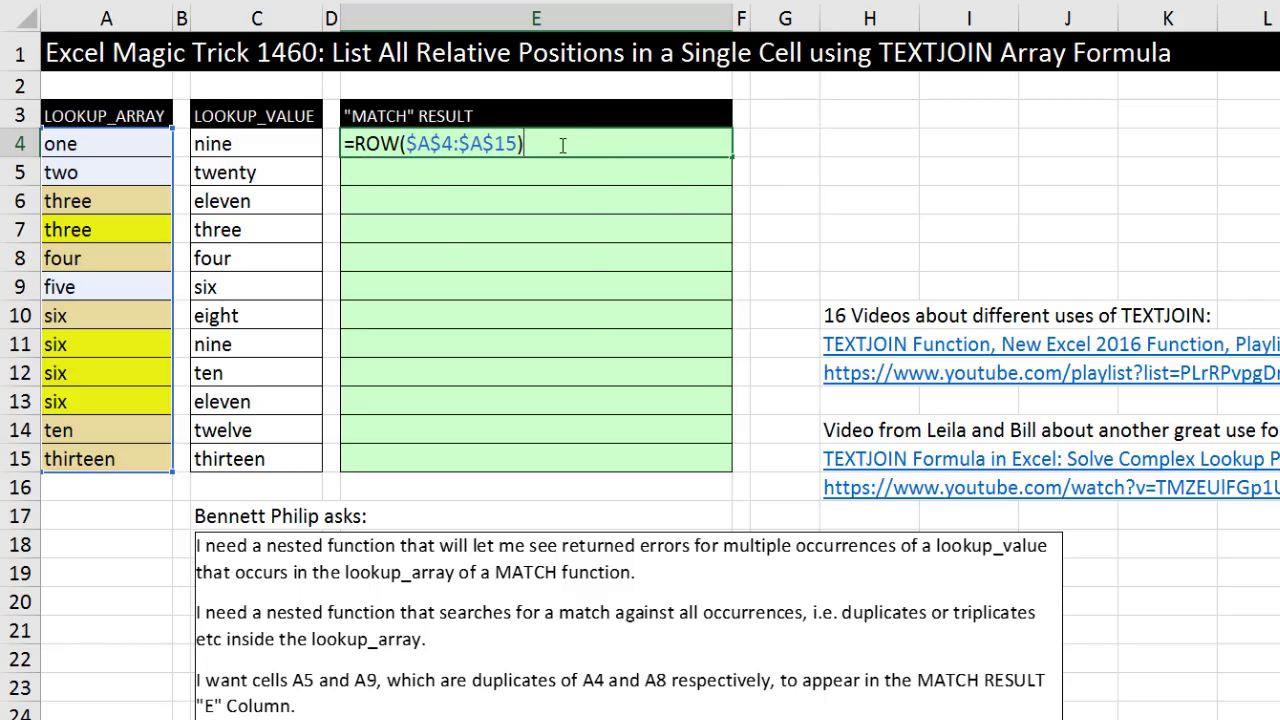
{"action": "key", "text": "F9"}
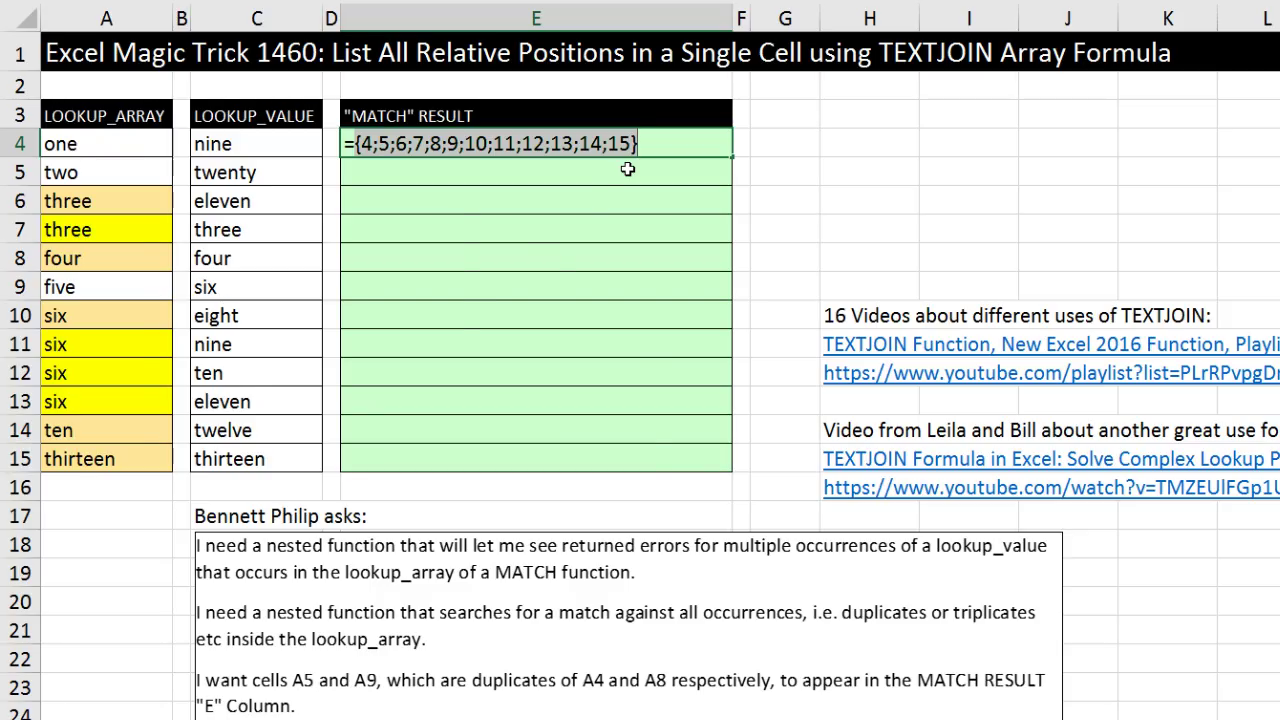
{"action": "key", "text": "ctrl+z"}
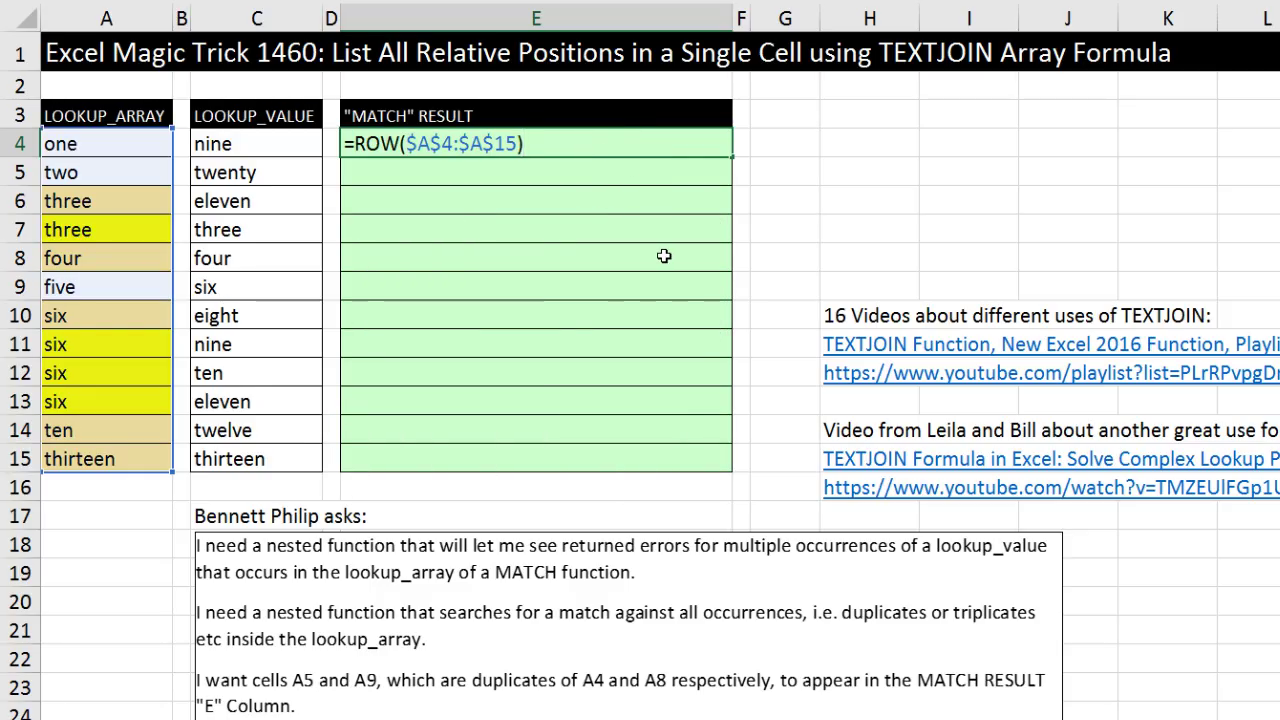
Step: Extend the E4 formula by subtracting ROW($A$4), with the reference to the first LOOKUP_ARRAY entry locked
{"action": "type", "text": "-row"}
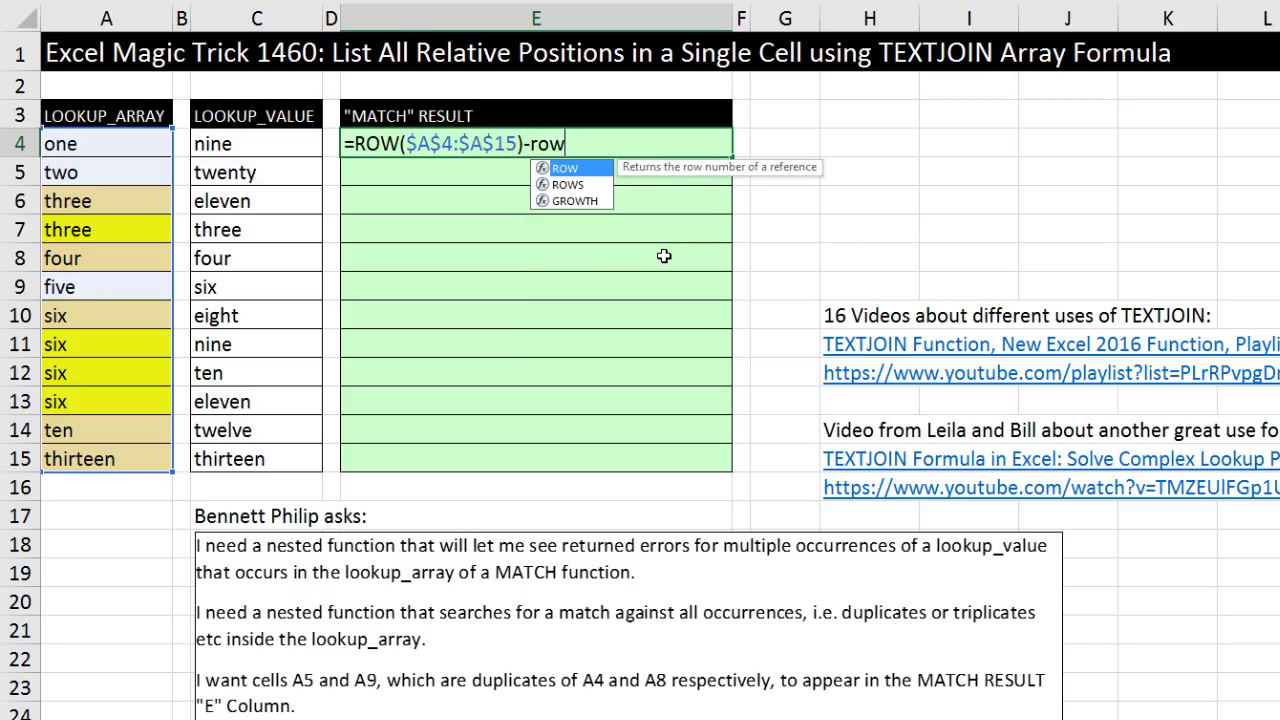
{"action": "key", "text": "Tab"}
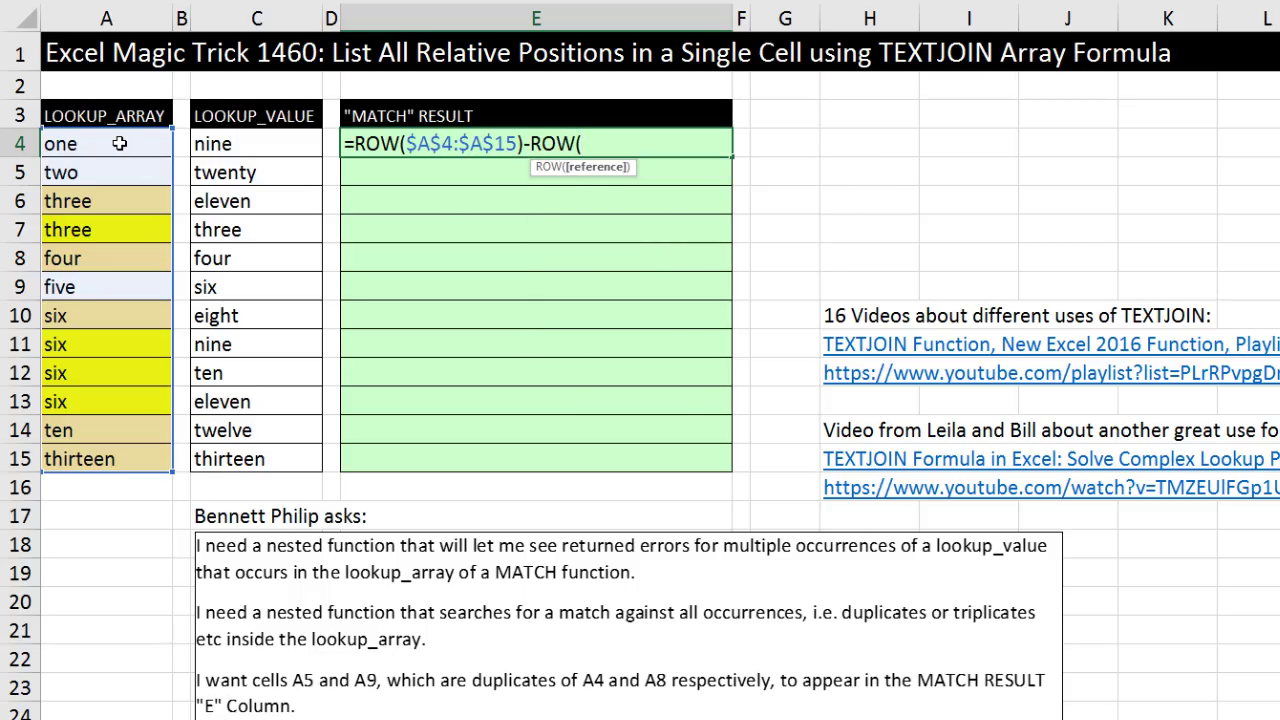
{"action": "left_click", "coordinate": [72, 146]}
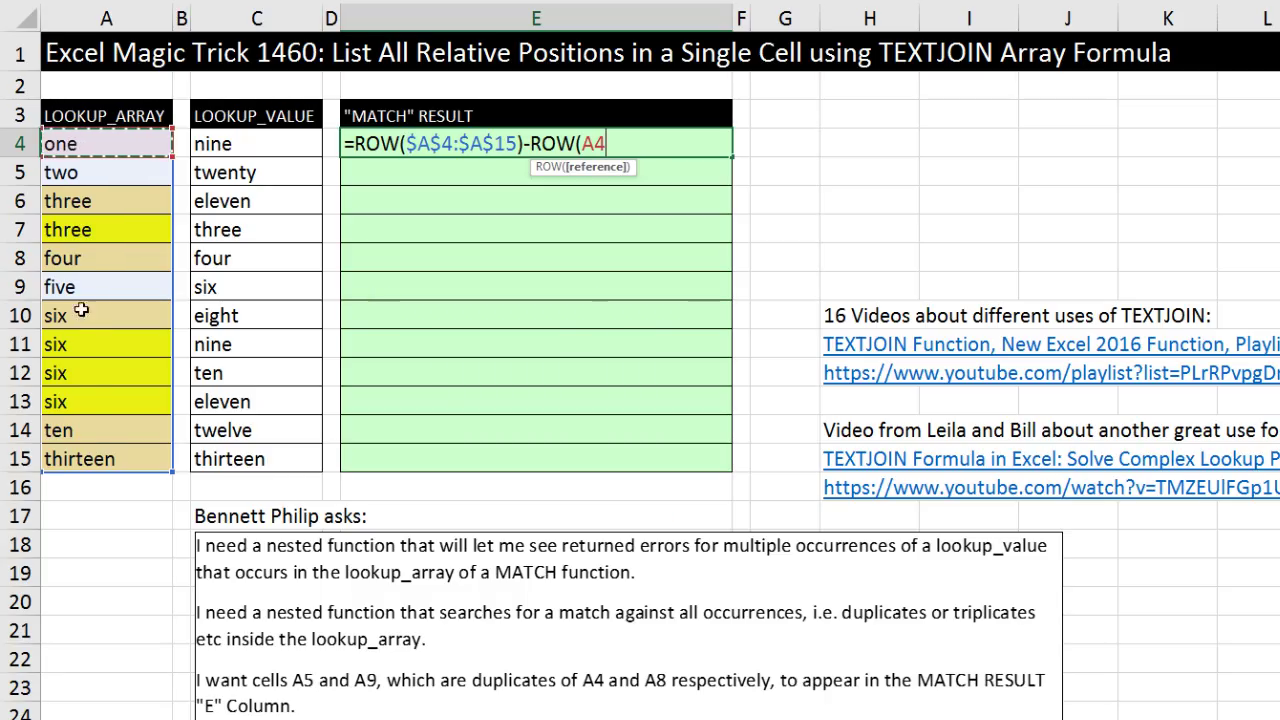
{"action": "key", "text": "F4"}
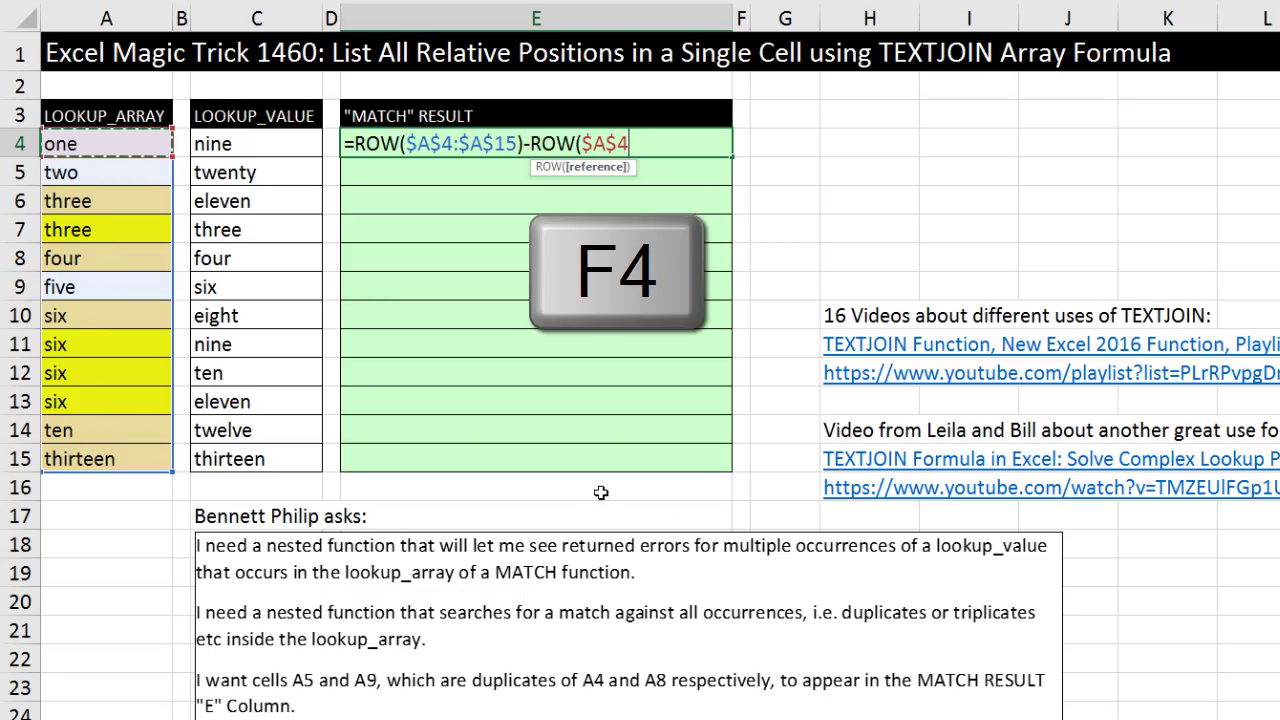
{"action": "type", "text": ")"}
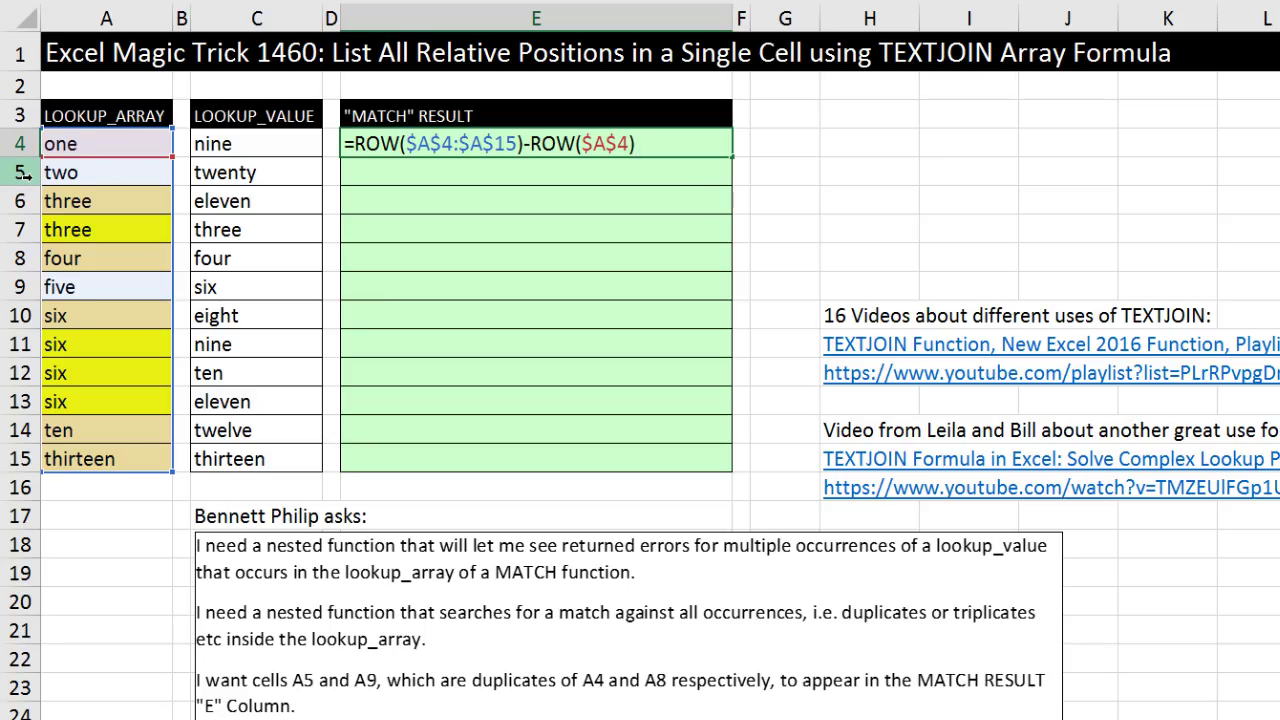
Step: Evaluate the E4 formula in place without and with +1 appended, restoring the formula after each check
{"action": "key", "text": "F9"}
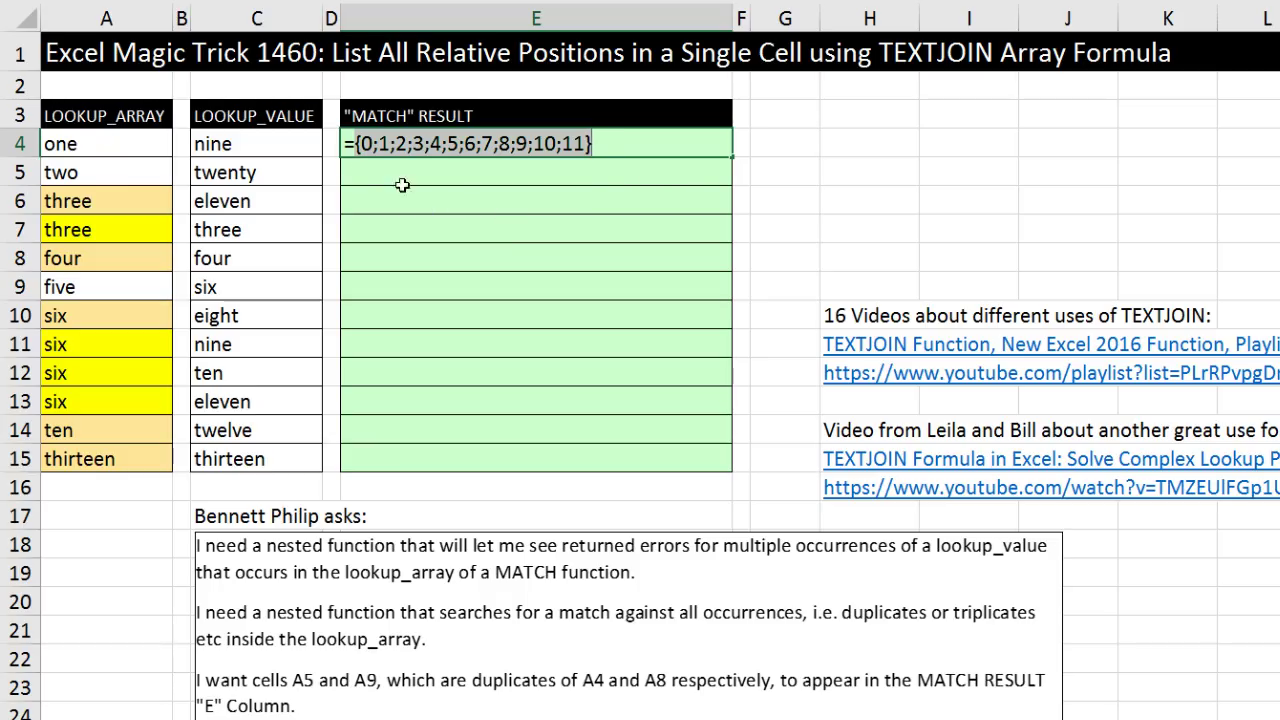
{"action": "key", "text": "ctrl+z"}
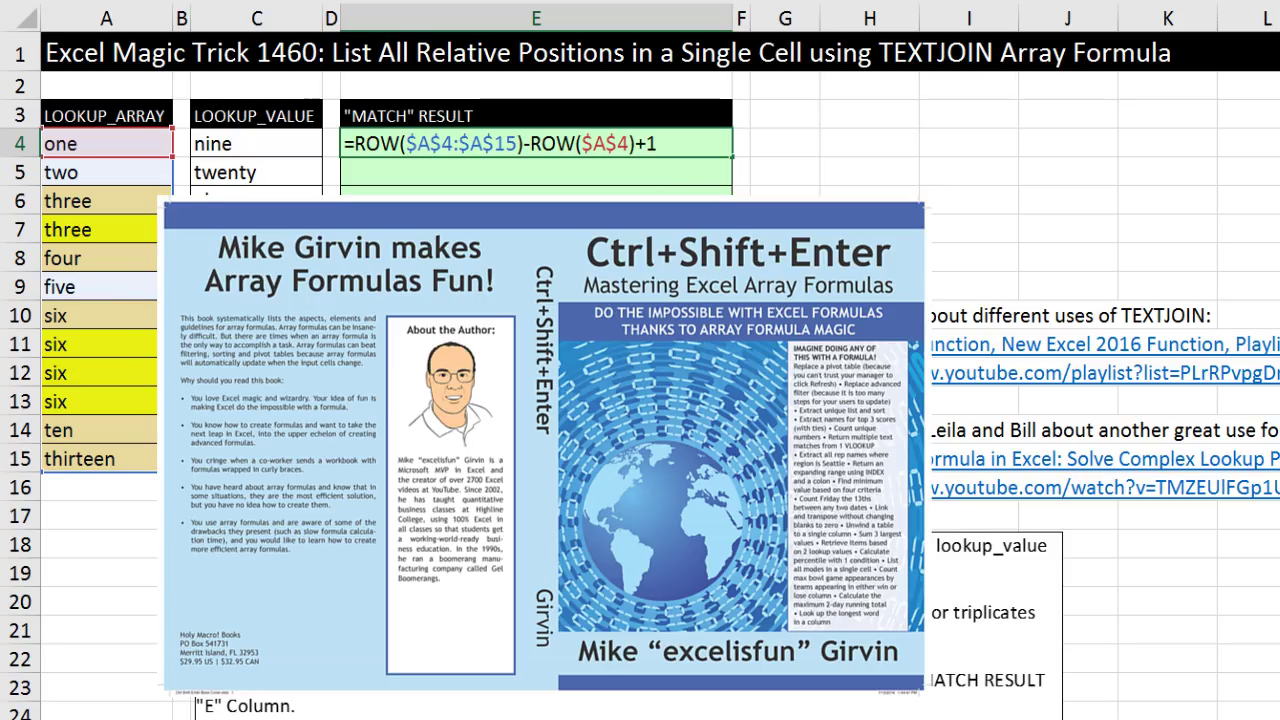
{"action": "key", "text": "F9"}
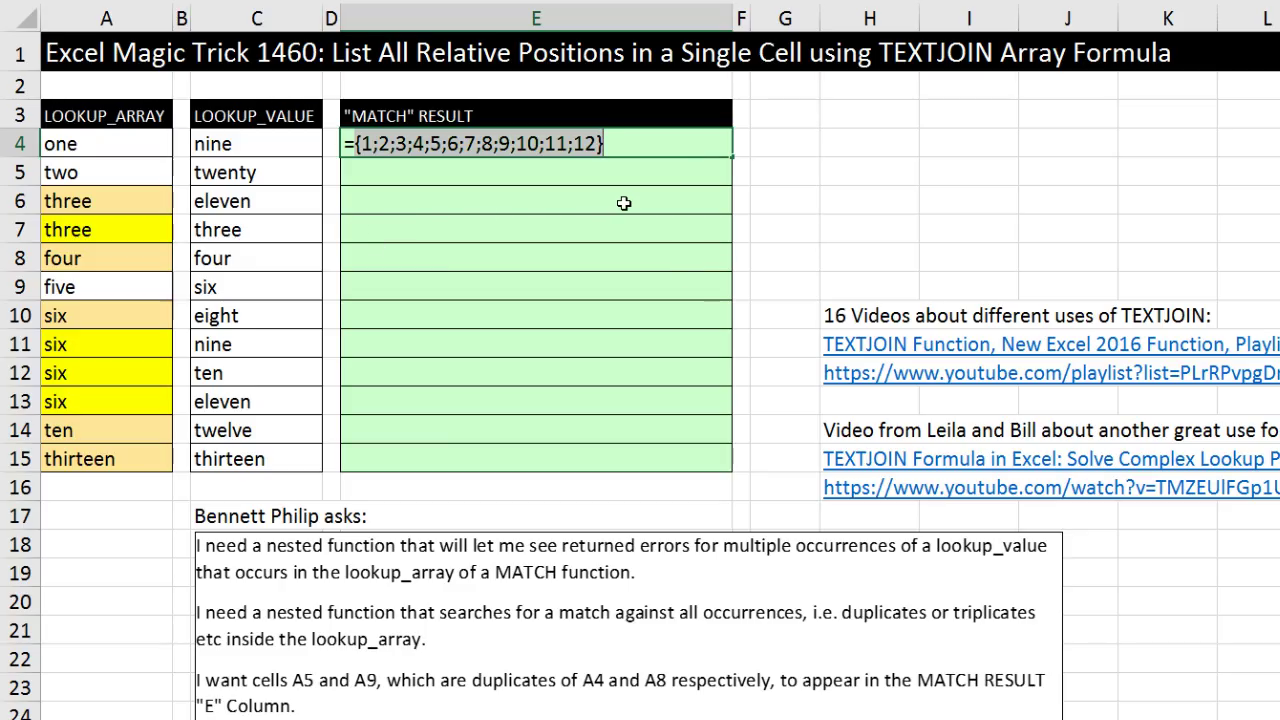
{"action": "key", "text": "ctrl+z"}
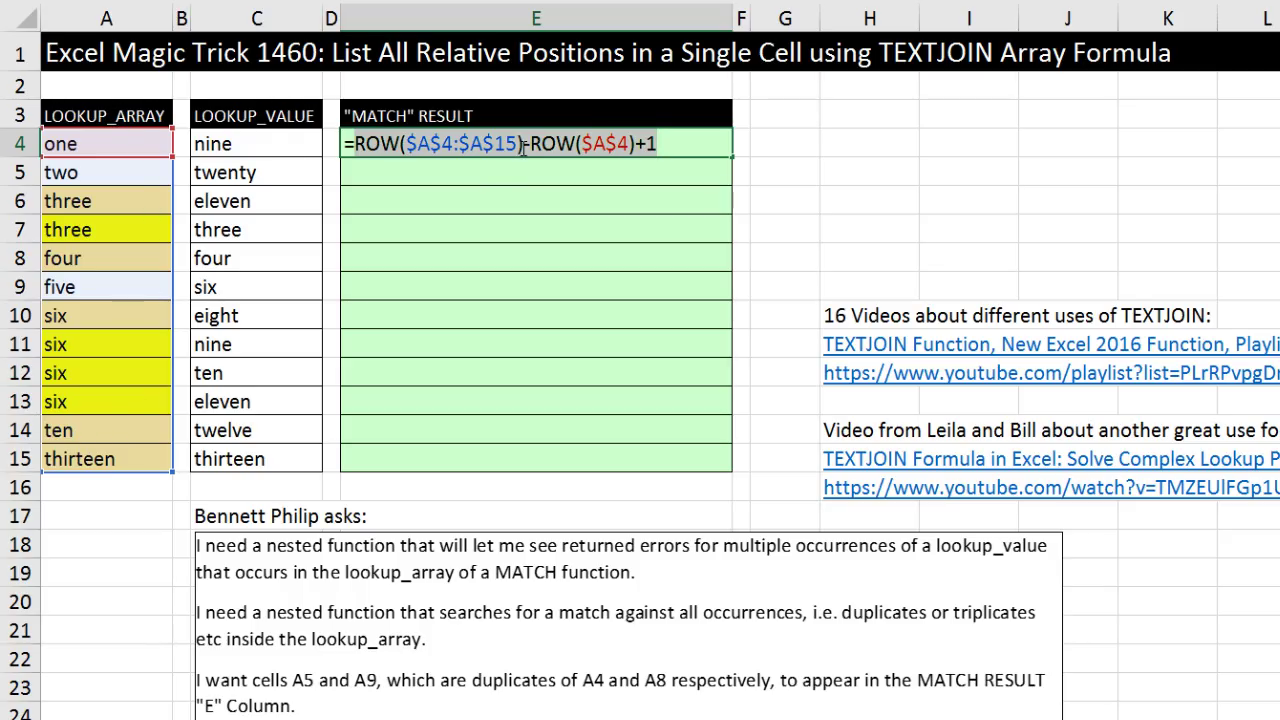
Step: Remove the +1, shift the subtracted ROW reference to header cell $A$3, and check the resulting array before restoring the formula
{"action": "left_click", "coordinate": [668, 145]}
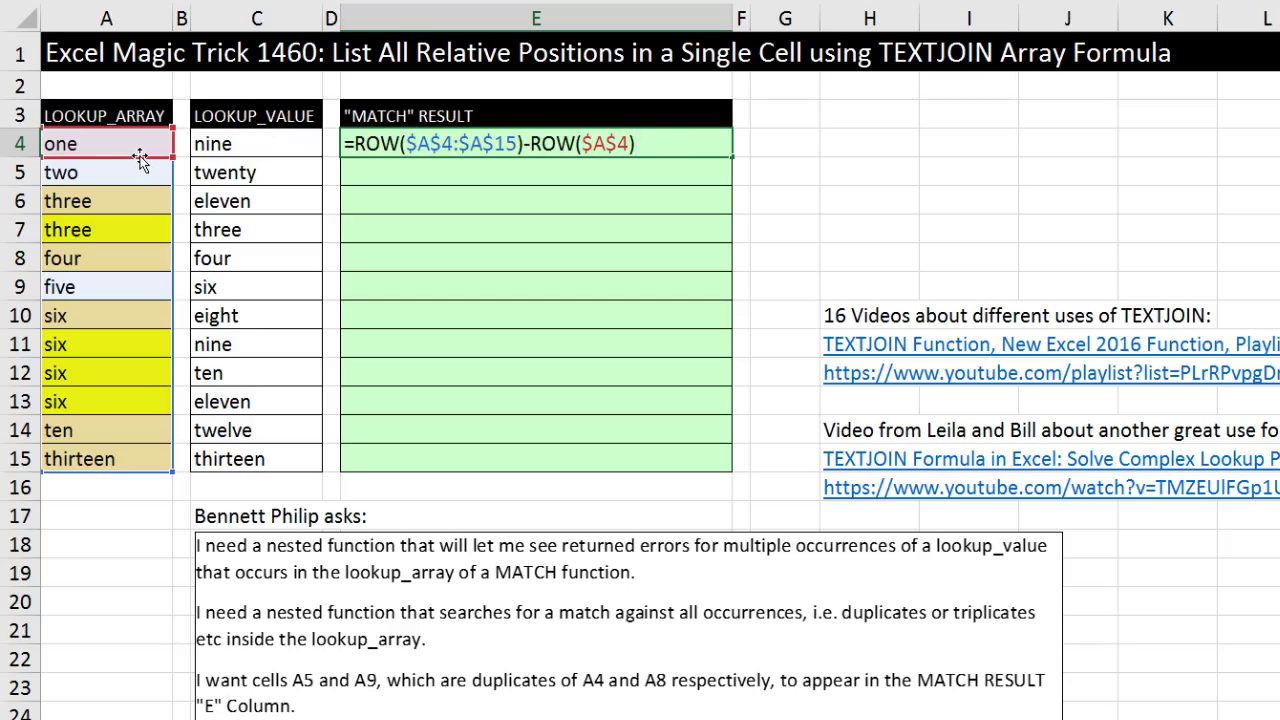
{"action": "left_click_drag", "start_coordinate": [147, 143], "coordinate": [149, 119]}
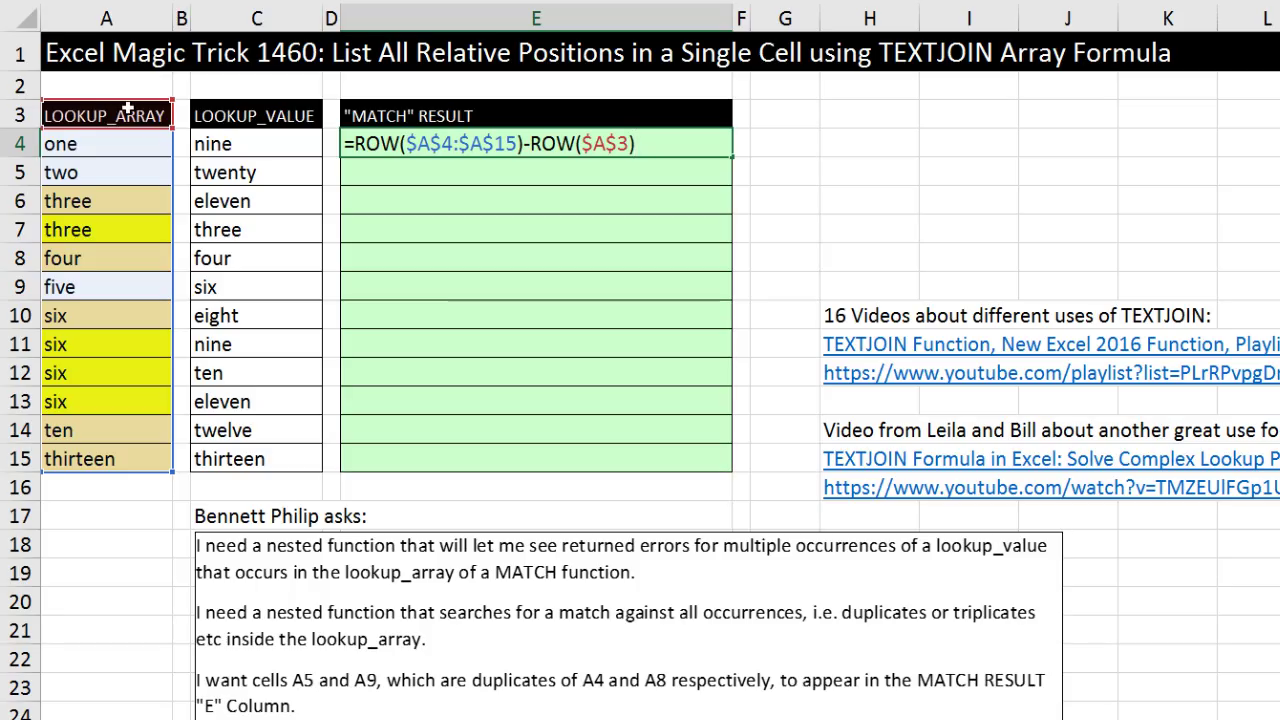
{"action": "key", "text": "F9"}
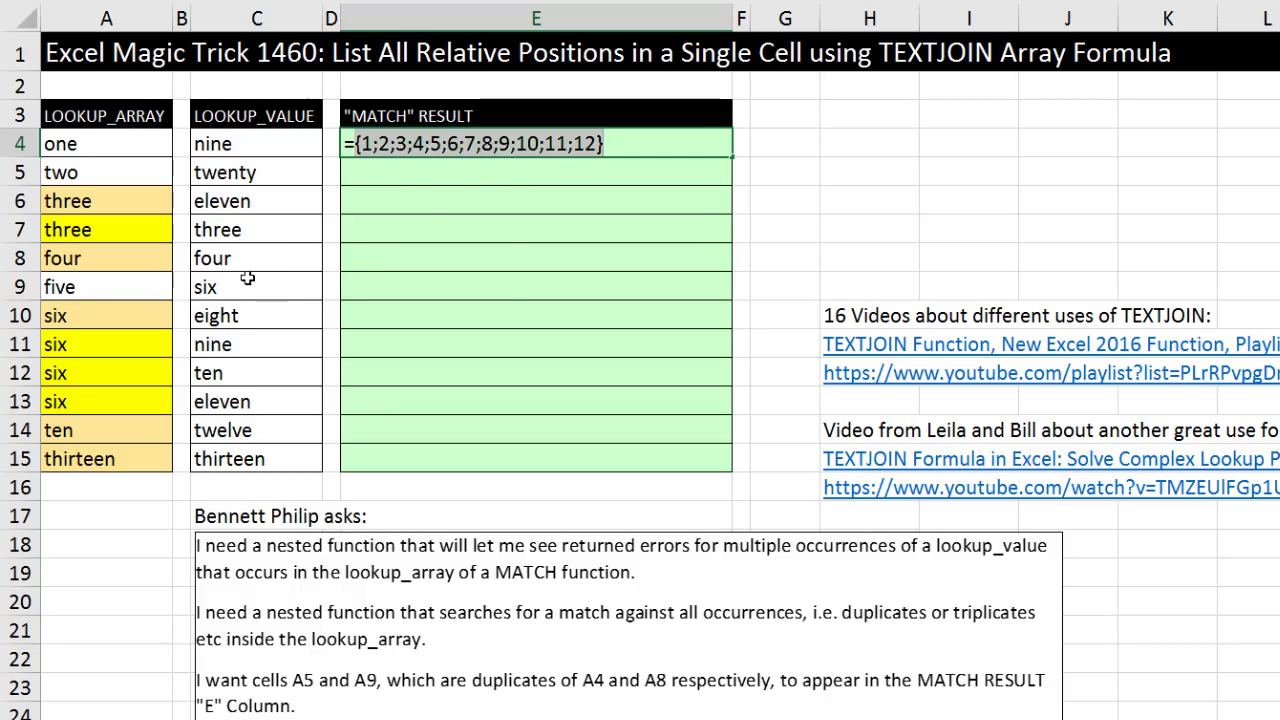
{"action": "key", "text": "ctrl+z"}
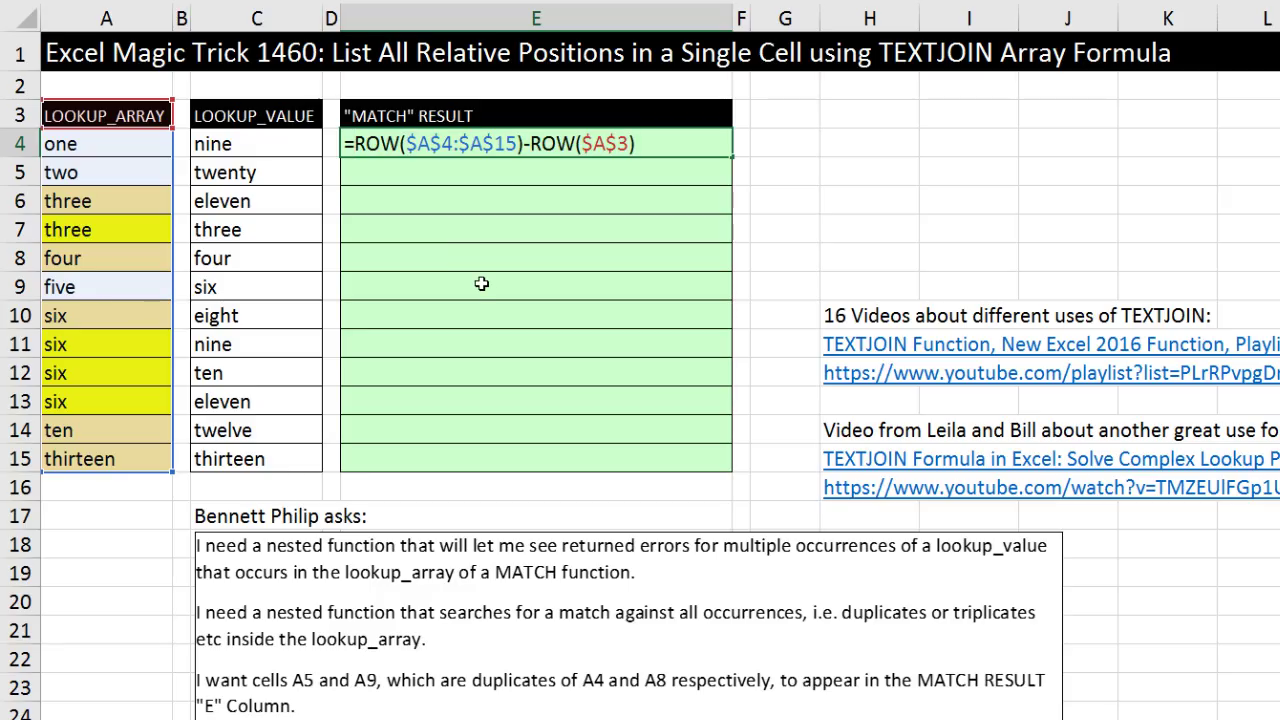
Step: Wrap the E4 expression in an IF with logical test $A$4:$A$15=C4, making the row calculation the value_if_true
{"action": "type", "text": "if"}
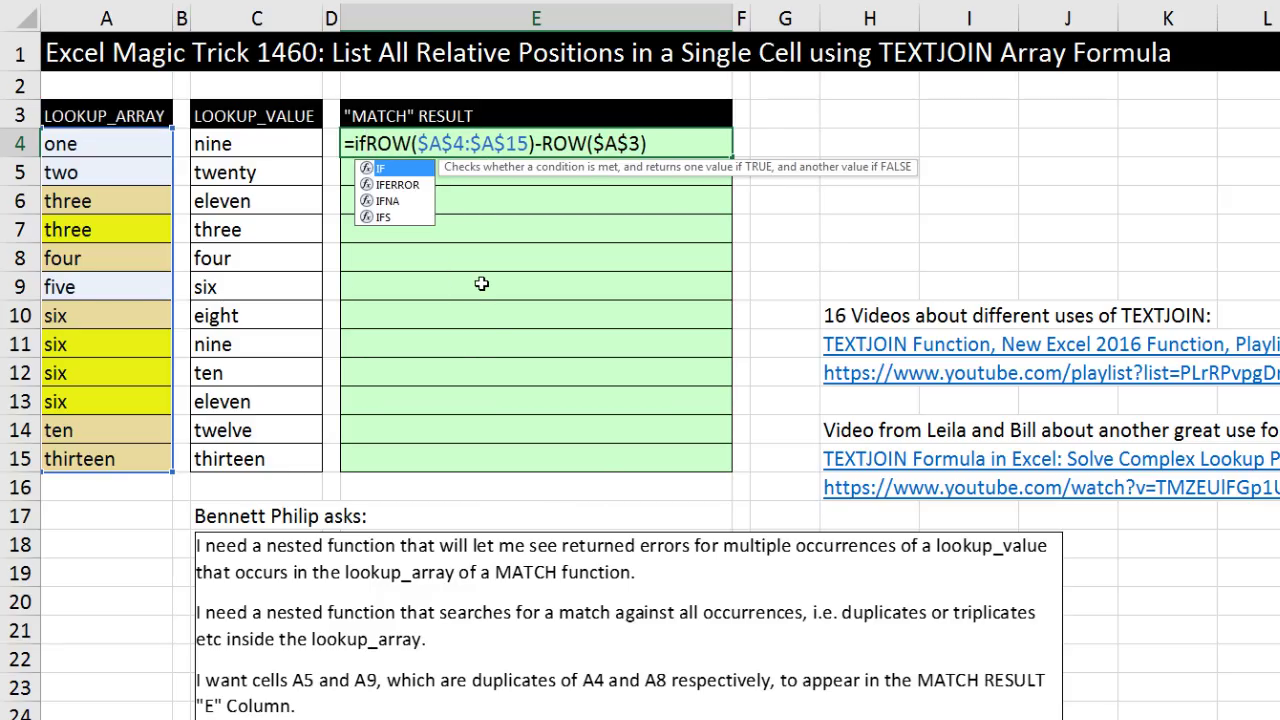
{"action": "key", "text": "Tab"}
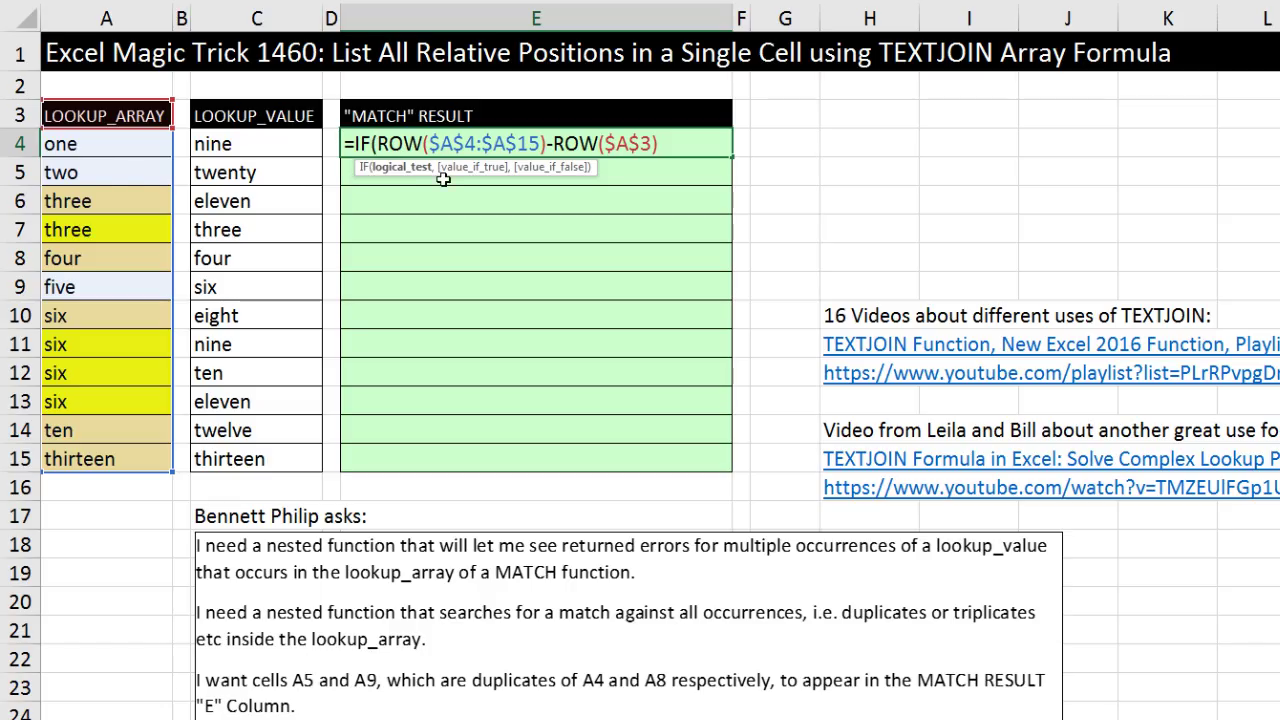
{"action": "left_click_drag", "start_coordinate": [77, 140], "coordinate": [77, 448]}
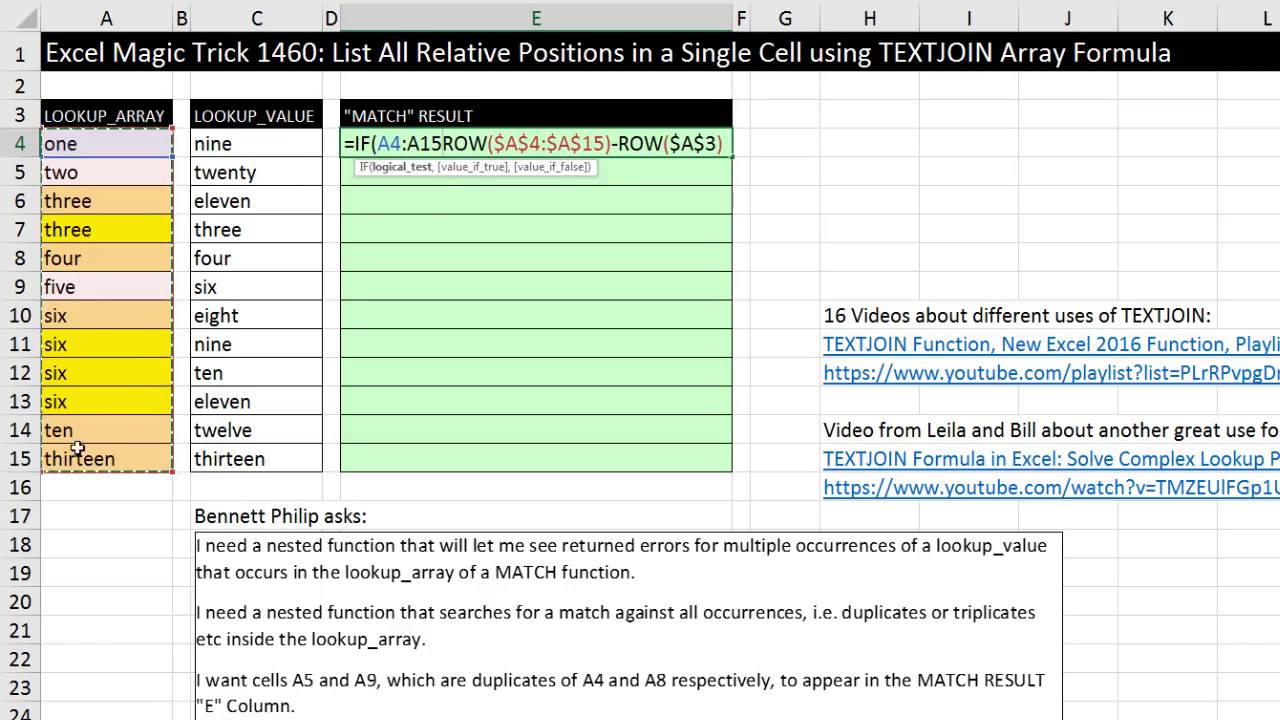
{"action": "key", "text": "F4"}
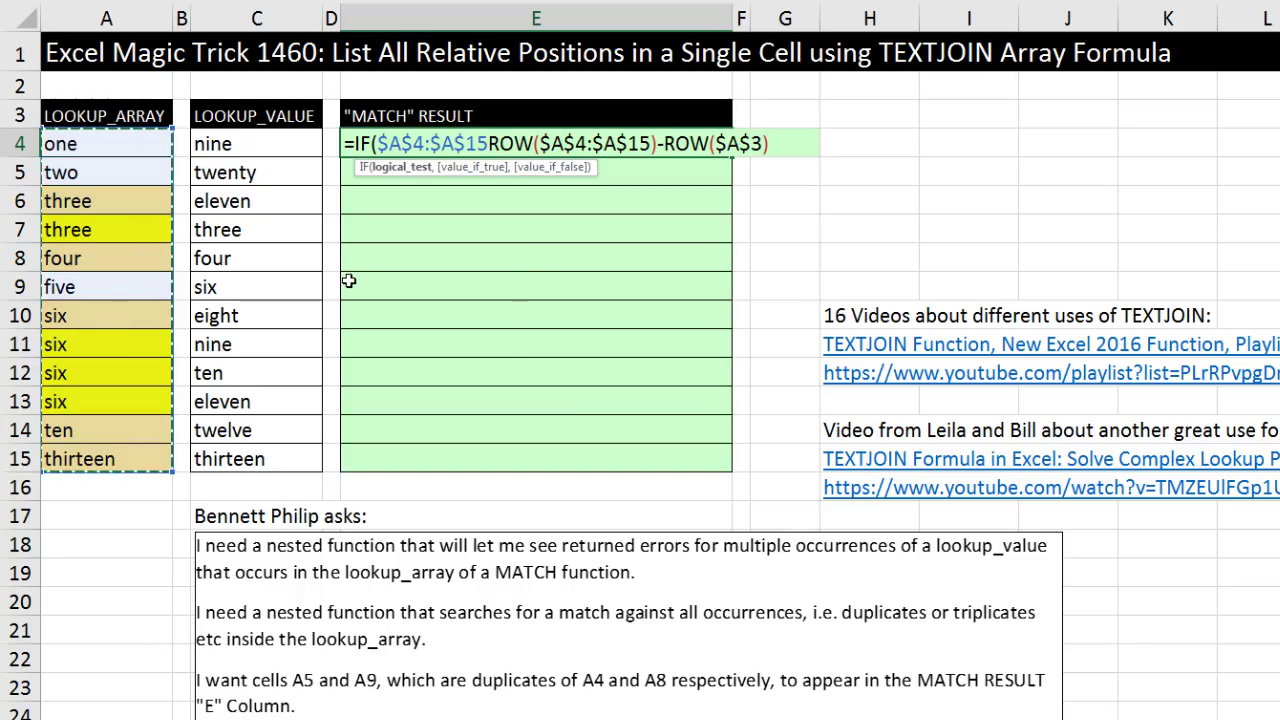
{"action": "type", "text": "="}
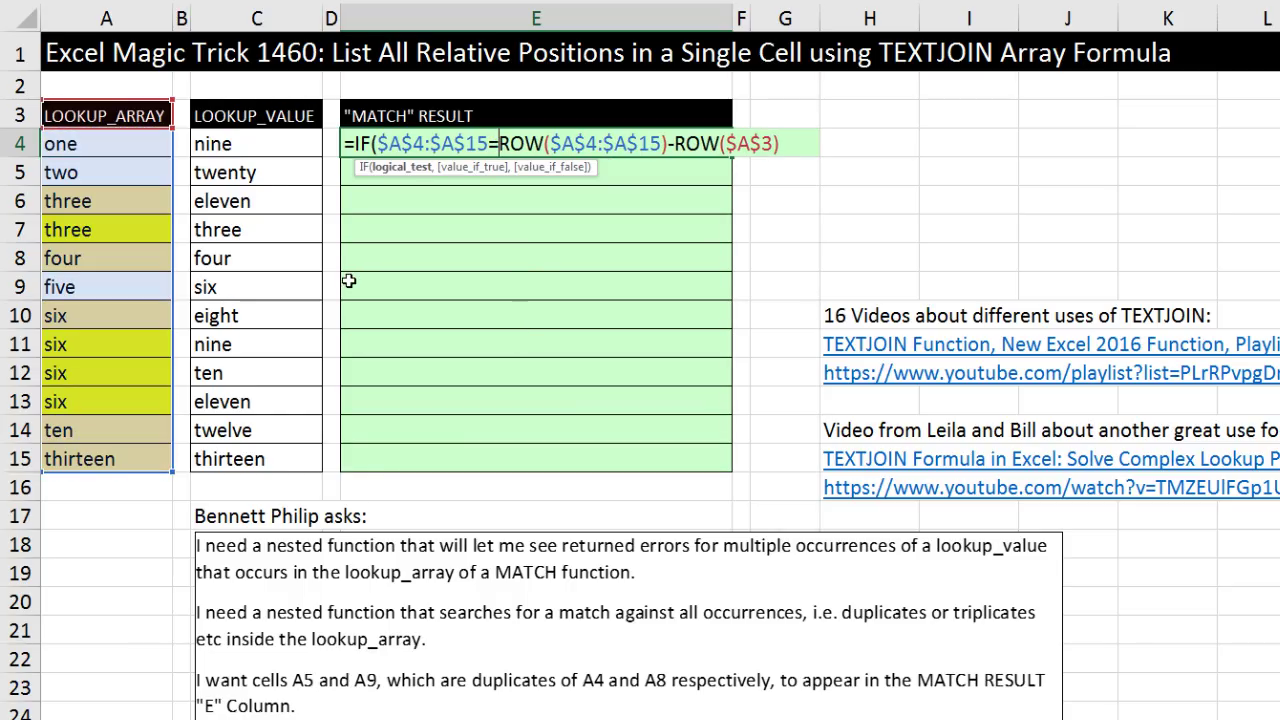
{"action": "left_click", "coordinate": [256, 146]}
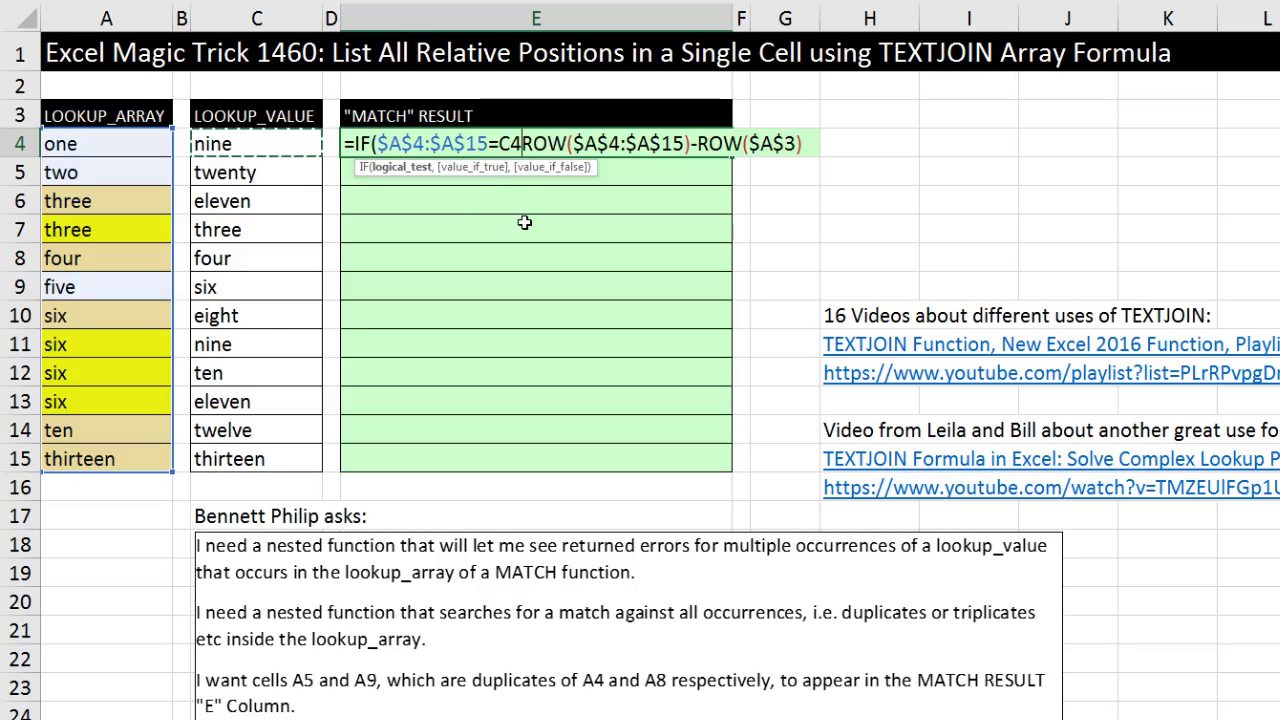
{"action": "type", "text": ","}
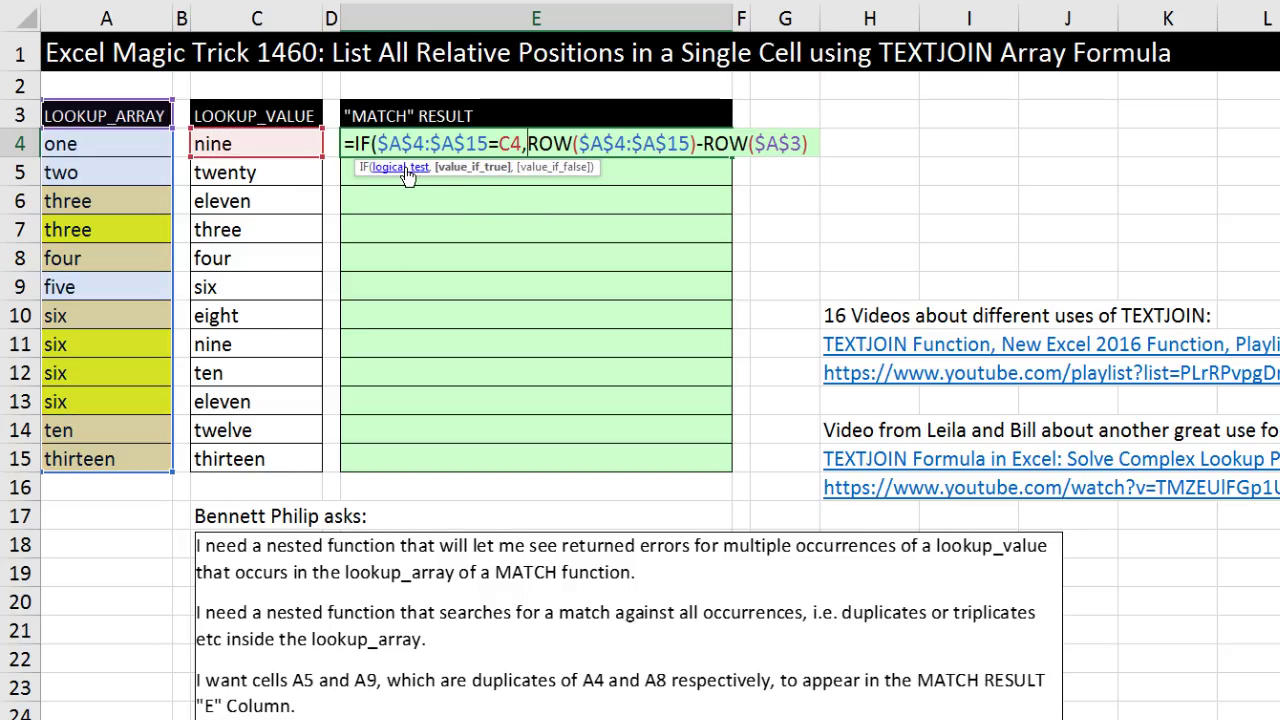
Step: Evaluate the IF's logical test $A$4:$A$15=C4 in place within E4, restoring the expression after the check
{"action": "left_click", "coordinate": [407, 170]}
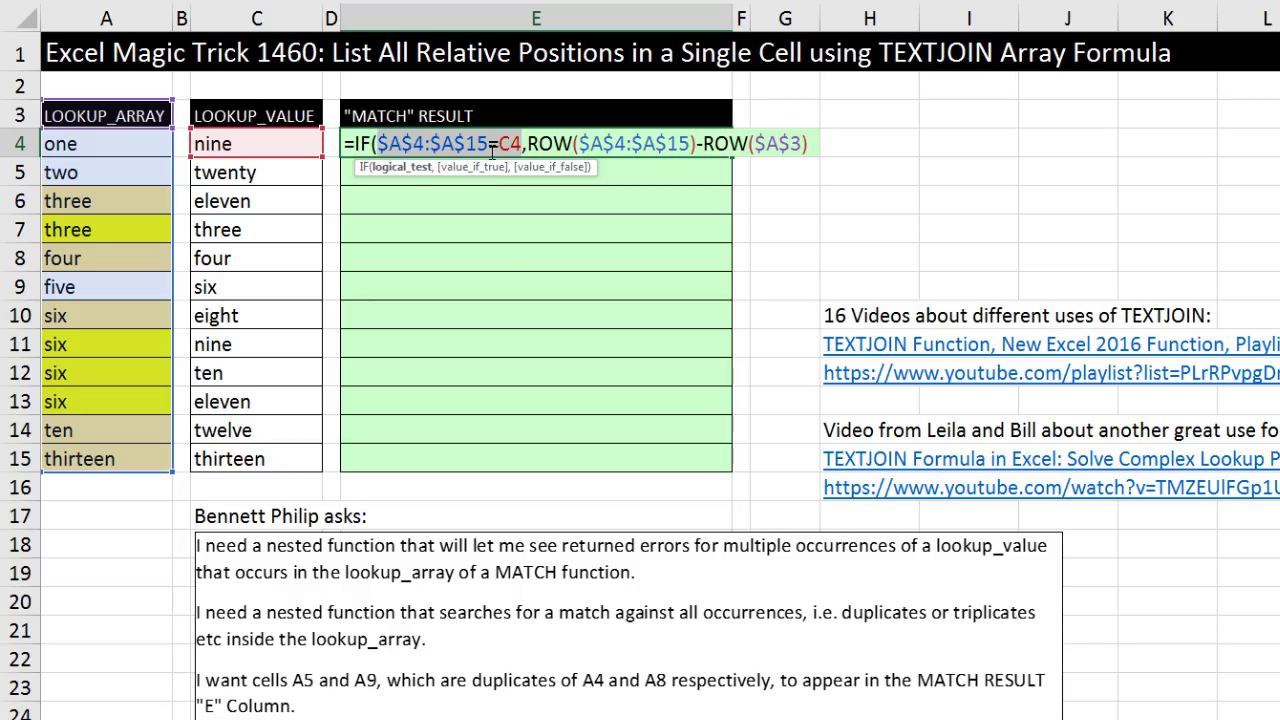
{"action": "key", "text": "F9"}
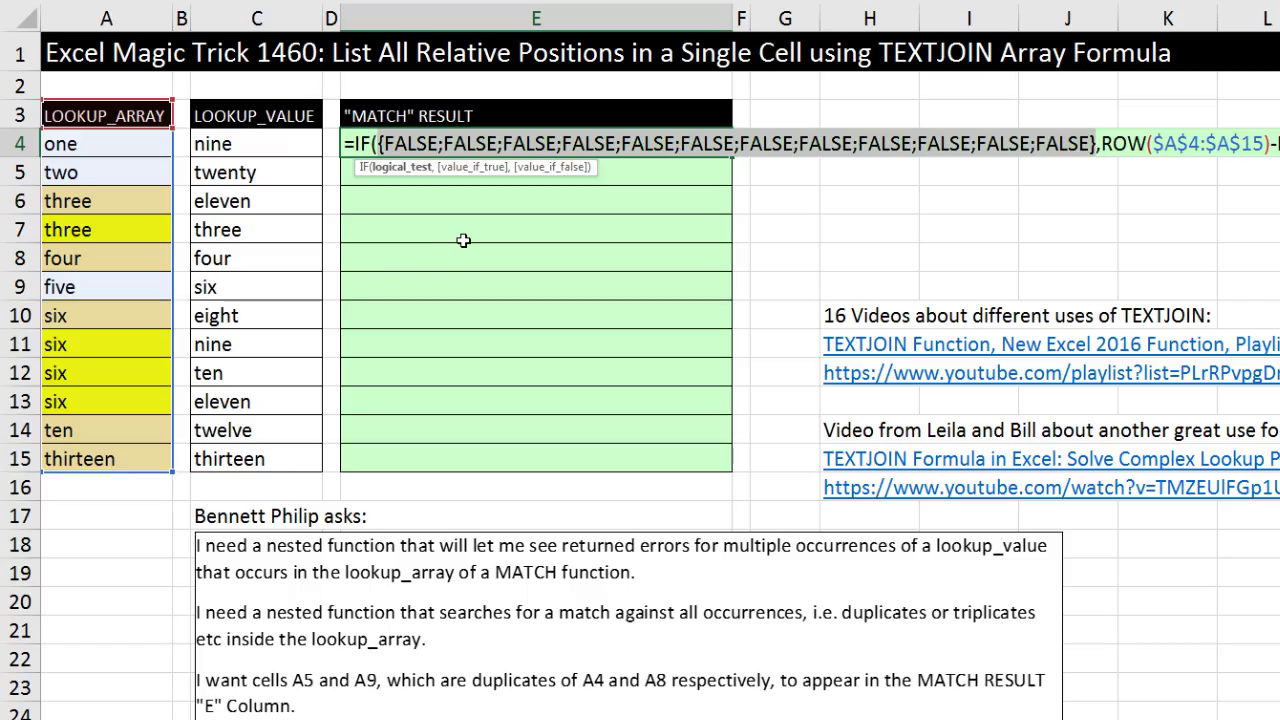
{"action": "key", "text": "ctrl+z"}
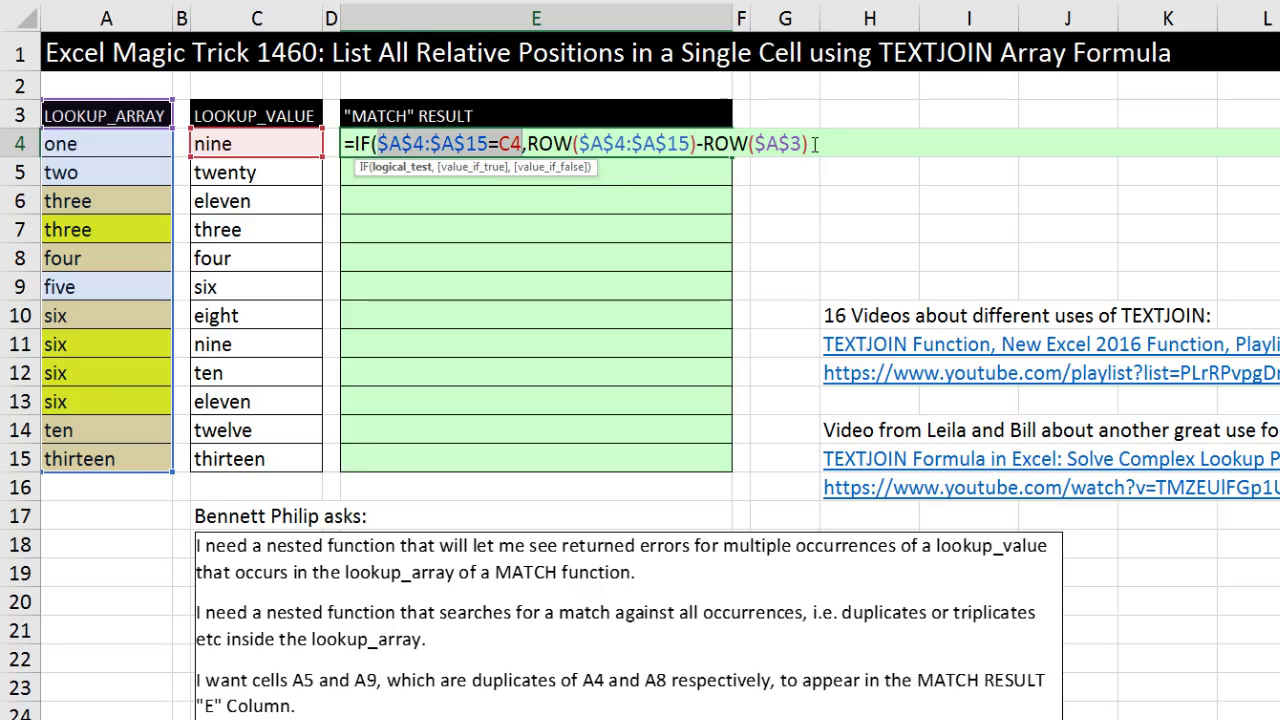
Step: Finish the E4 IF formula with "" as the value_if_false, enter it, and copy it down through E15
{"action": "left_click", "coordinate": [816, 144]}
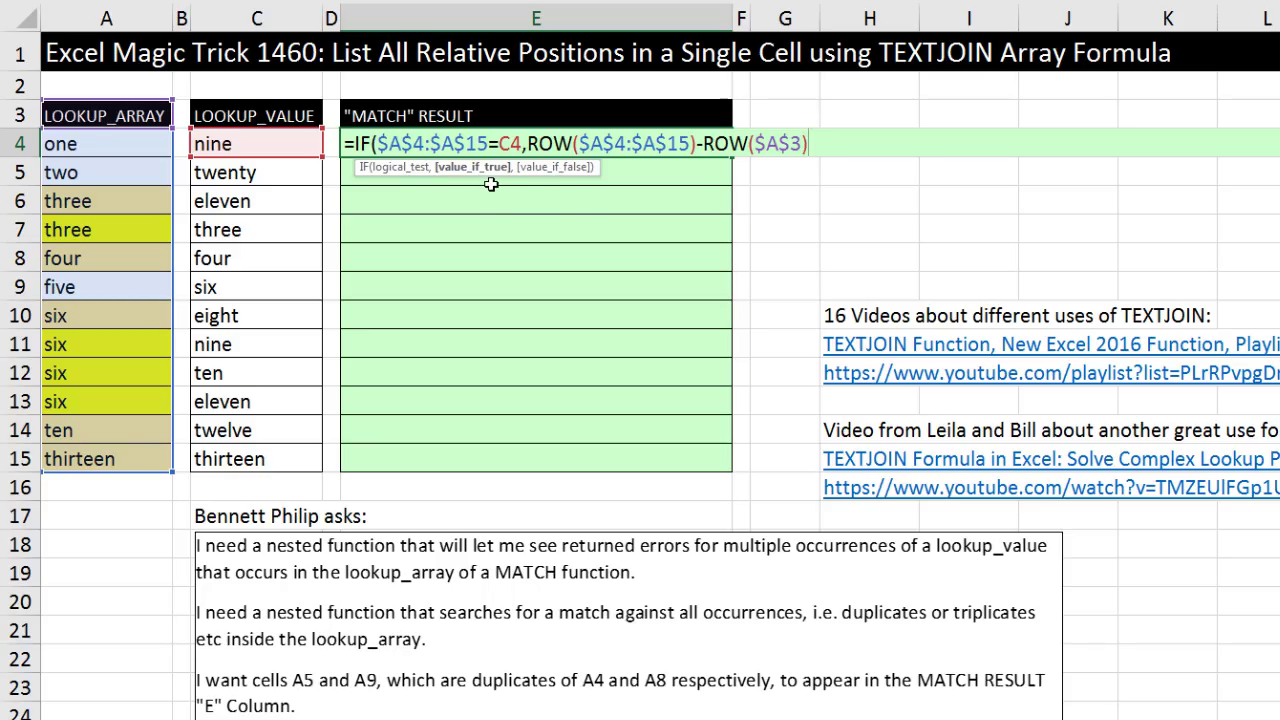
{"action": "type", "text": ","}
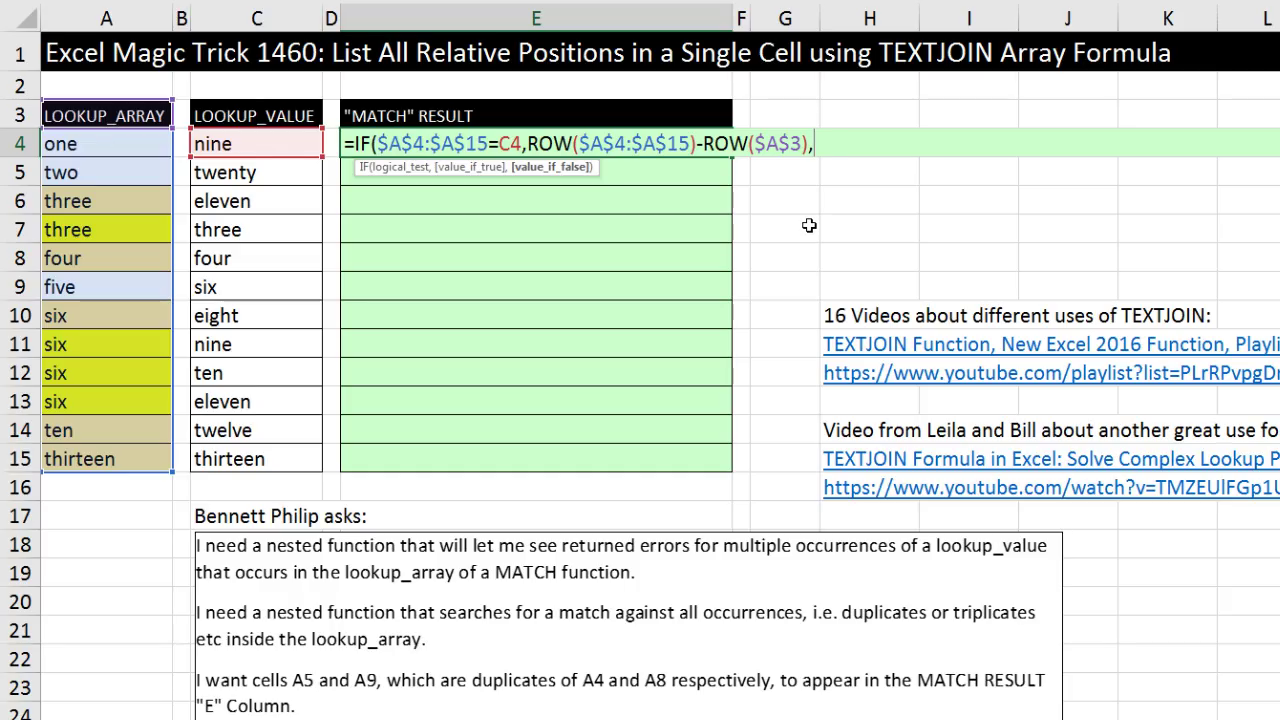
{"action": "type", "text": "\"\""}
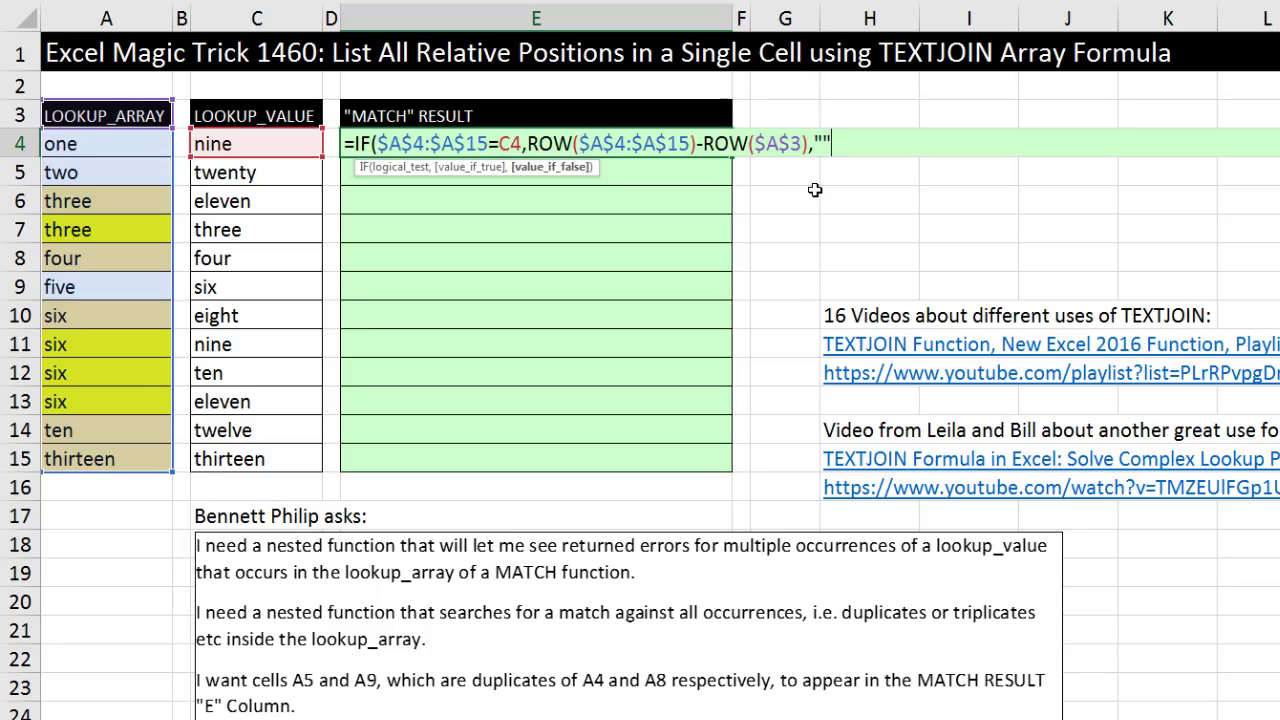
{"action": "type", "text": ")"}
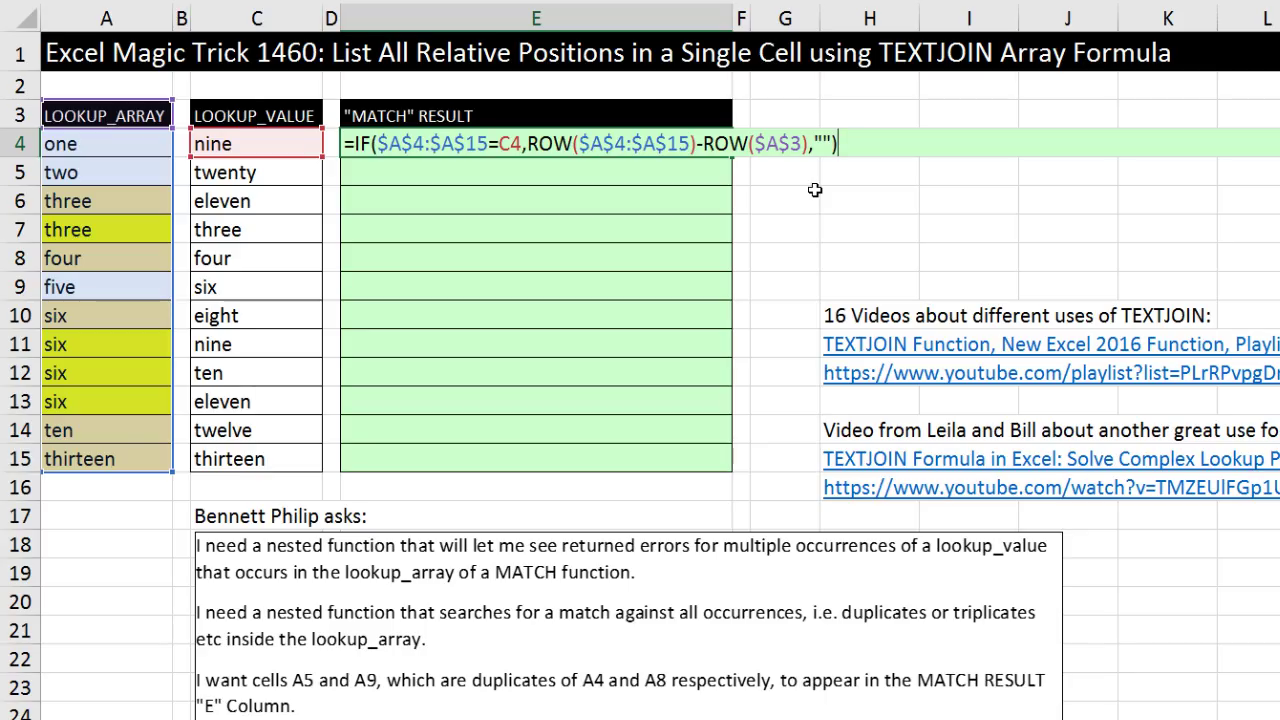
{"action": "key", "text": "Escape"}
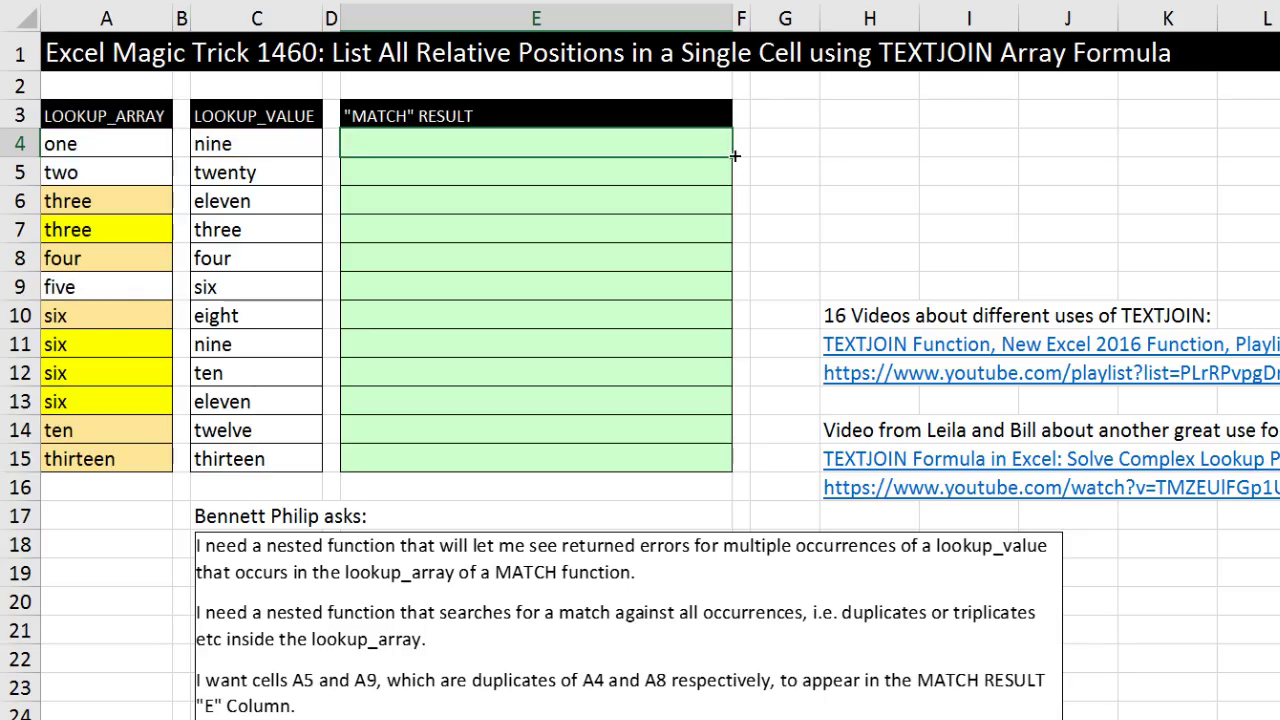
{"action": "left_click_drag", "start_coordinate": [737, 162], "coordinate": [737, 459]}
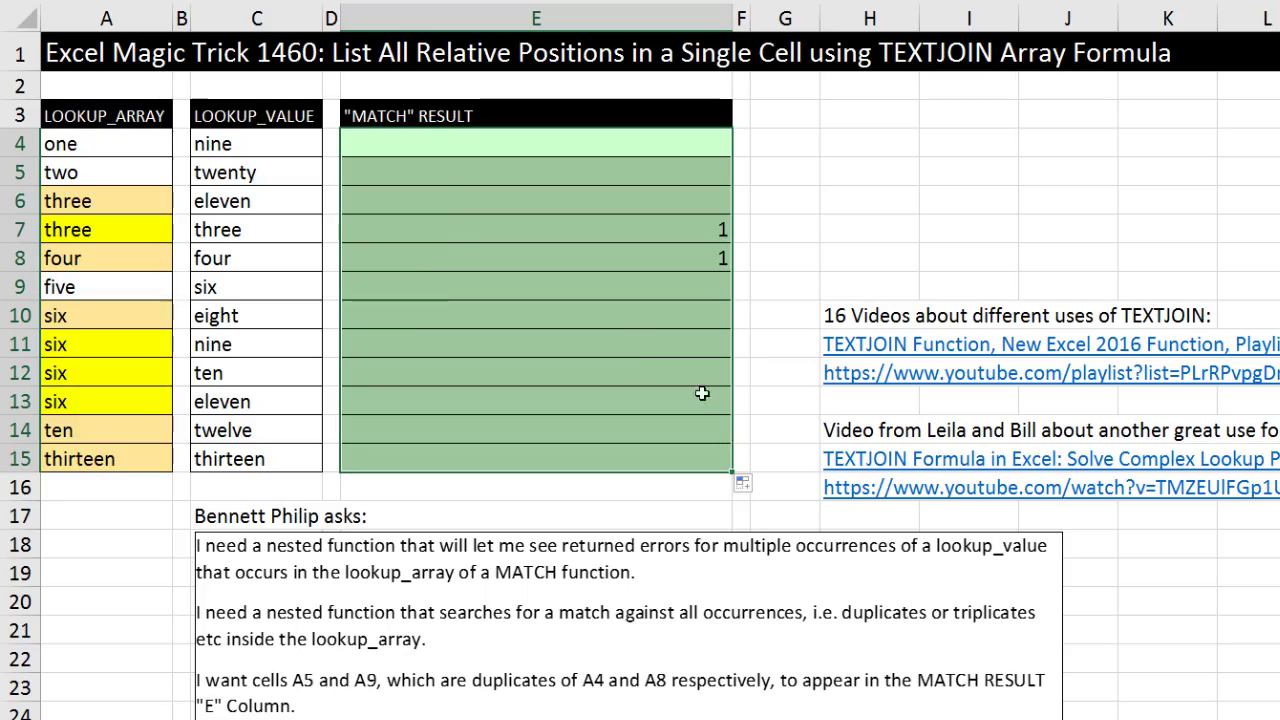
Step: Evaluate the whole E9 formula in place to check its resulting array, discarding the evaluation
{"action": "left_click", "coordinate": [415, 282]}
{"action": "key", "text": "F2"}
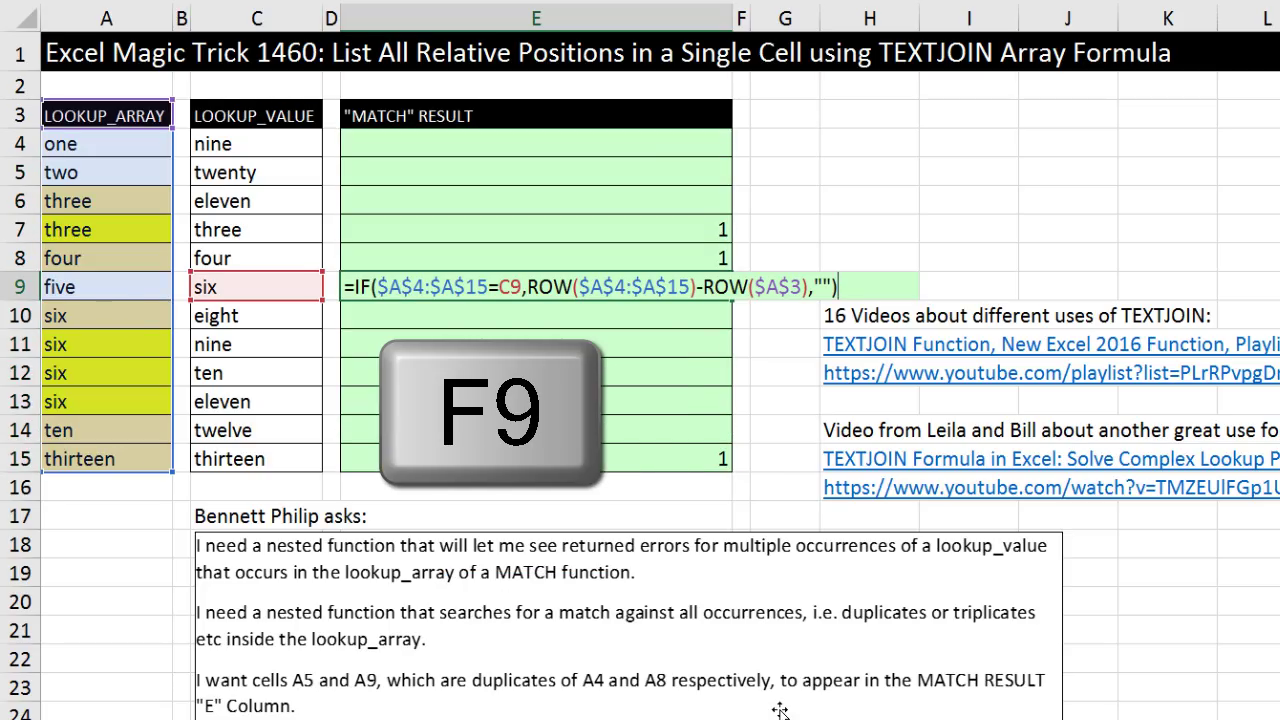
{"action": "key", "text": "F9"}
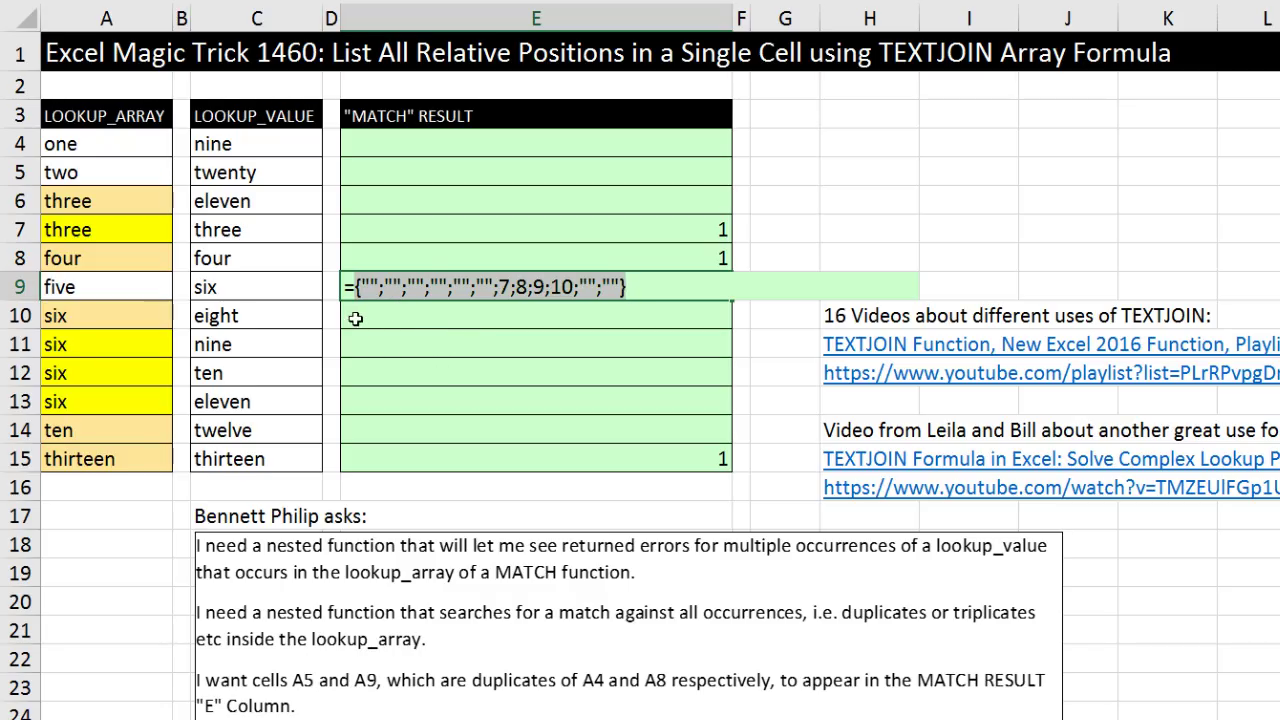
{"action": "key", "text": "Escape"}
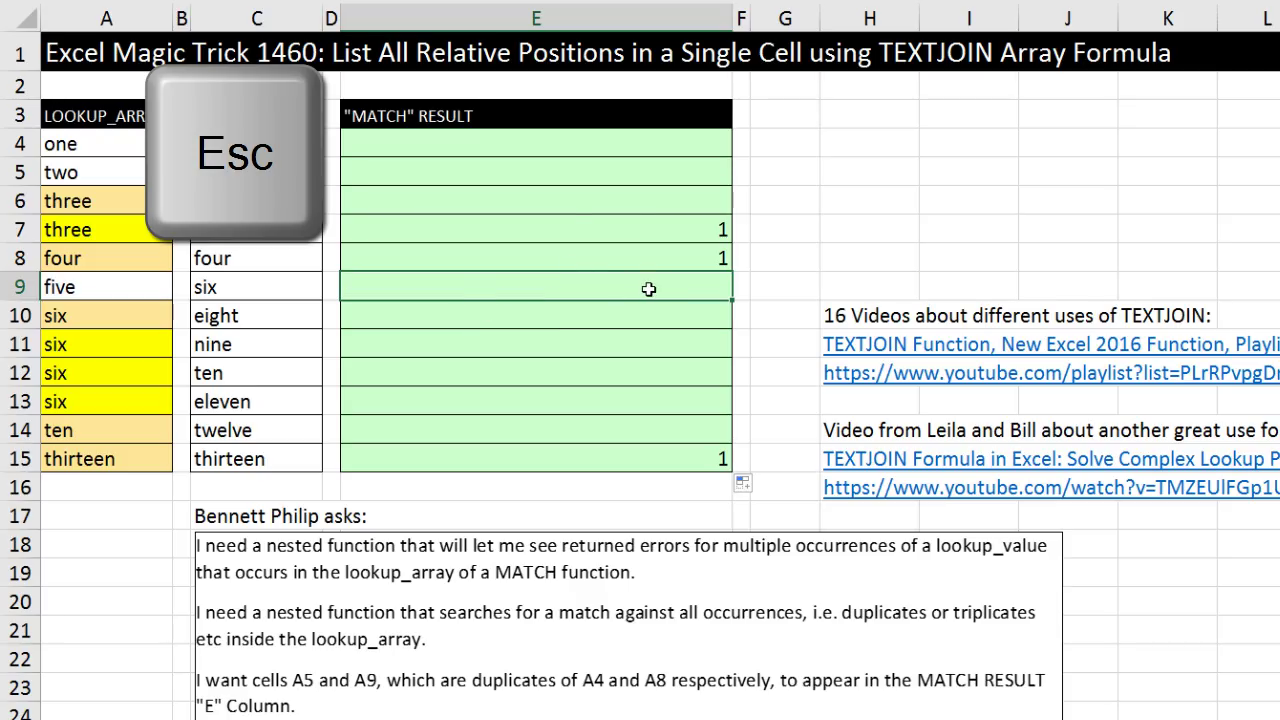
Step: Wrap the E4 IF expression in TEXTJOIN with ", " as the delimiter and ignore_empty left blank, closing the parenthesis
{"action": "left_click", "coordinate": [459, 145]}
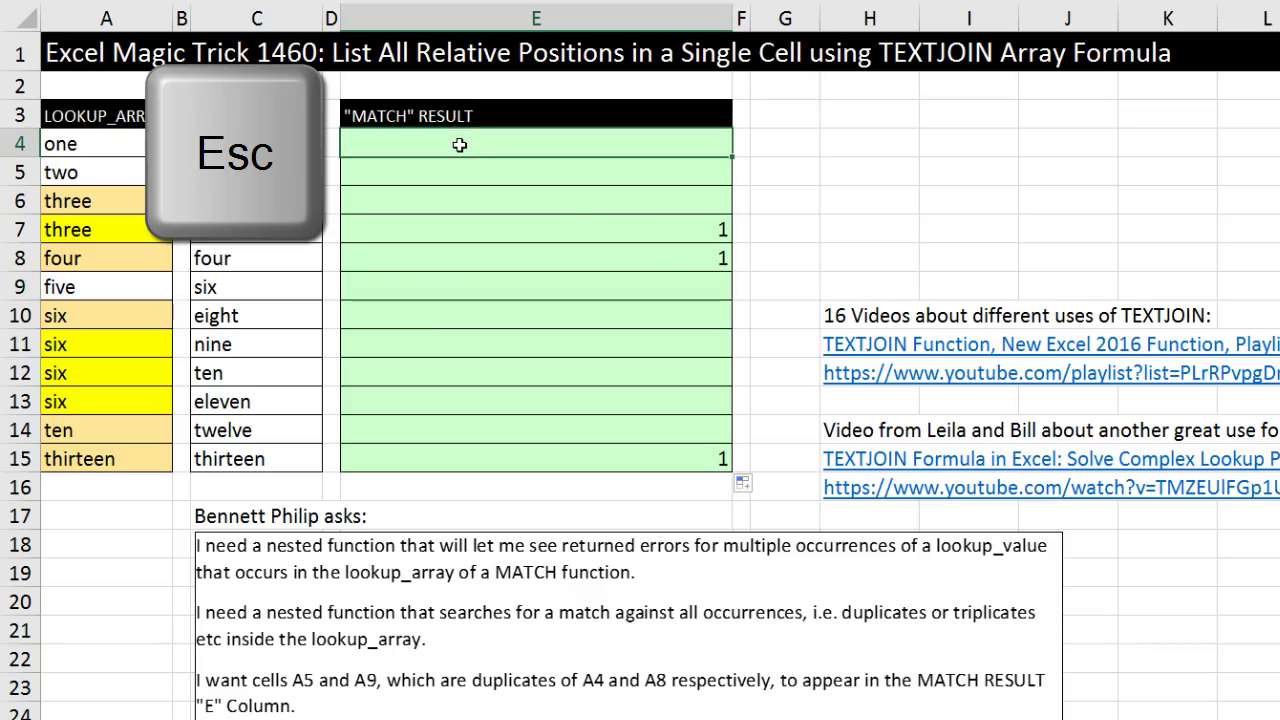
{"action": "key", "text": "F2"}
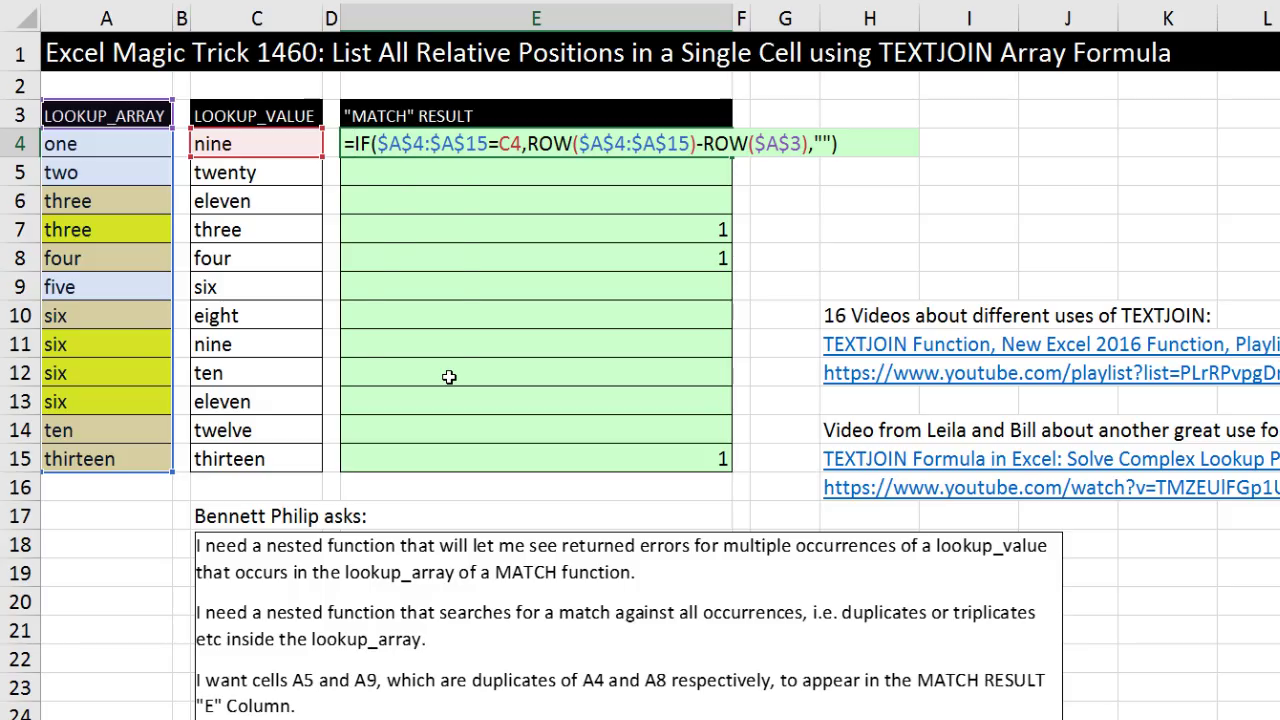
{"action": "type", "text": "textj"}
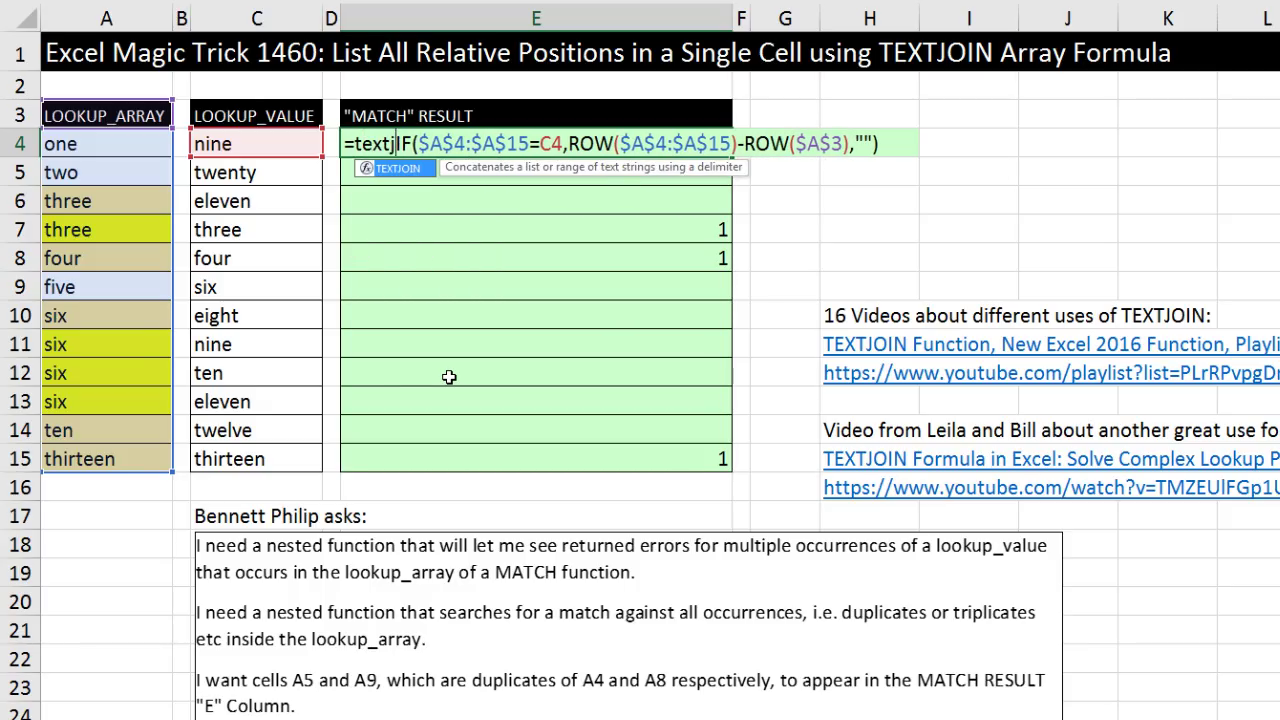
{"action": "key", "text": "Tab"}
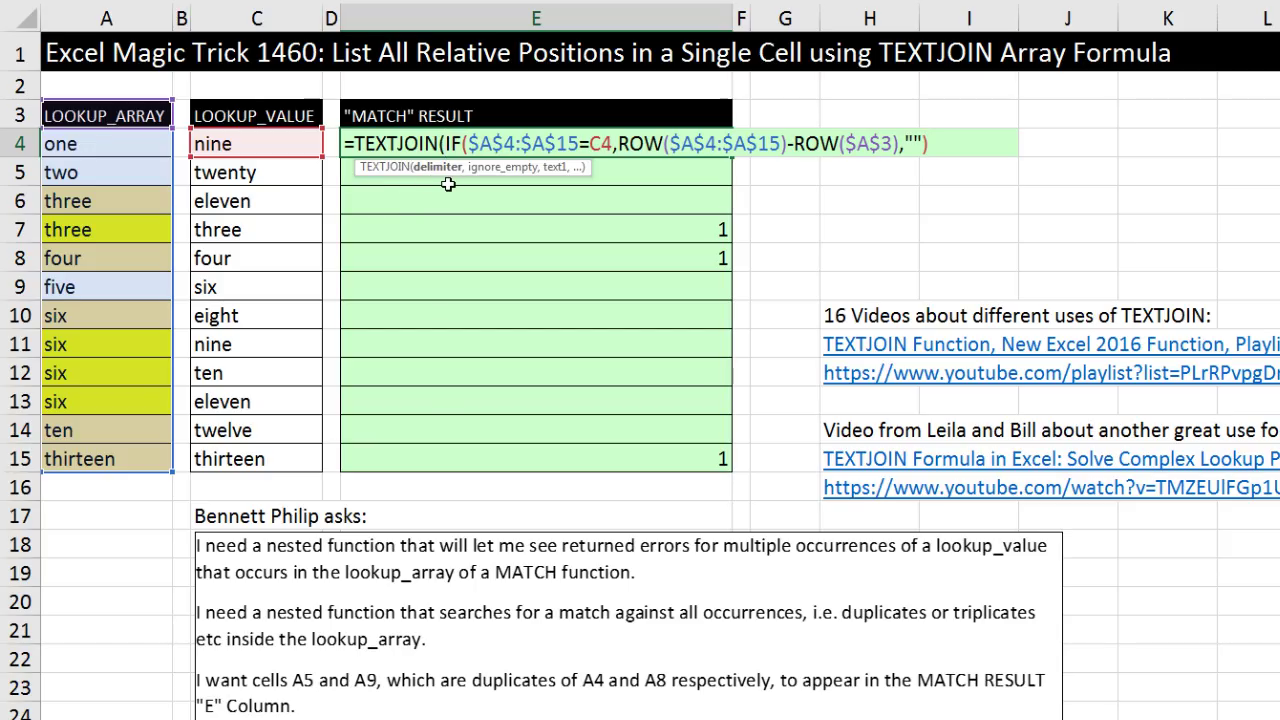
{"action": "type", "text": "\""}
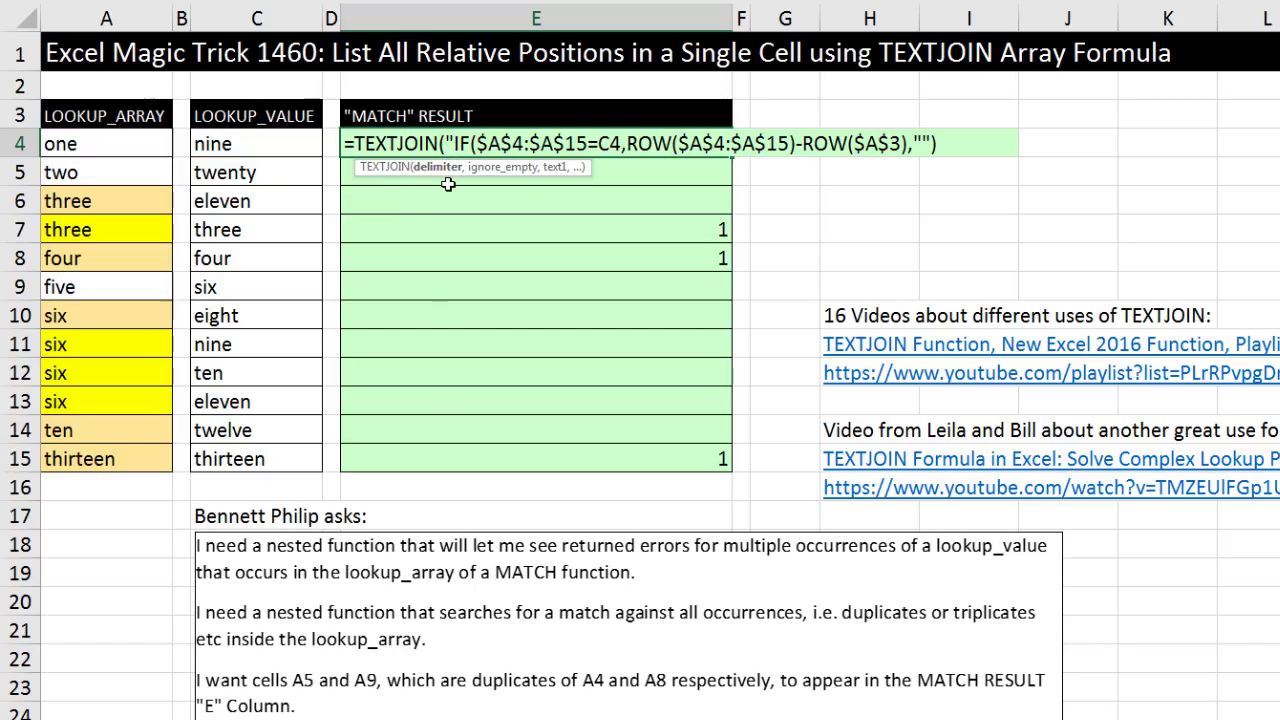
{"action": "type", "text": ", \""}
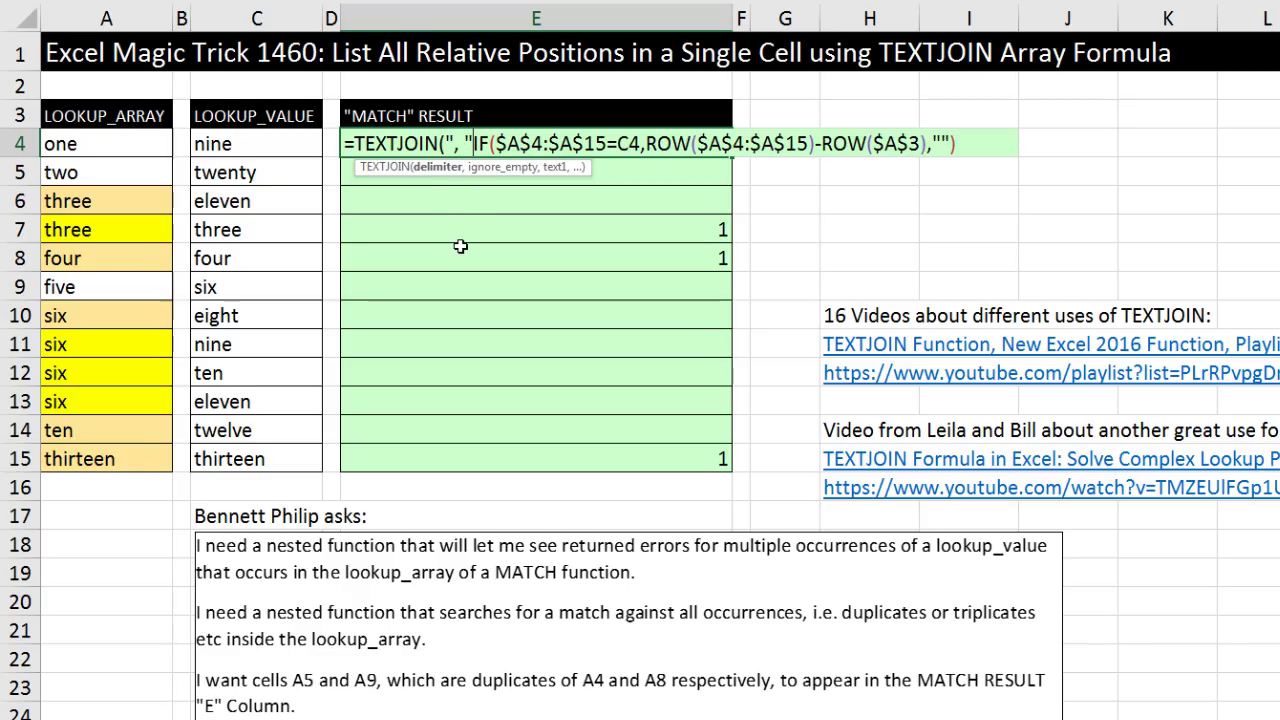
{"action": "type", "text": ","}
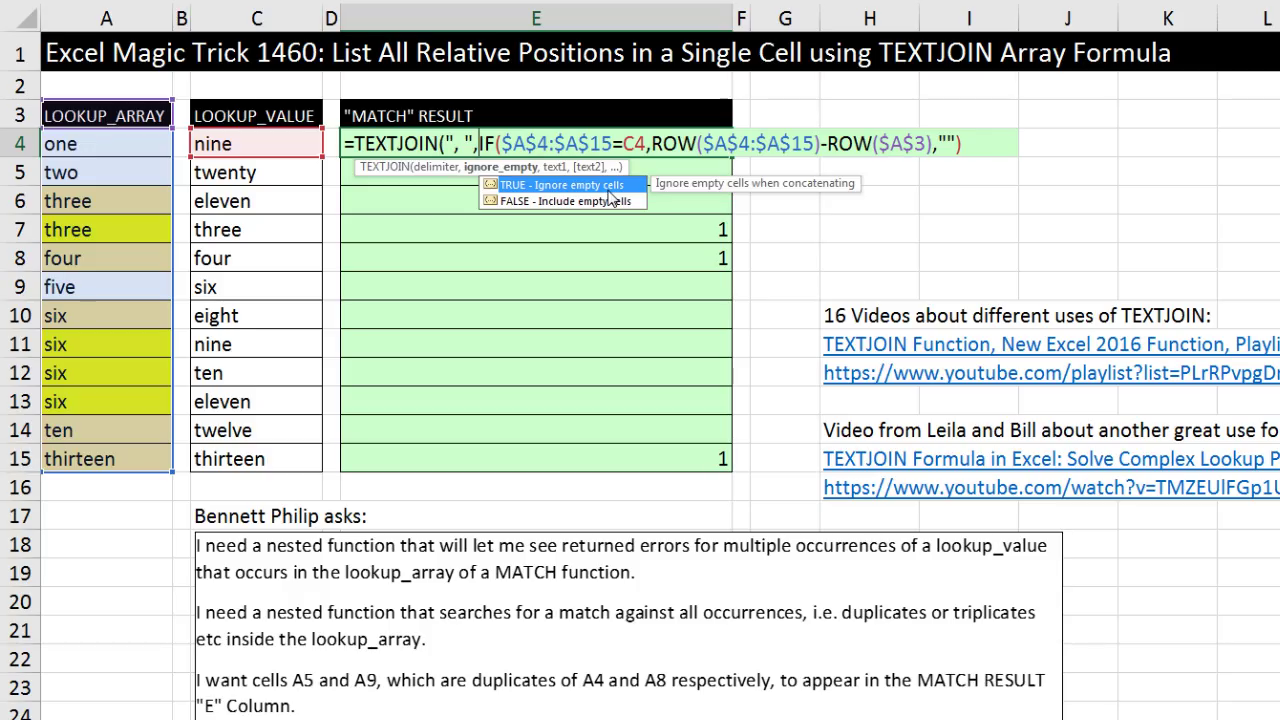
{"action": "type", "text": ","}
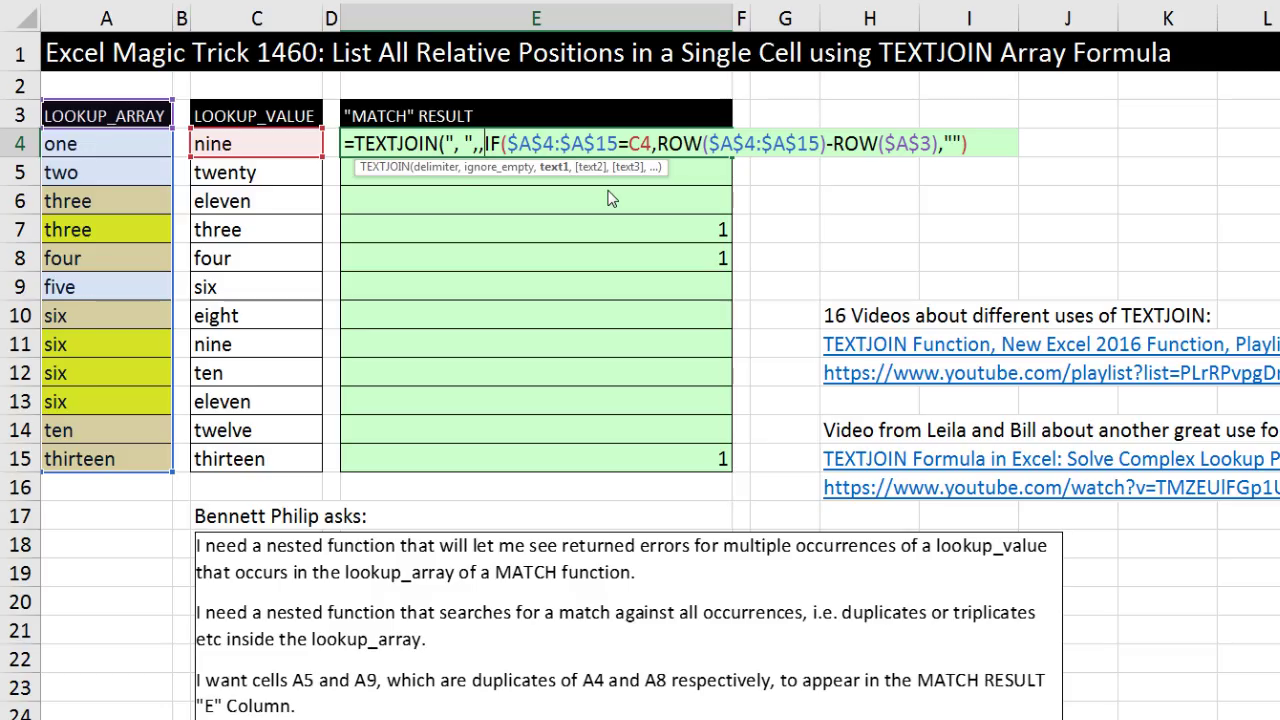
{"action": "key", "text": "End"}
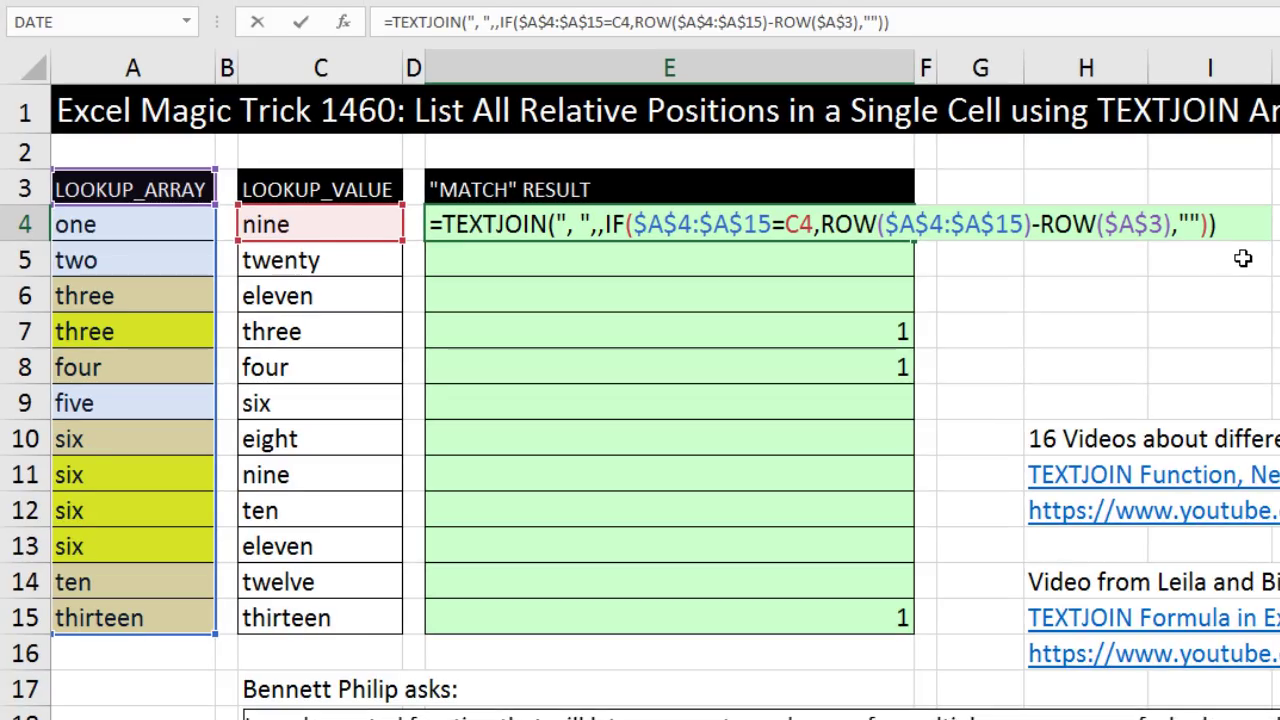
Step: Review the IF and ROW arguments in E4, enter the formula as an array formula, and copy it down through E15
{"action": "left_click", "coordinate": [660, 224]}
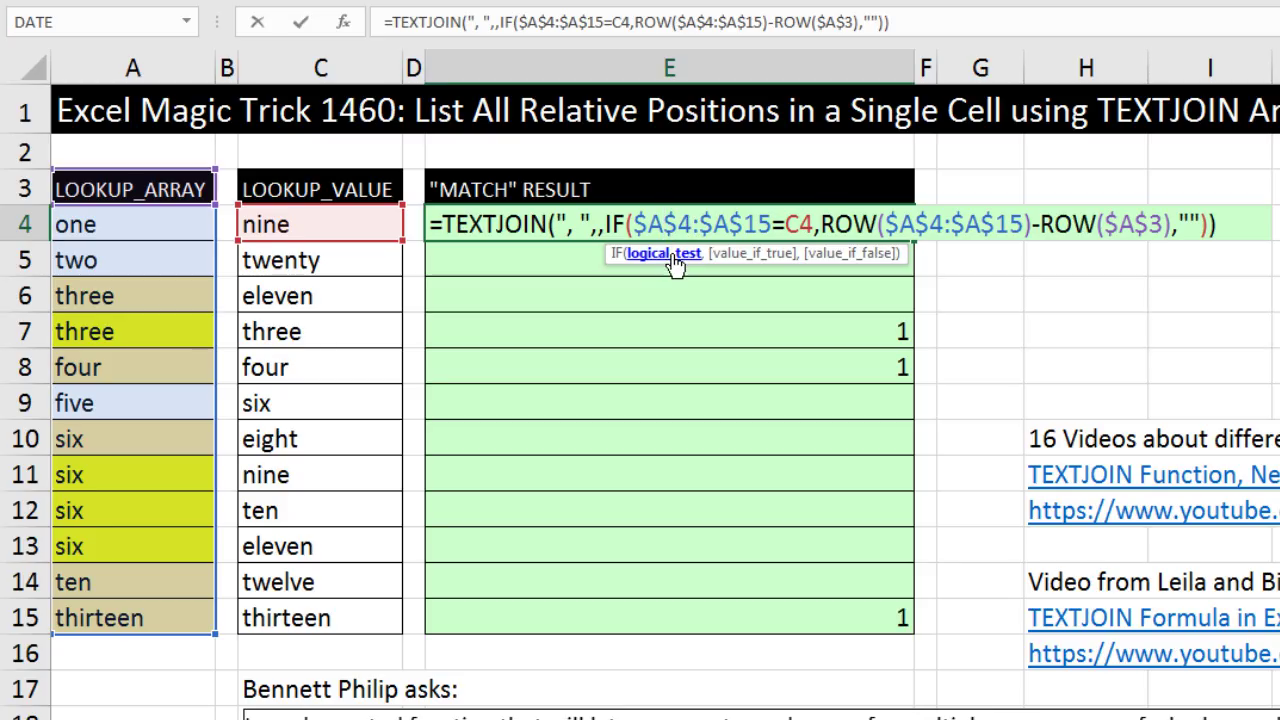
{"action": "left_click", "coordinate": [675, 256]}
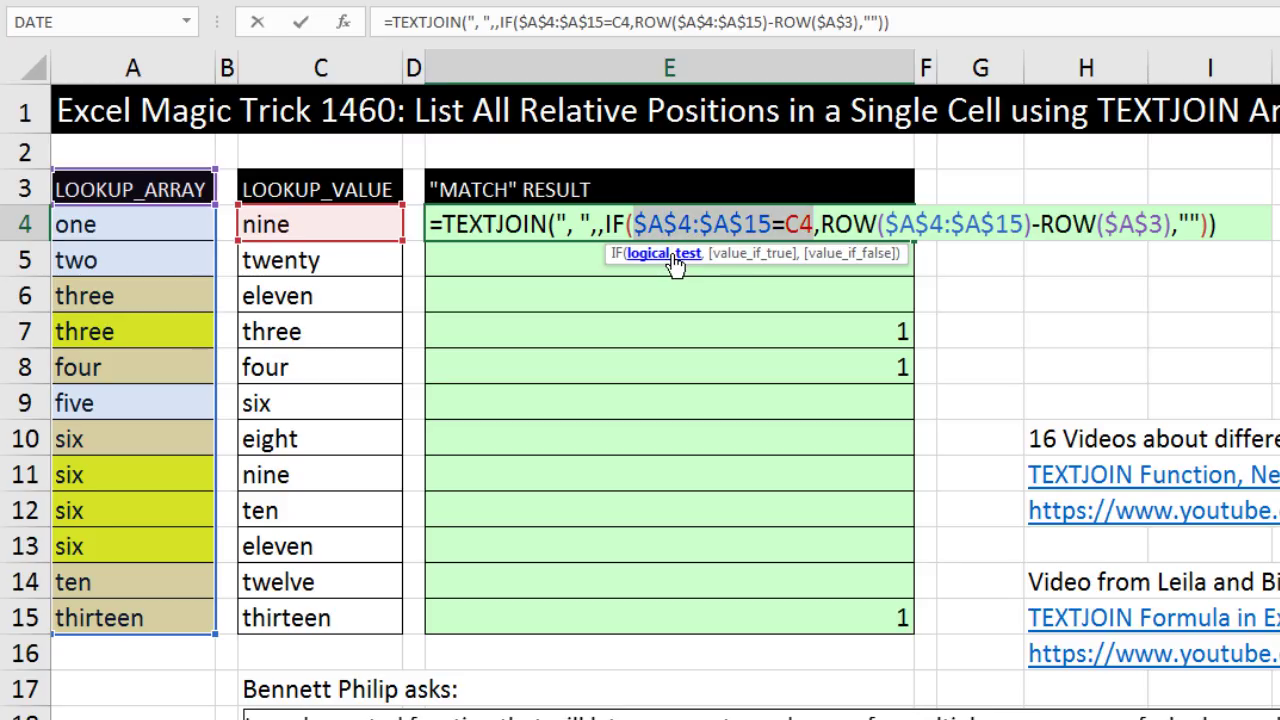
{"action": "left_click", "coordinate": [915, 224]}
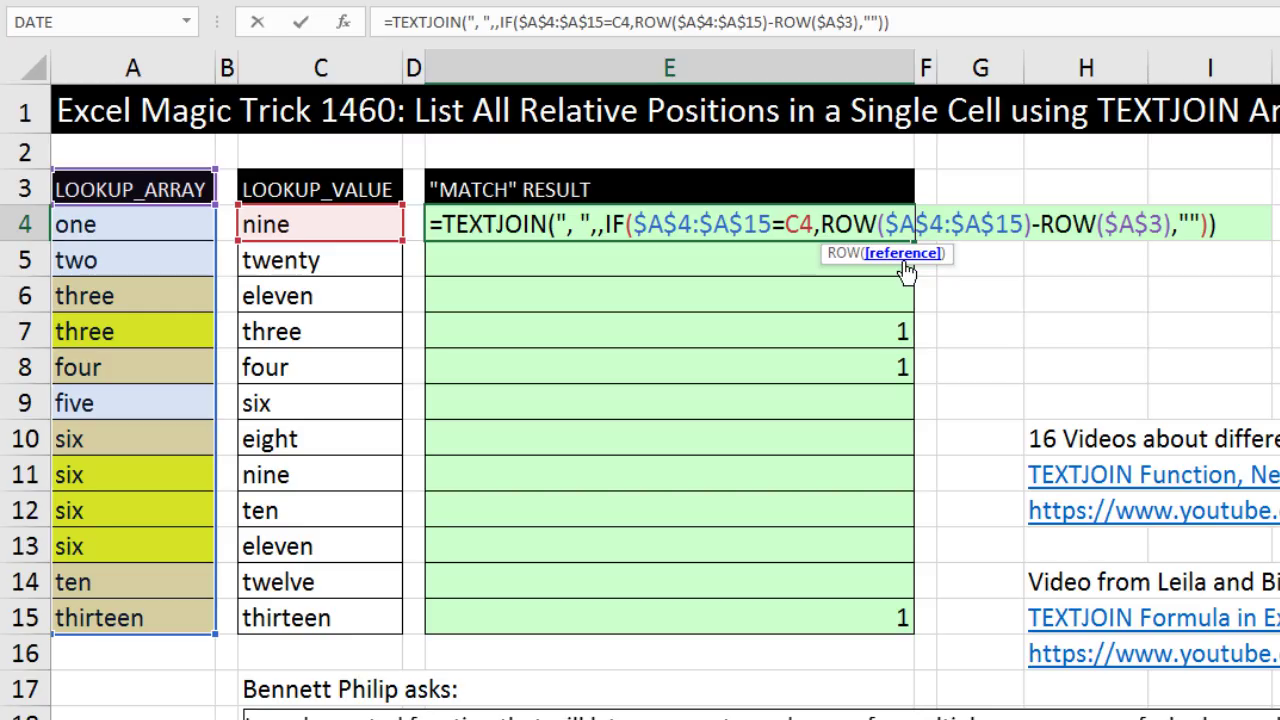
{"action": "key", "text": "ctrl+shift+Return"}
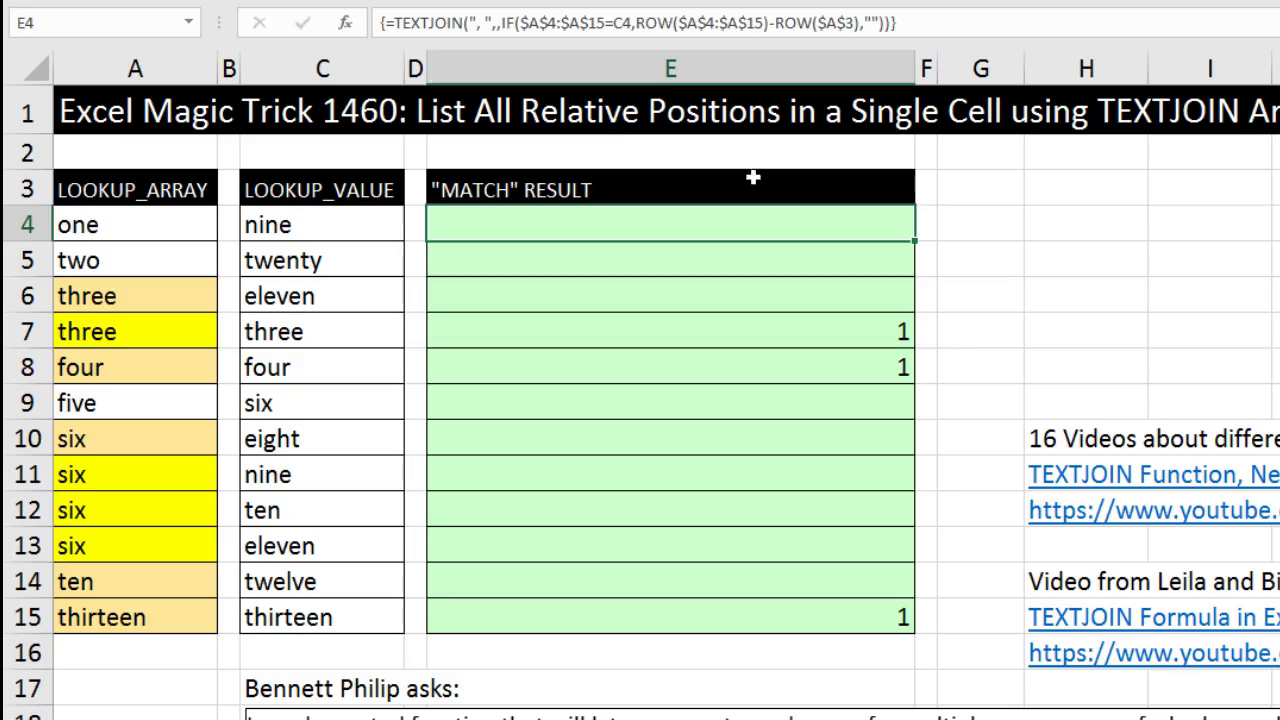
{"action": "double_click", "coordinate": [913, 240]}
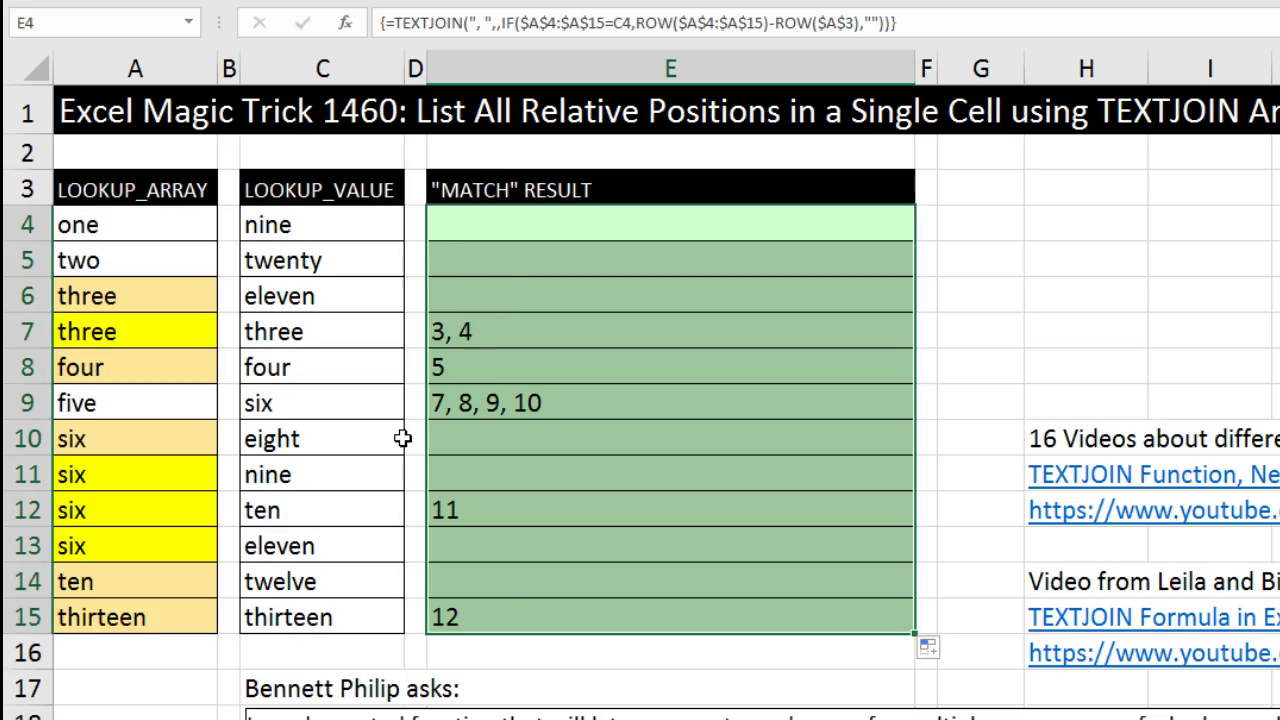
Step: Inspect the copied array formulas and their results in E9, E11 and E10
{"action": "left_click", "coordinate": [445, 415]}
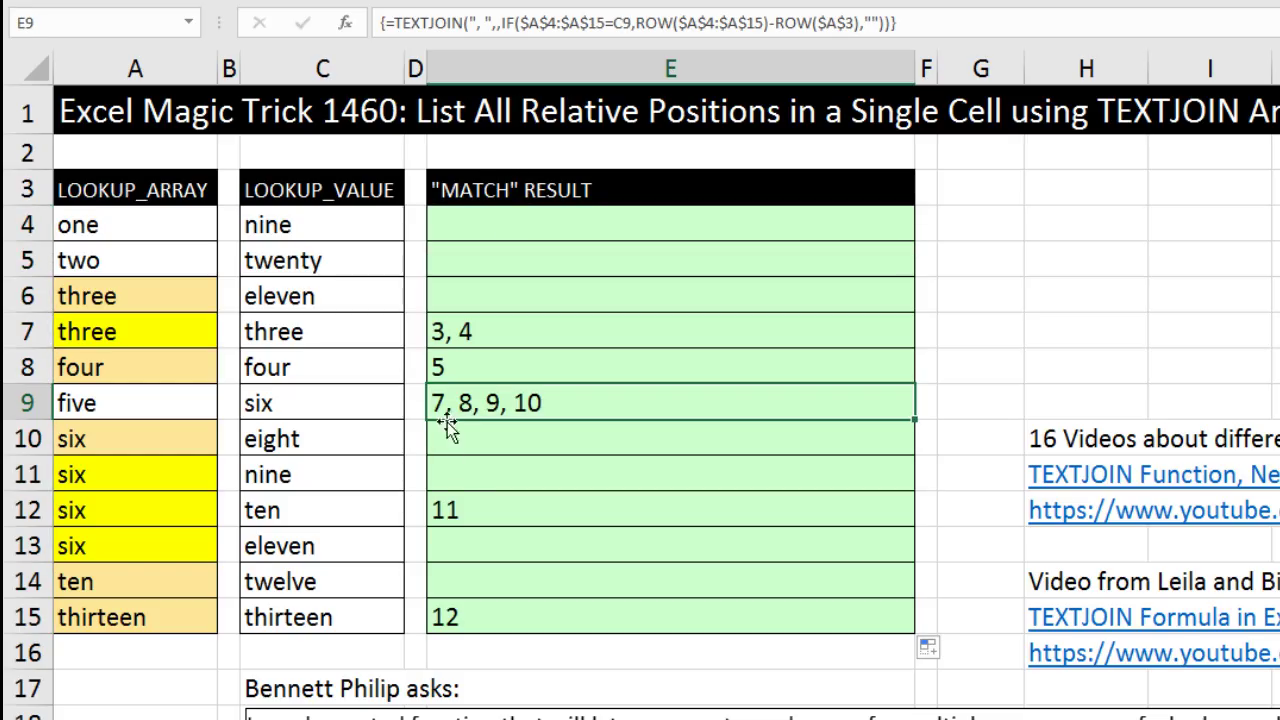
{"action": "left_click", "coordinate": [457, 470]}
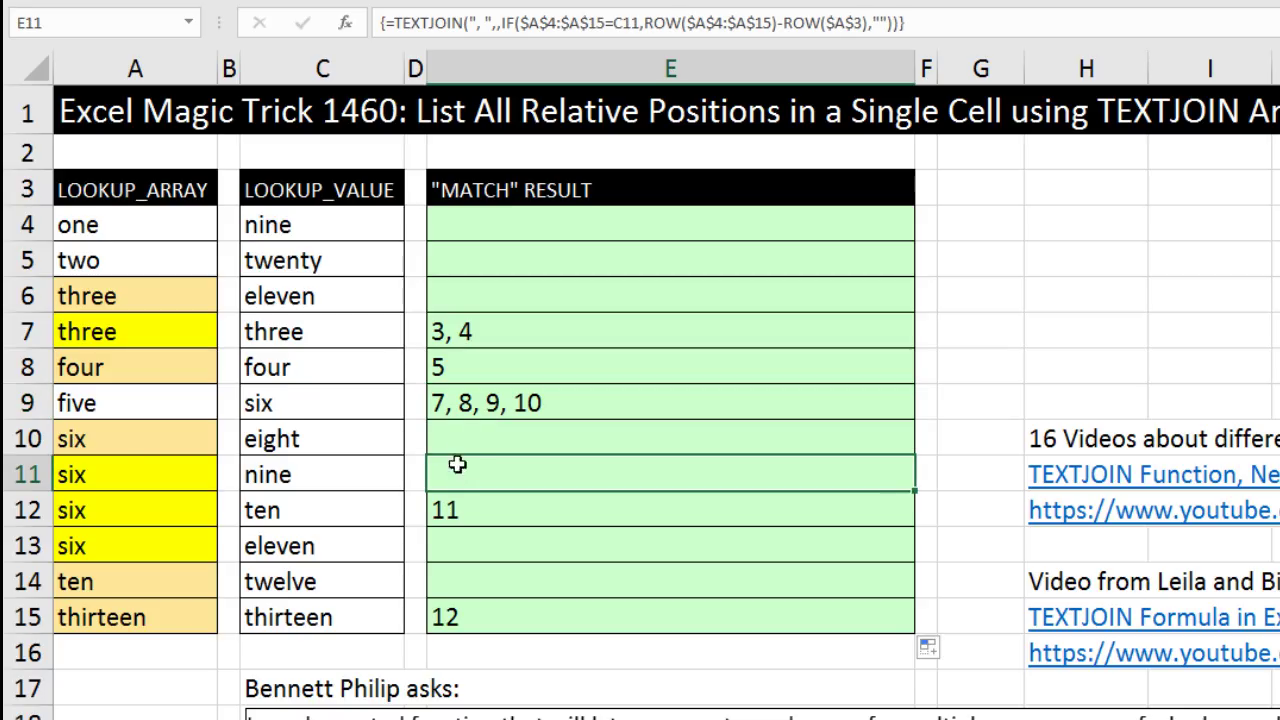
{"action": "left_click", "coordinate": [460, 440]}
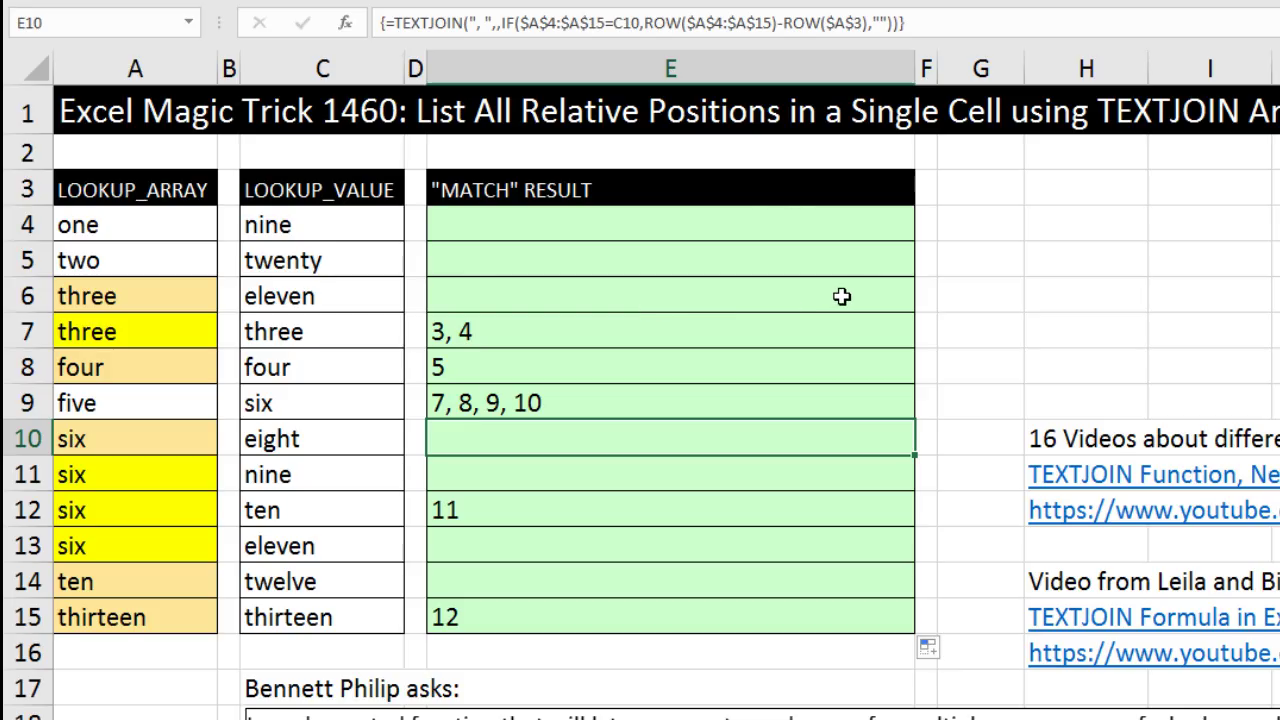
Step: Start an IF with a nested MATCH in front of TEXTJOIN in the E4 formula, using C4 as the lookup value
{"action": "left_click", "coordinate": [656, 228]}
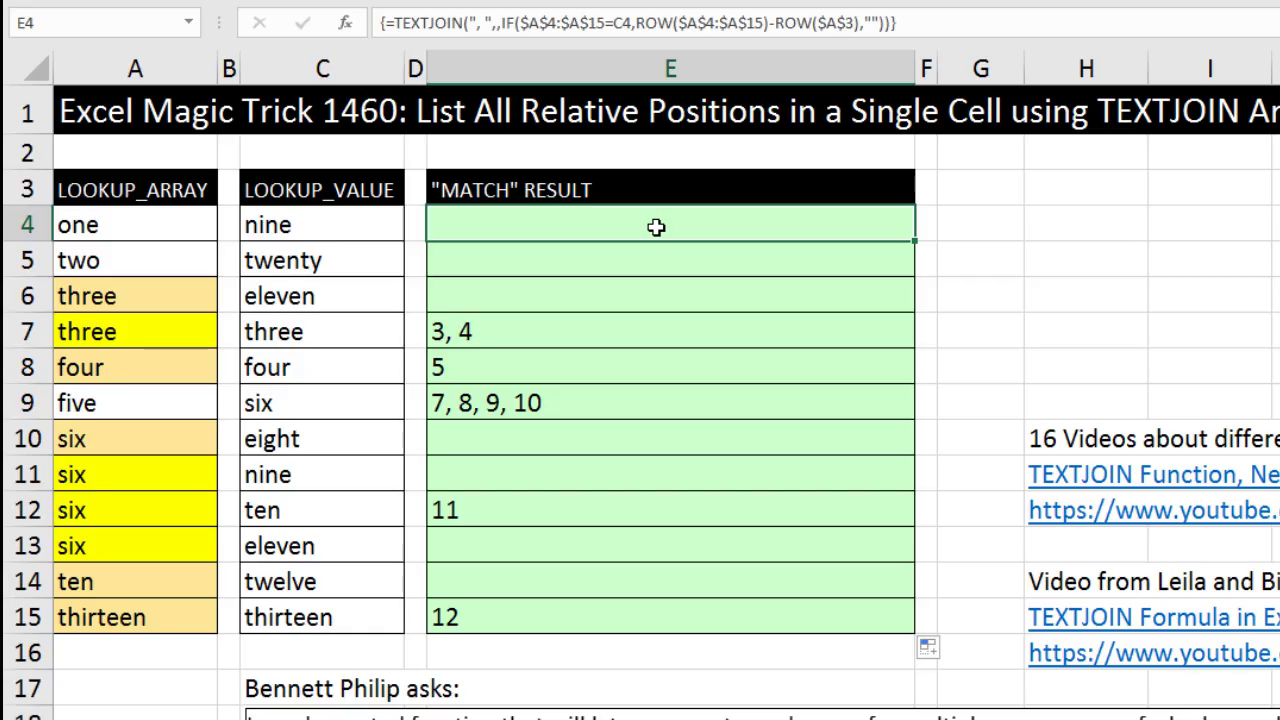
{"action": "key", "text": "F2"}
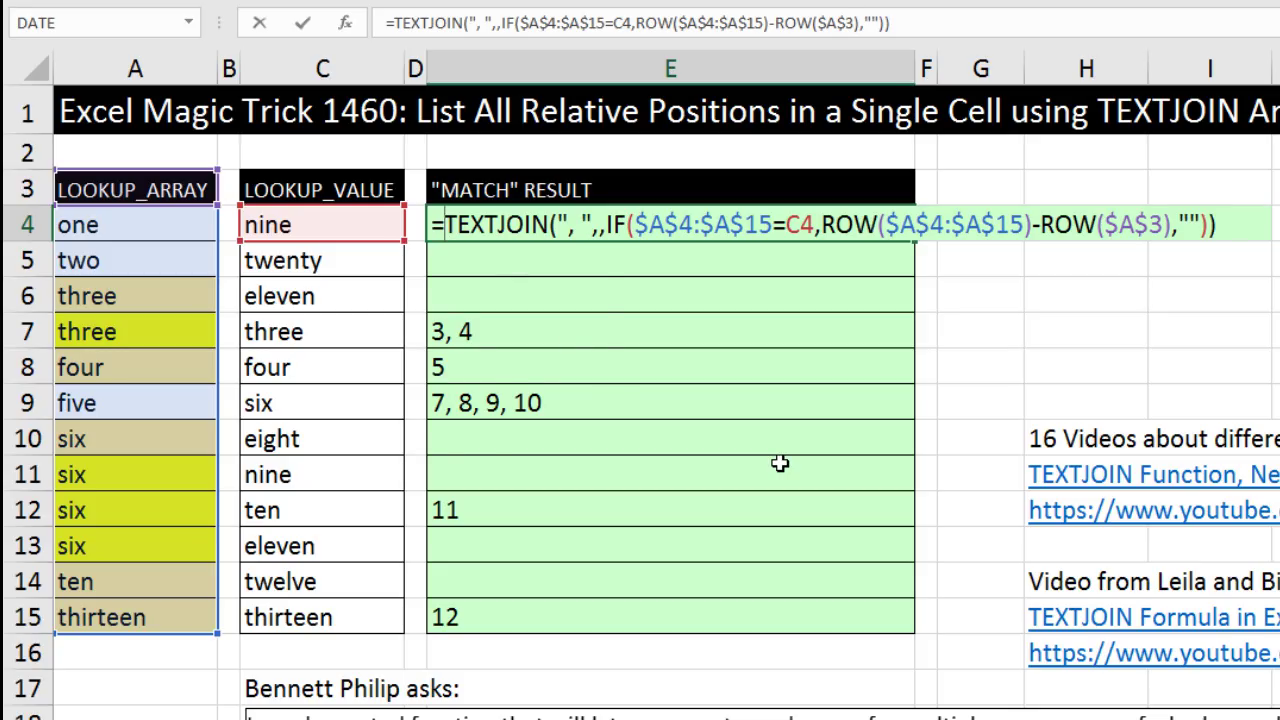
{"action": "type", "text": "IF("}
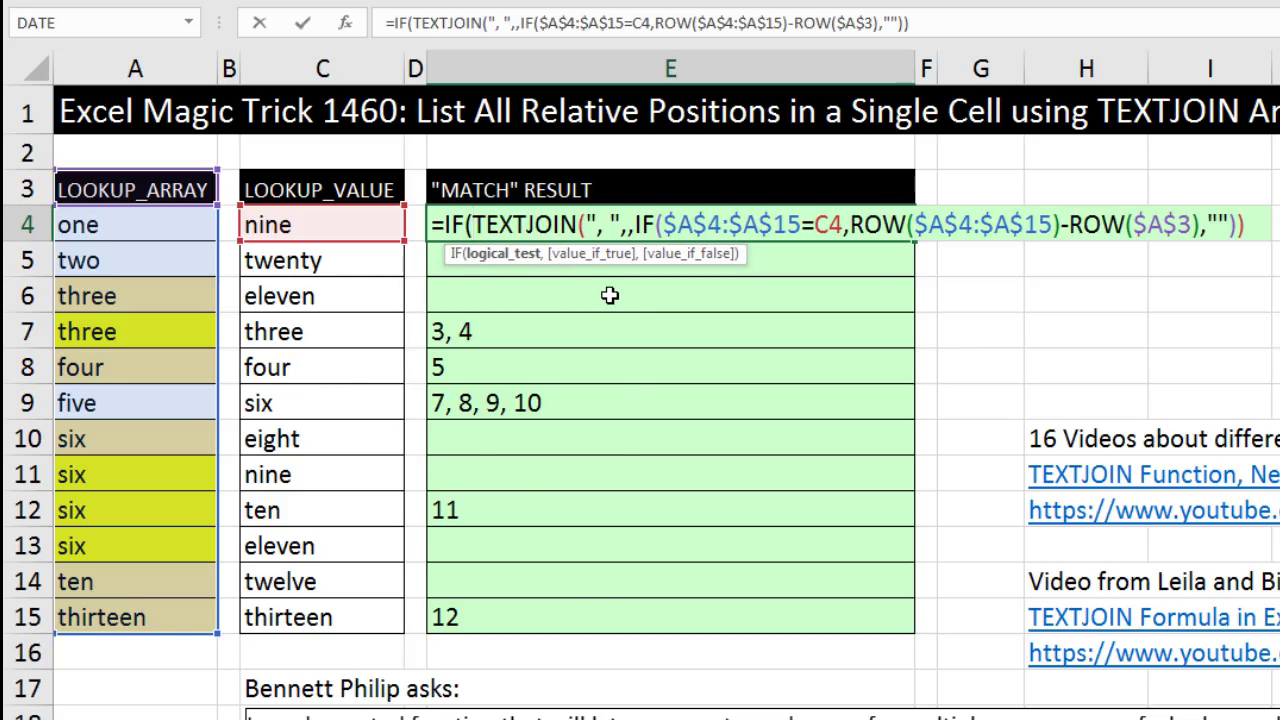
{"action": "type", "text": "ma"}
{"action": "key", "text": "Tab"}
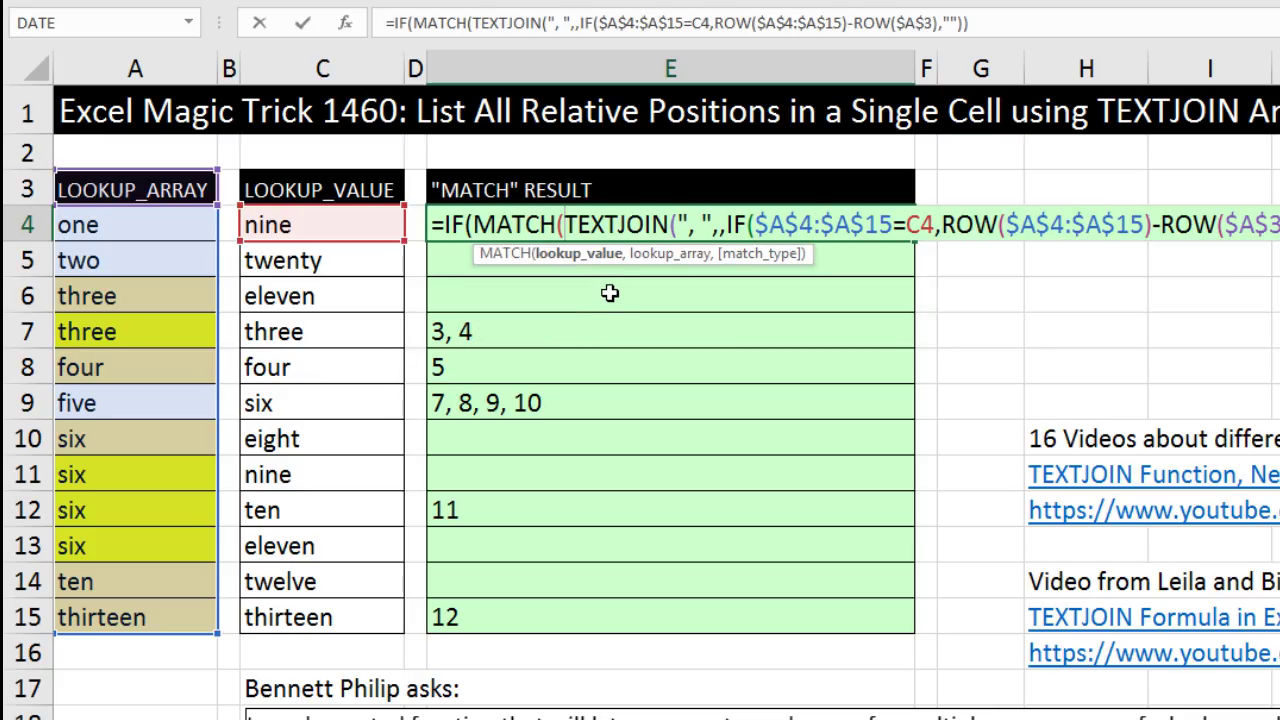
{"action": "left_click", "coordinate": [355, 218]}
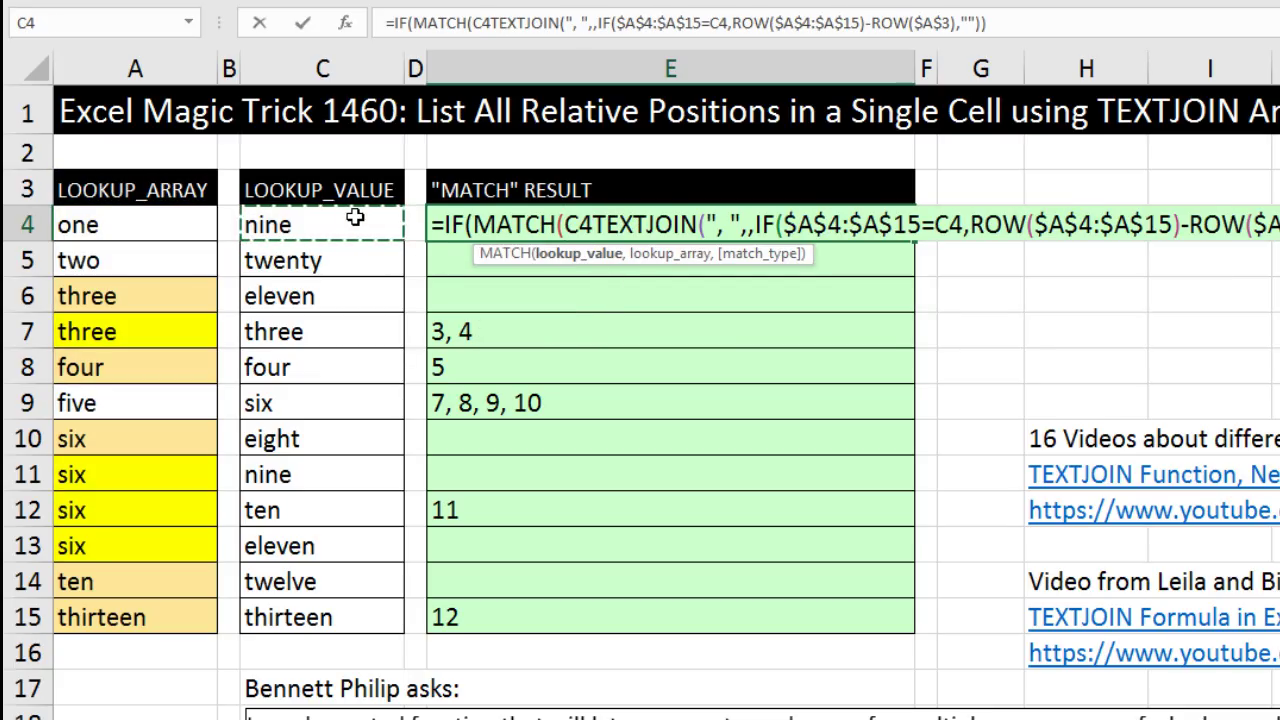
{"action": "type", "text": ","}
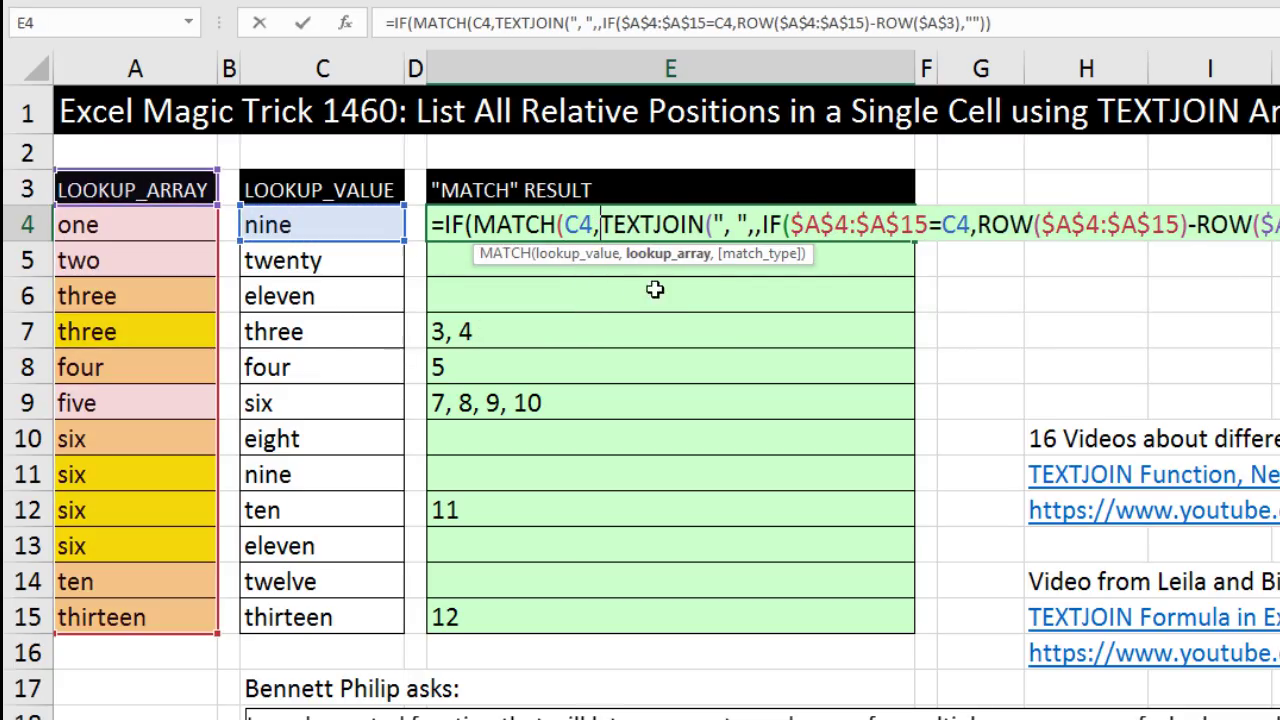
Step: Complete the MATCH with $A$4:$A$15 as an absolute lookup array and 0 for exact match, then separate it from TEXTJOIN with a comma
{"action": "left_click", "coordinate": [160, 225]}
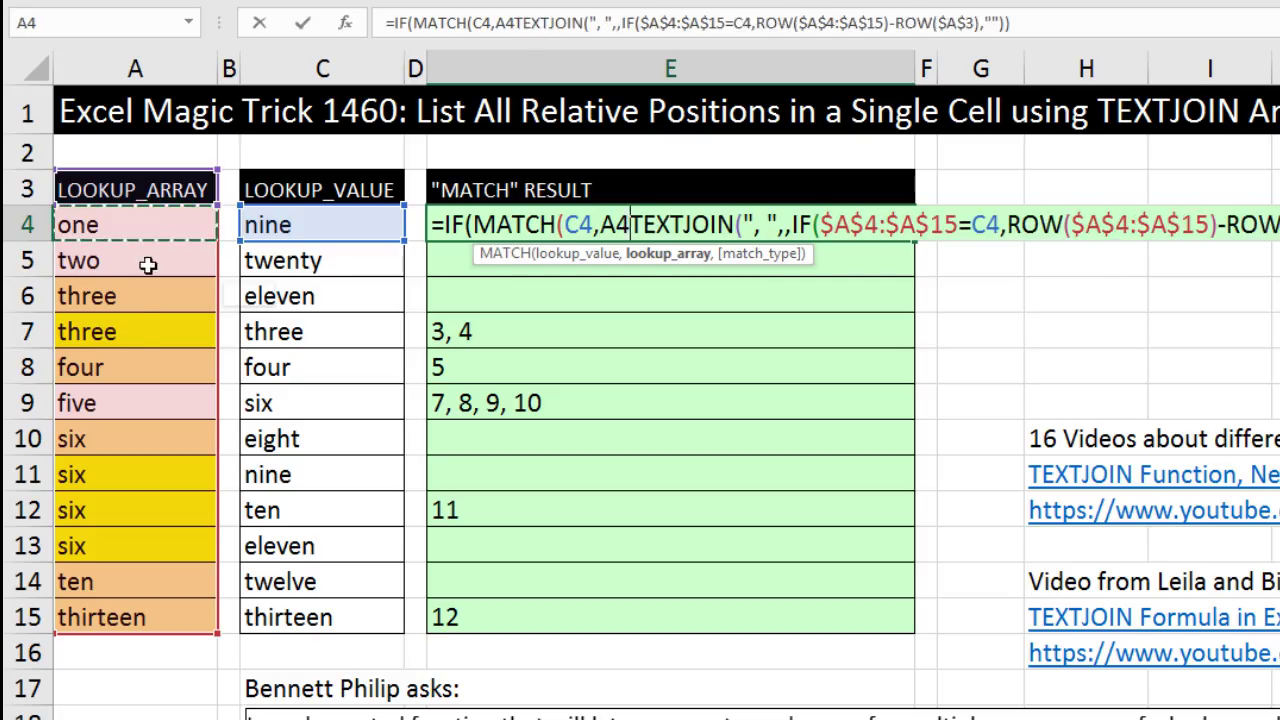
{"action": "left_click_drag", "start_coordinate": [147, 264], "coordinate": [114, 625]}
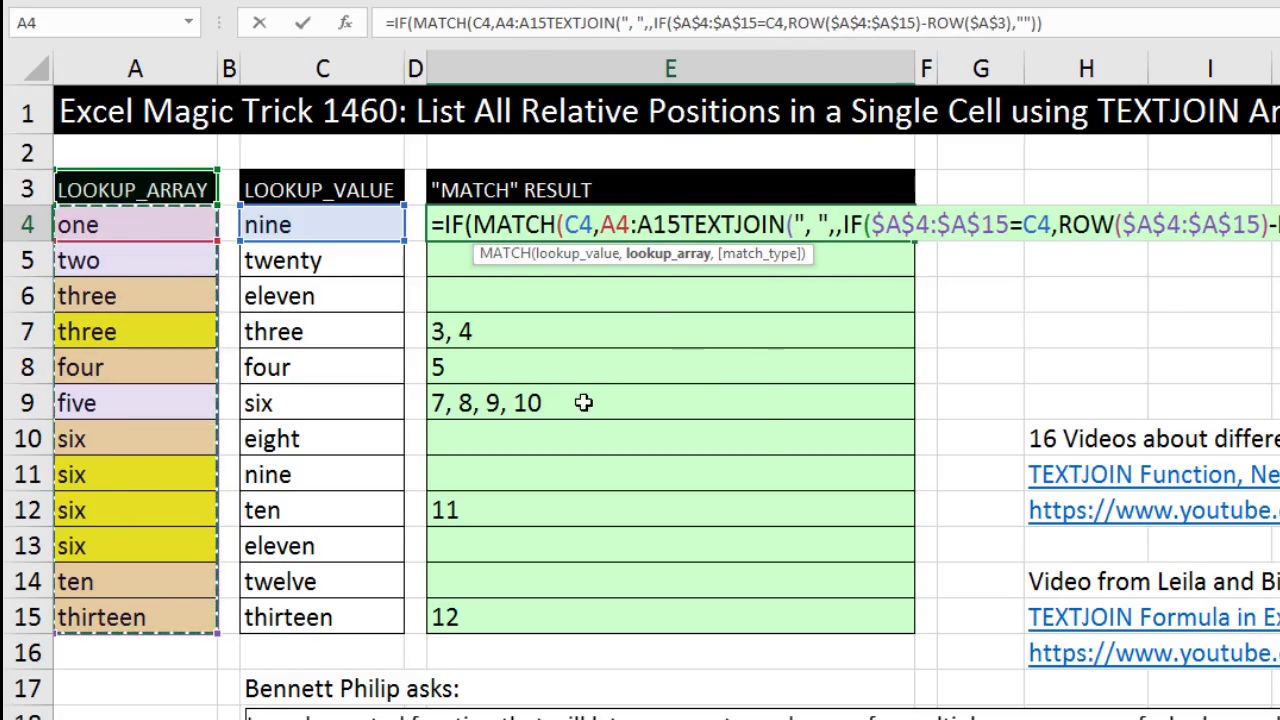
{"action": "key", "text": "F4"}
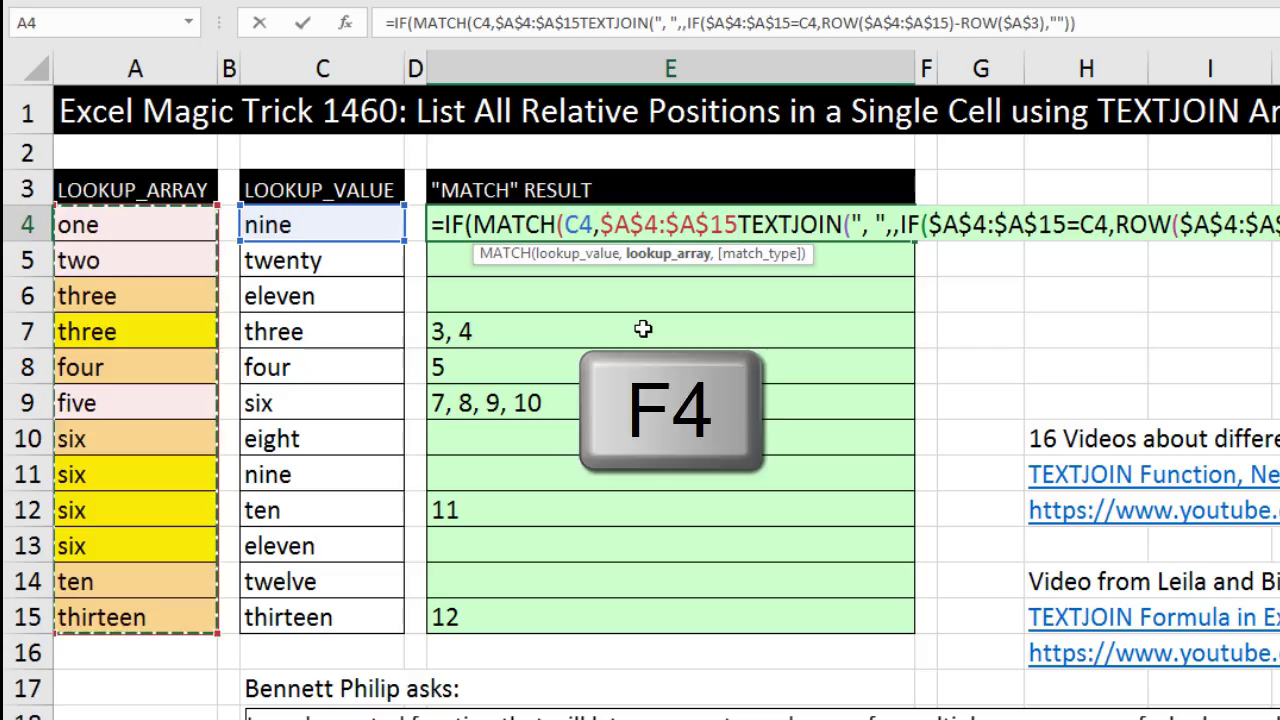
{"action": "type", "text": ","}
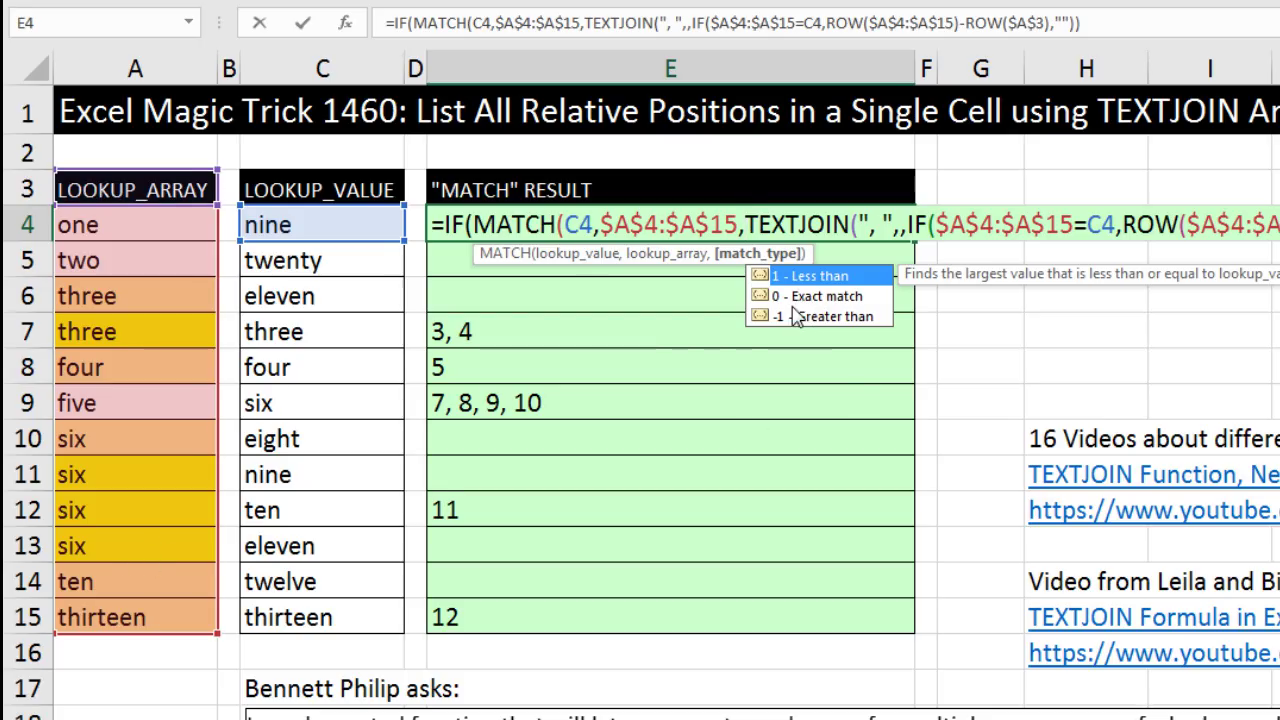
{"action": "type", "text": "0"}
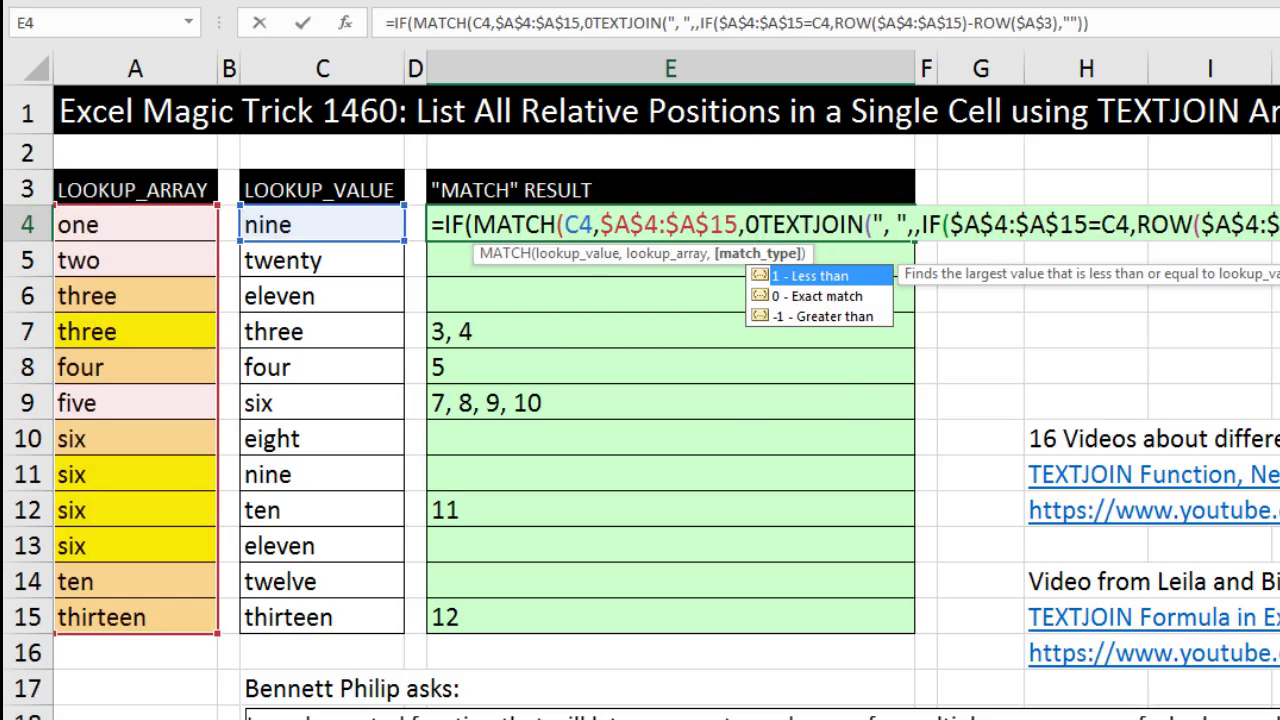
{"action": "type", "text": ")"}
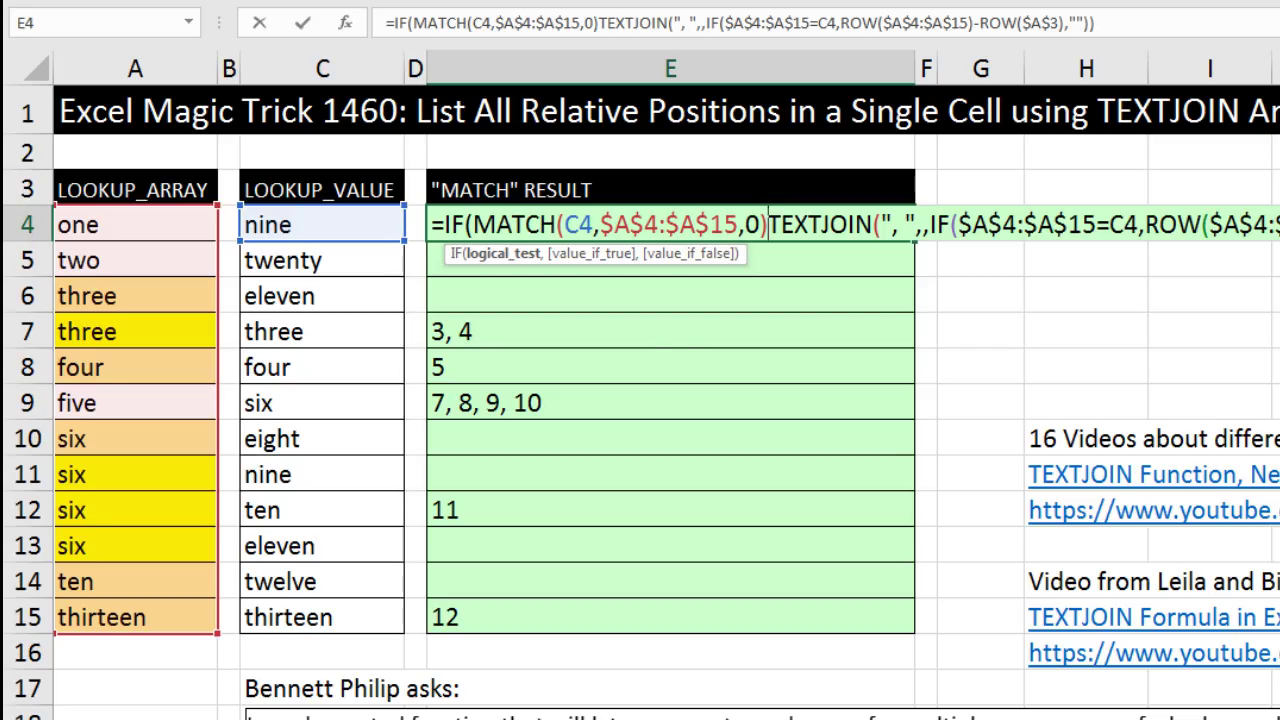
{"action": "type", "text": ","}
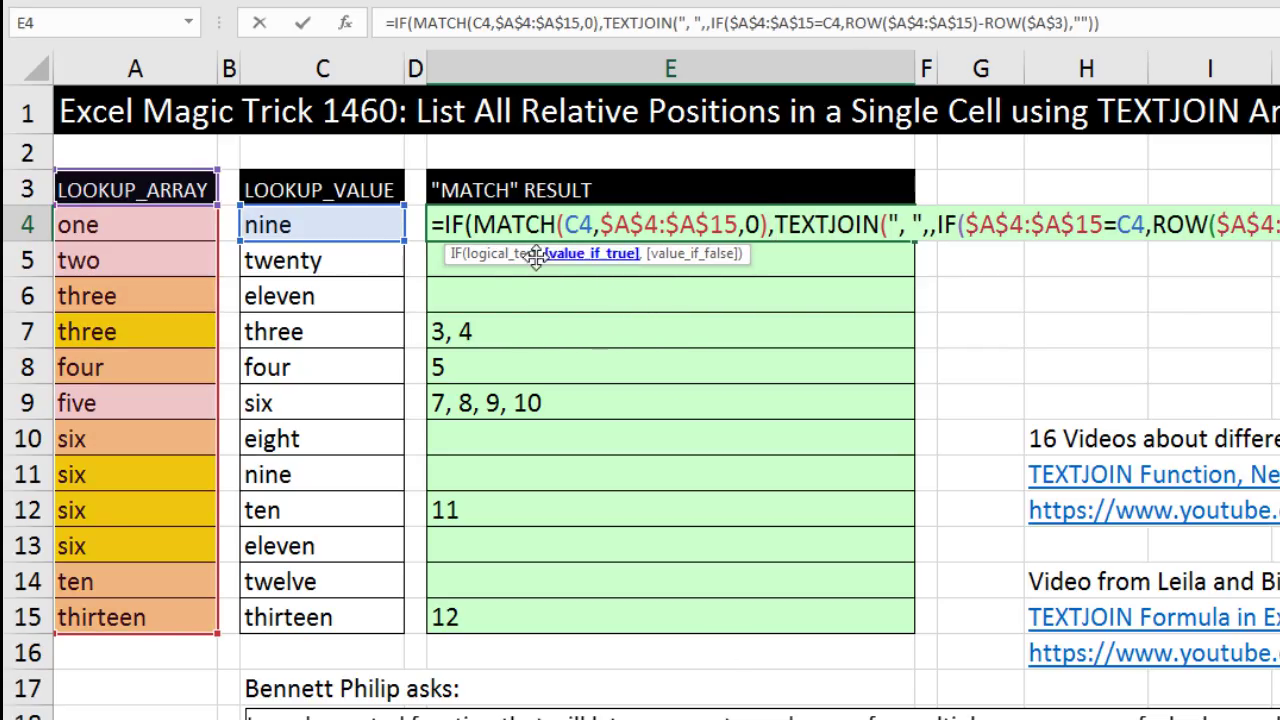
Step: Wrap the MATCH in the outer IF's logical test of the E4 formula in ISNA, closing its parenthesis
{"action": "left_click", "coordinate": [521, 256]}
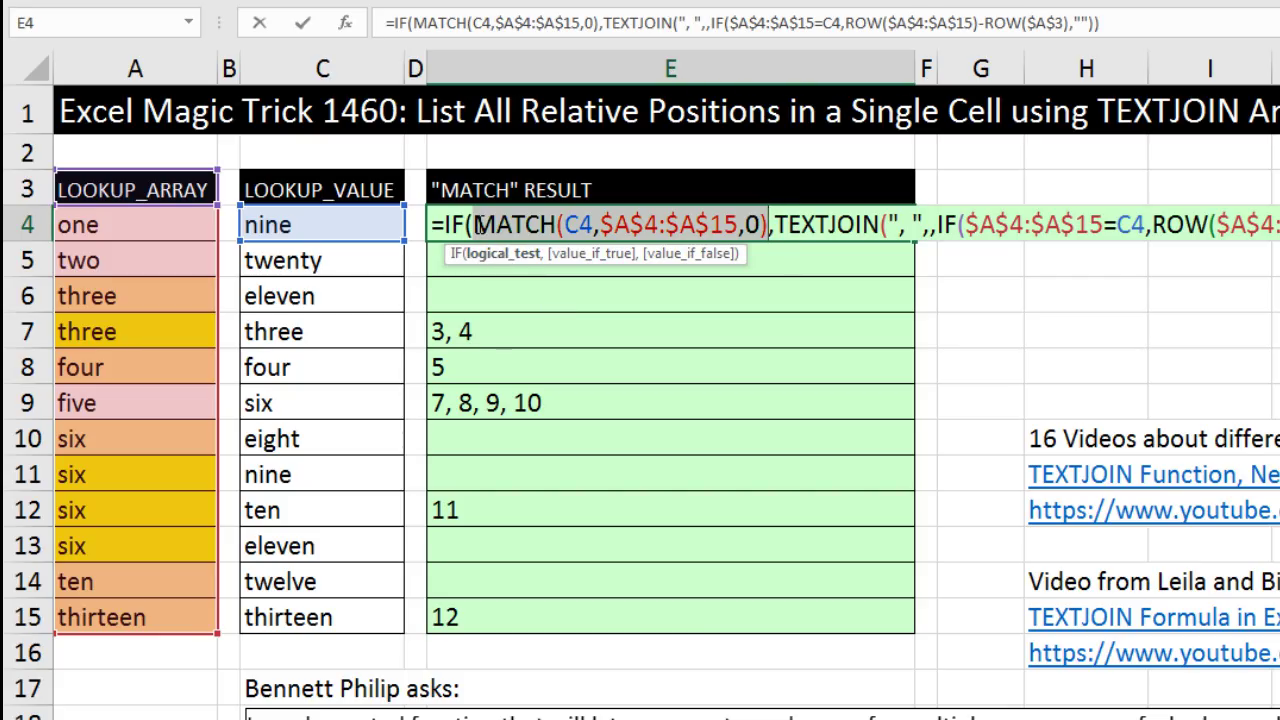
{"action": "left_click", "coordinate": [476, 226]}
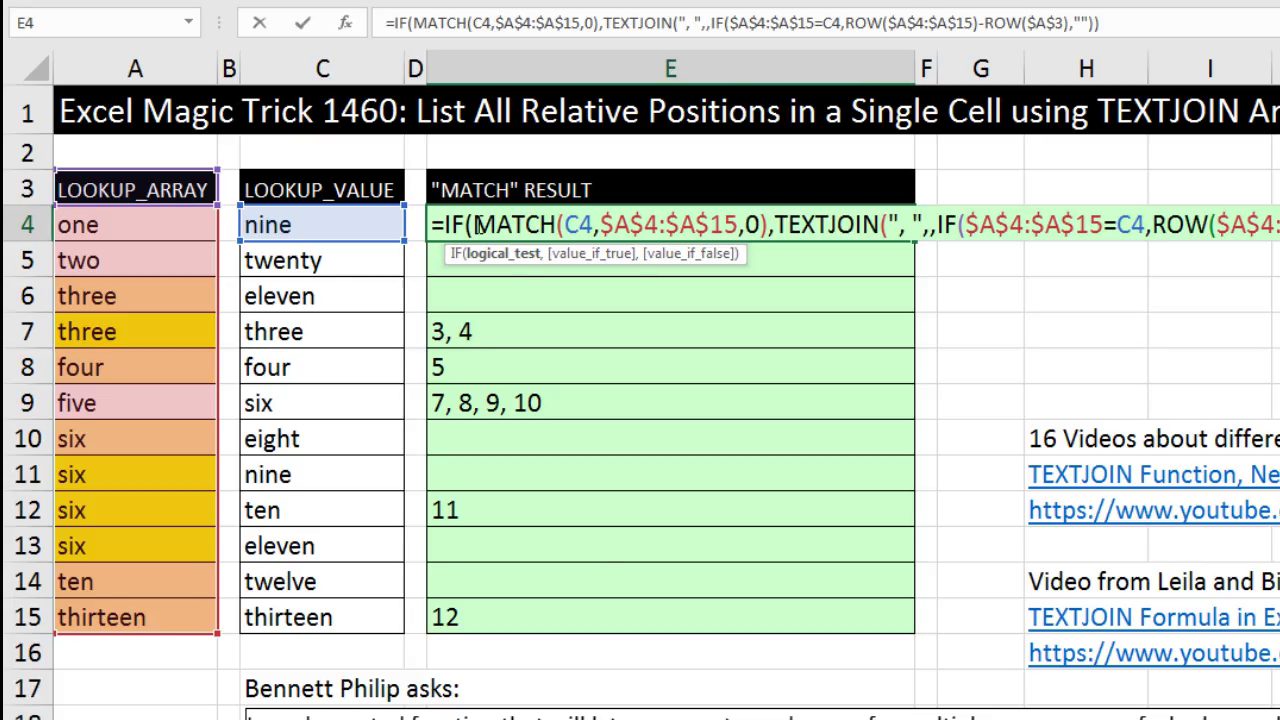
{"action": "type", "text": "isna"}
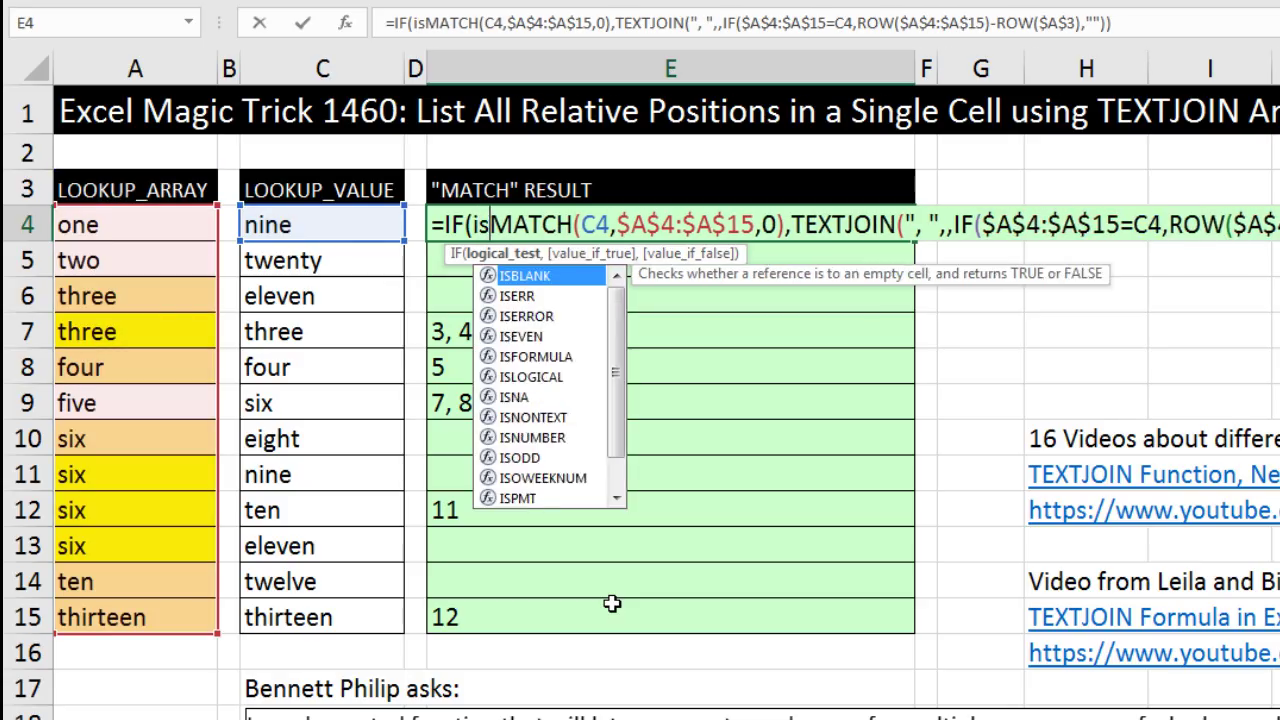
{"action": "key", "text": "Tab"}
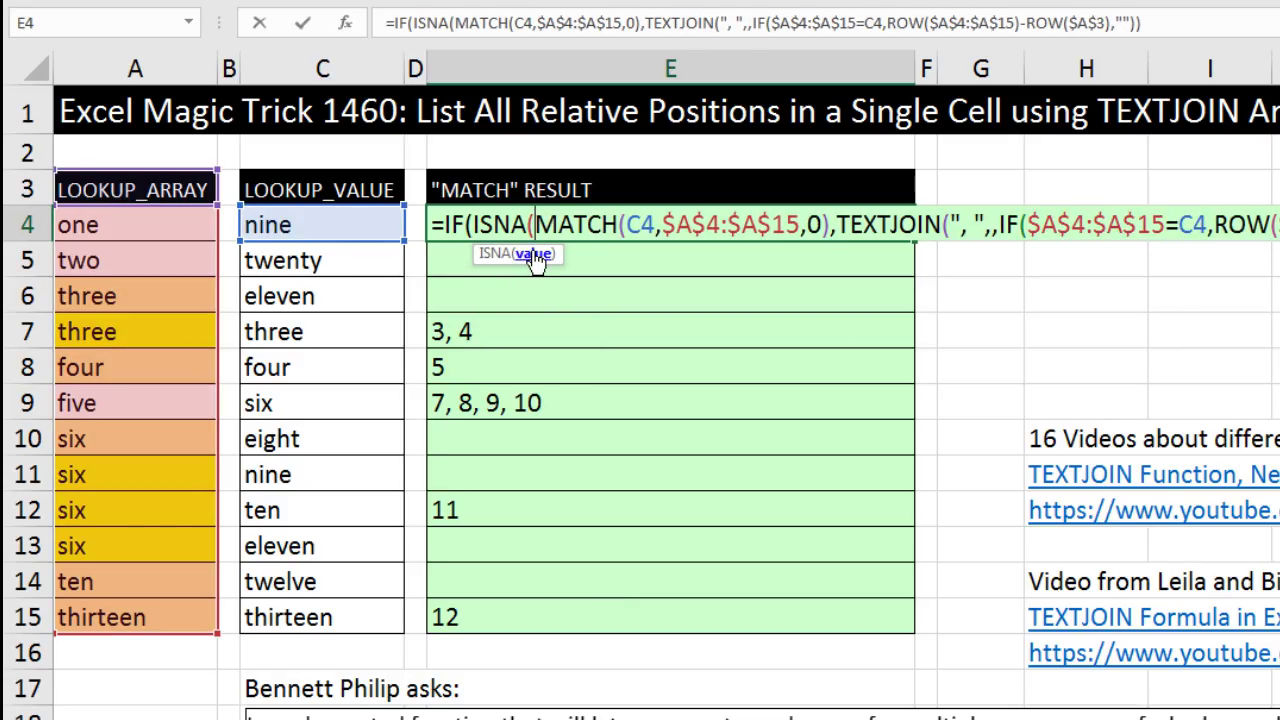
{"action": "left_click", "coordinate": [826, 228]}
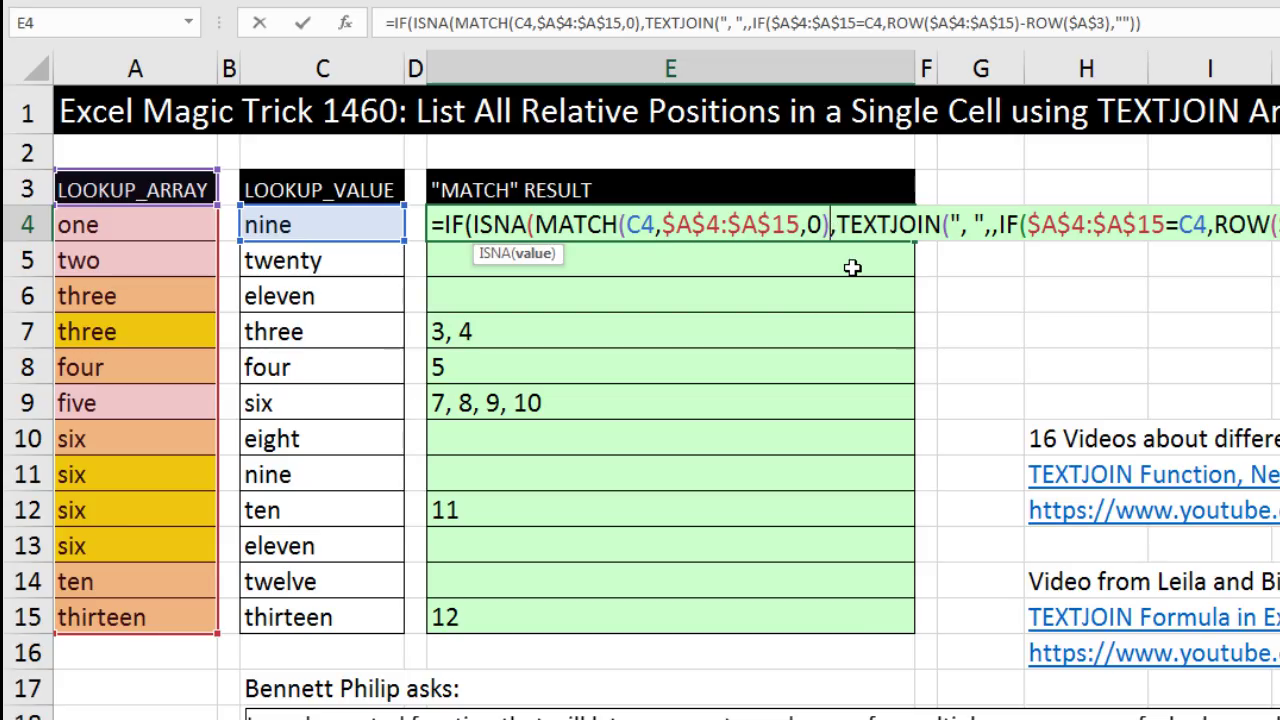
{"action": "type", "text": ")"}
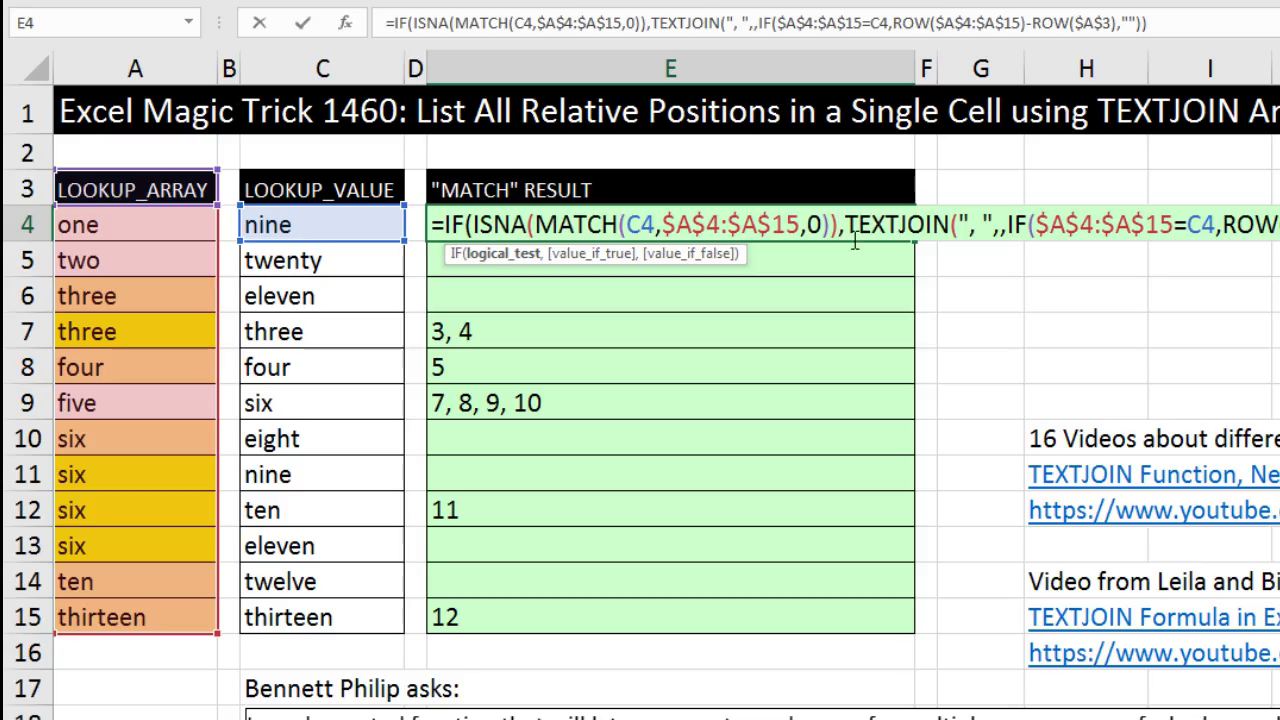
Step: Insert "LOOKUP_VALUE NOT IN LOOKUP_ARRAY" as the outer IF's value_if_true, followed by a comma before TEXTJOIN
{"action": "left_click", "coordinate": [845, 228]}
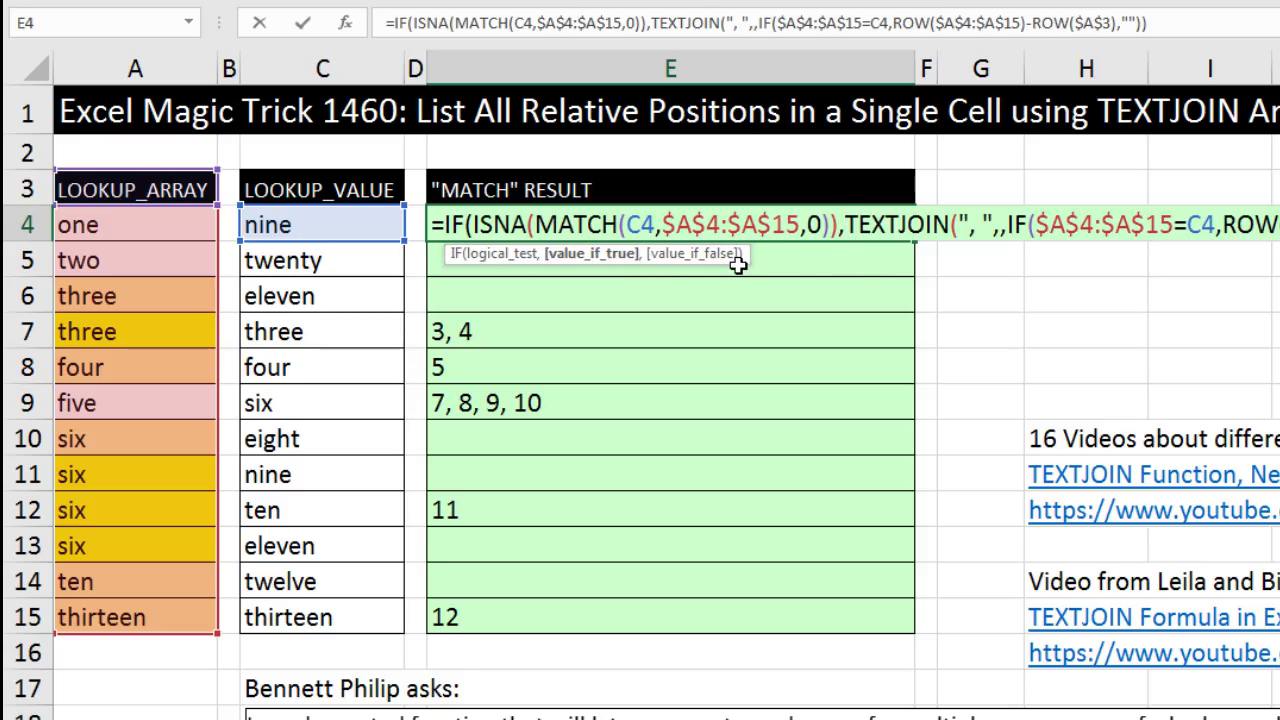
{"action": "left_click_drag", "start_coordinate": [743, 263], "coordinate": [941, 277]}
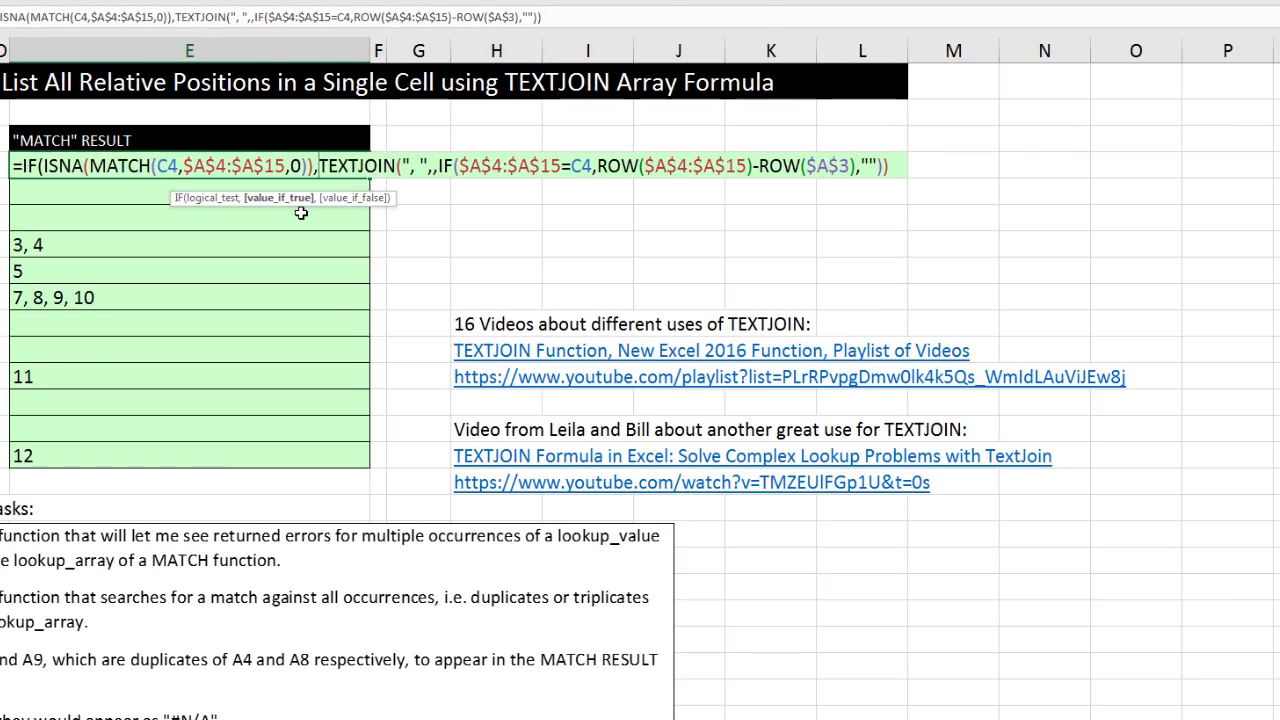
{"action": "type", "text": "\"LOOKUP_VALUE NOT IN LOOKUP_ARRAY\""}
{"action": "left_click", "coordinate": [305, 199]}
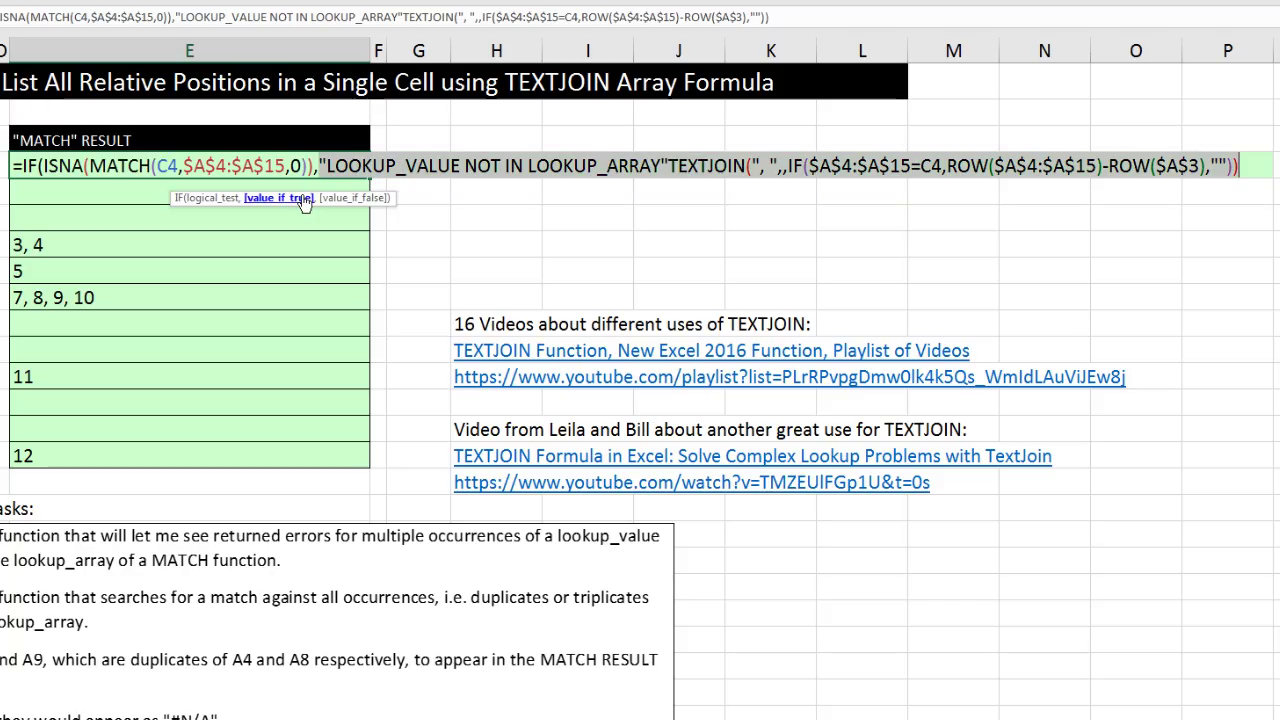
{"action": "left_click", "coordinate": [669, 166]}
{"action": "left_click_drag", "start_coordinate": [395, 198], "coordinate": [740, 195]}
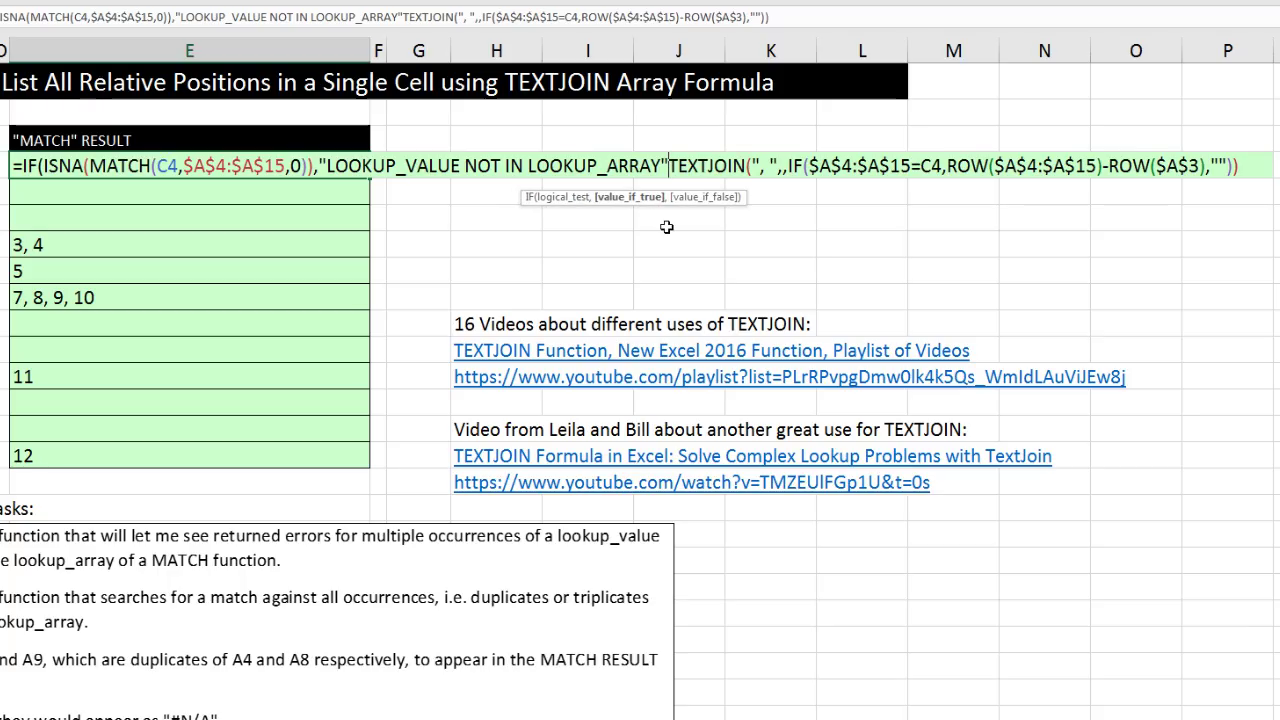
{"action": "type", "text": ","}
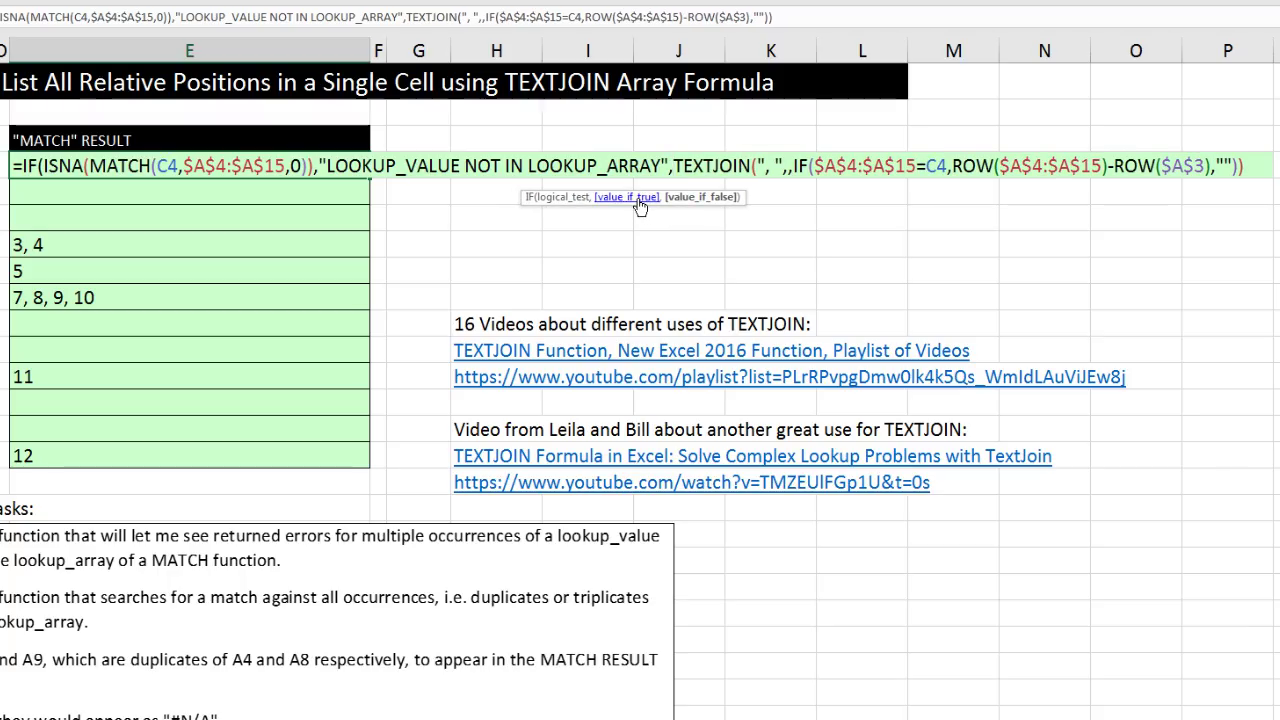
Step: Check the outer IF's true and false arguments, close the E4 formula, and copy the entered formula down through E15
{"action": "left_click", "coordinate": [628, 197]}
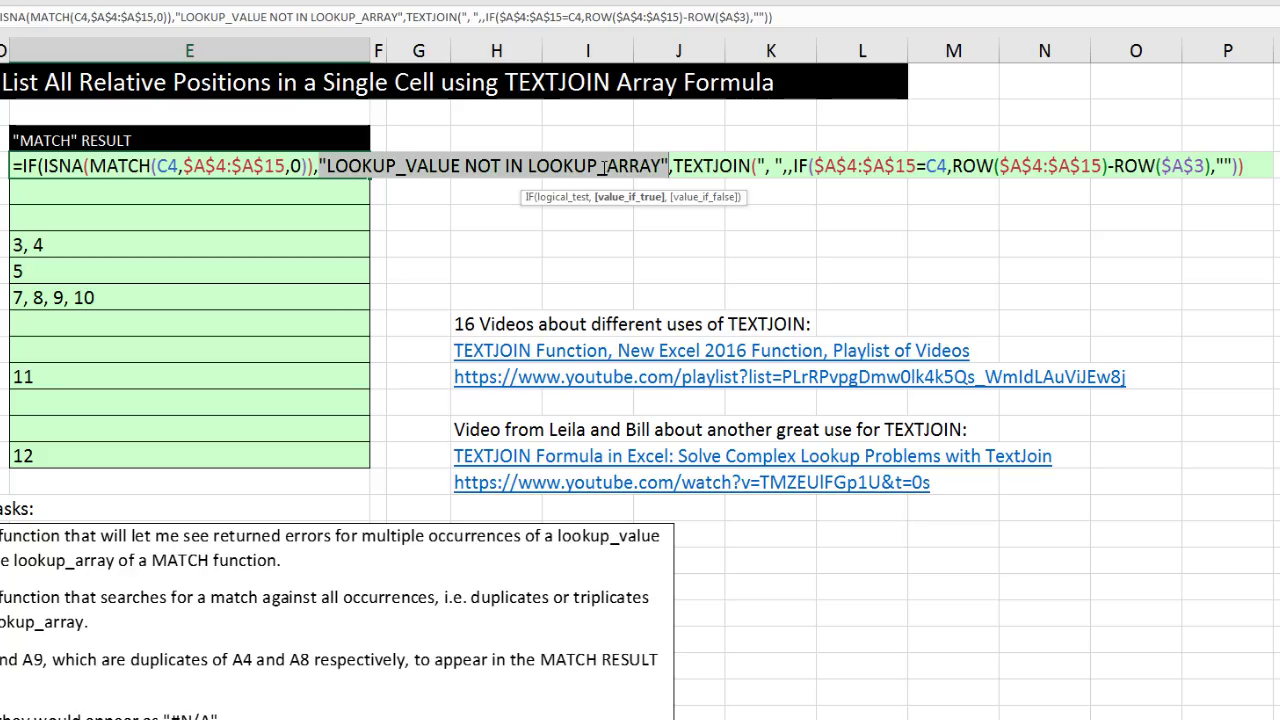
{"action": "left_click", "coordinate": [697, 198]}
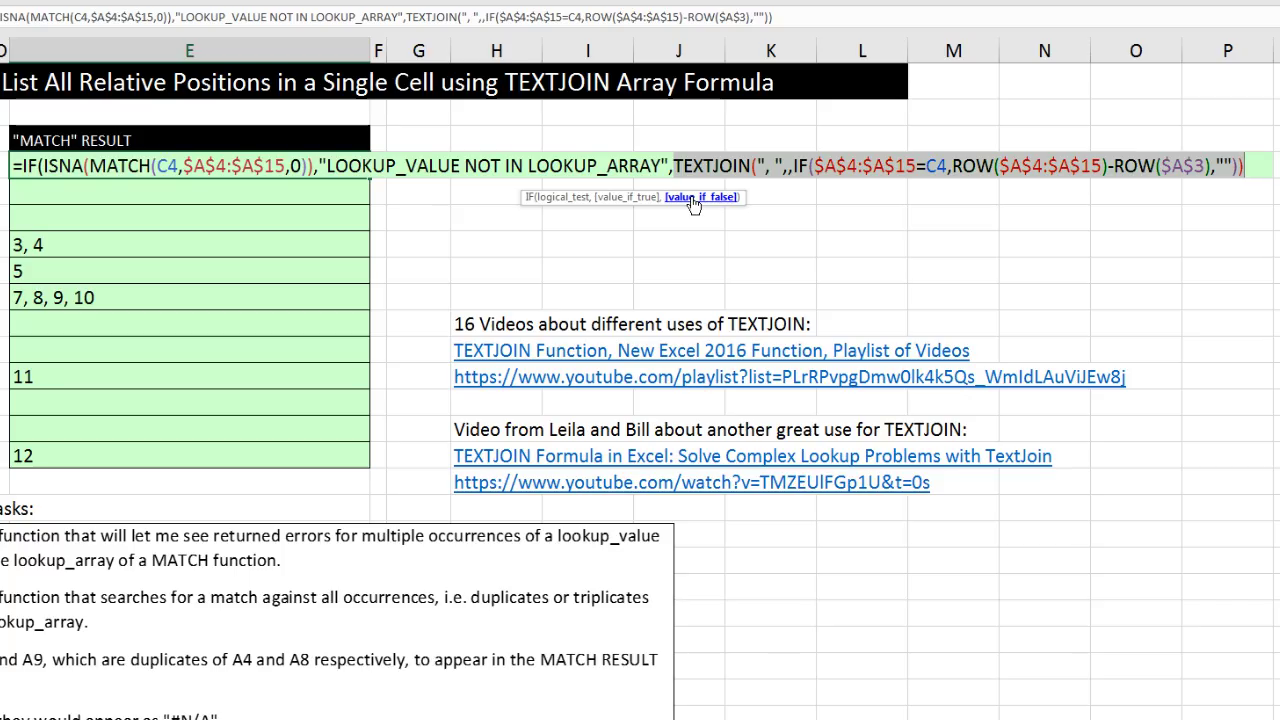
{"action": "left_click", "coordinate": [1248, 172]}
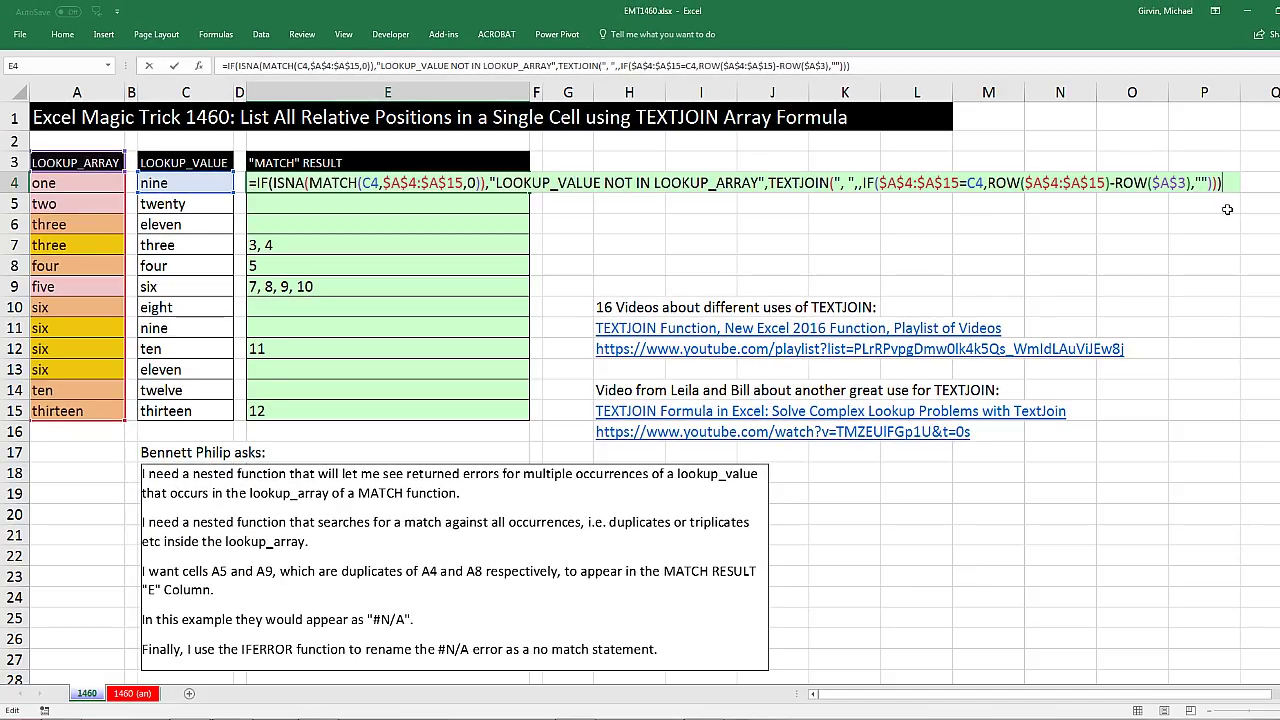
{"action": "key", "text": "ctrl+shift+Return"}
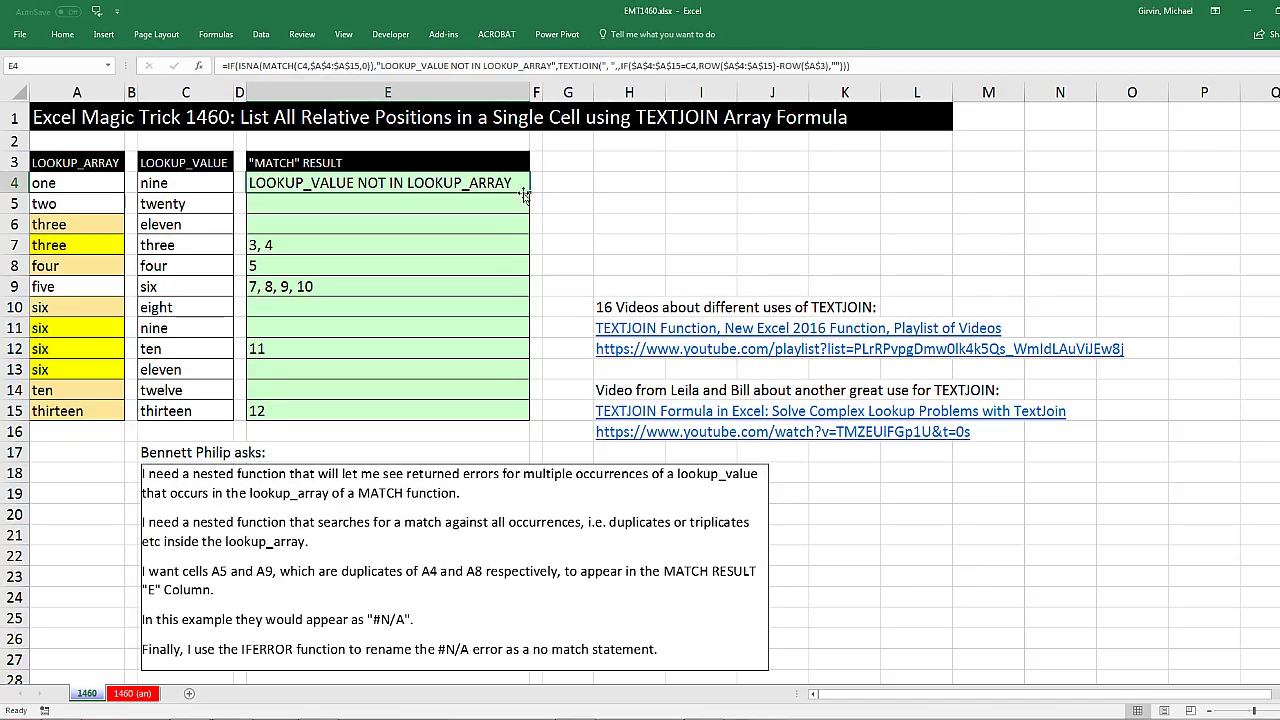
{"action": "double_click", "coordinate": [530, 194]}
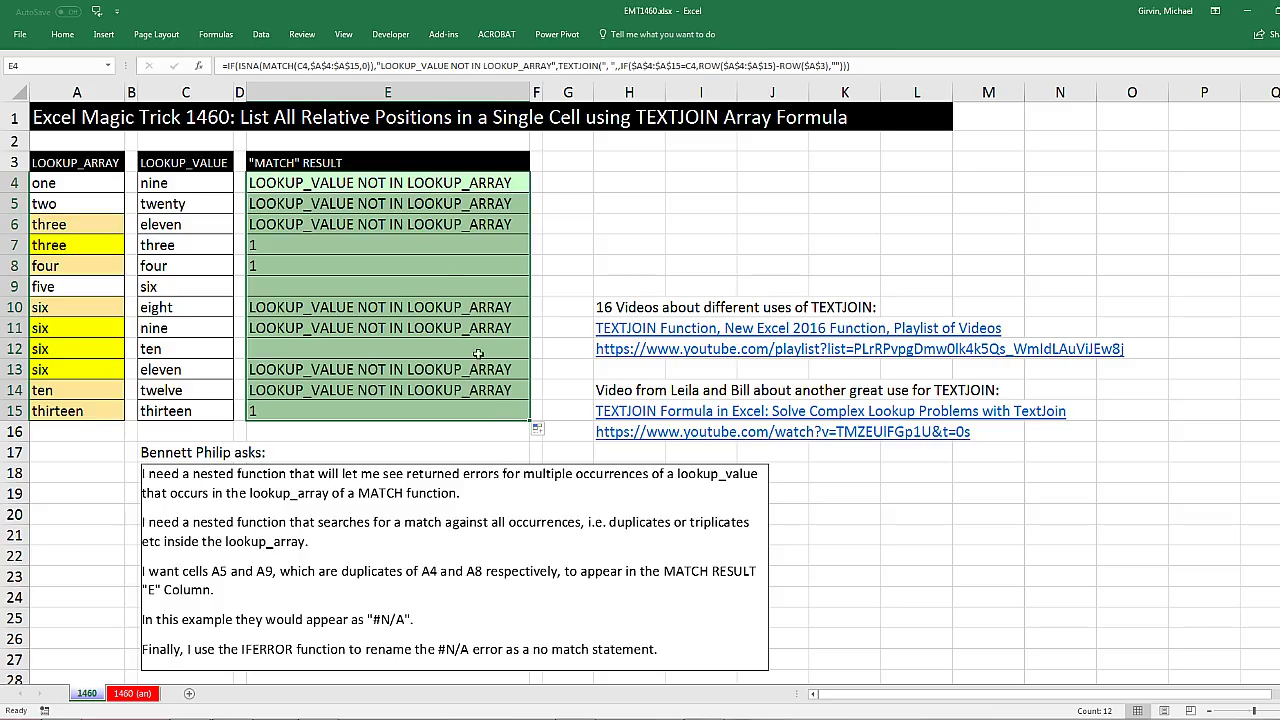
Step: Re-enter the E4 formula as an array formula and copy it down through E15
{"action": "left_click", "coordinate": [404, 182]}
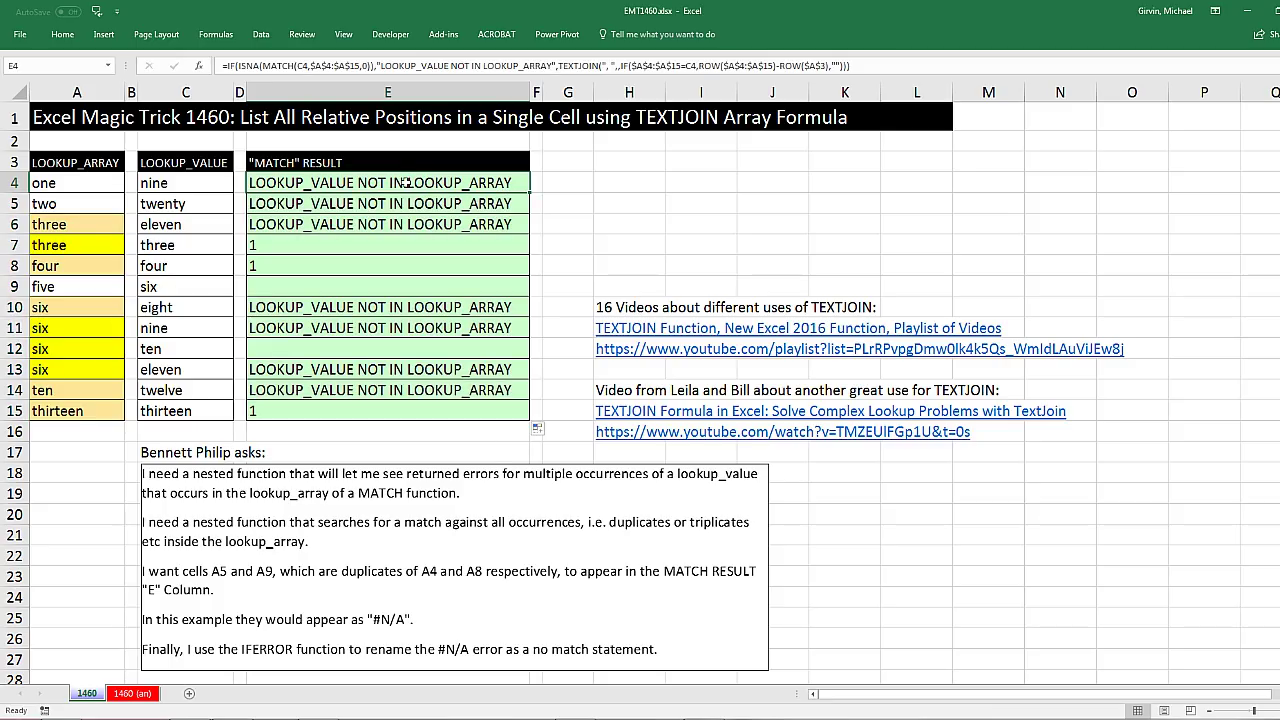
{"action": "key", "text": "F2"}
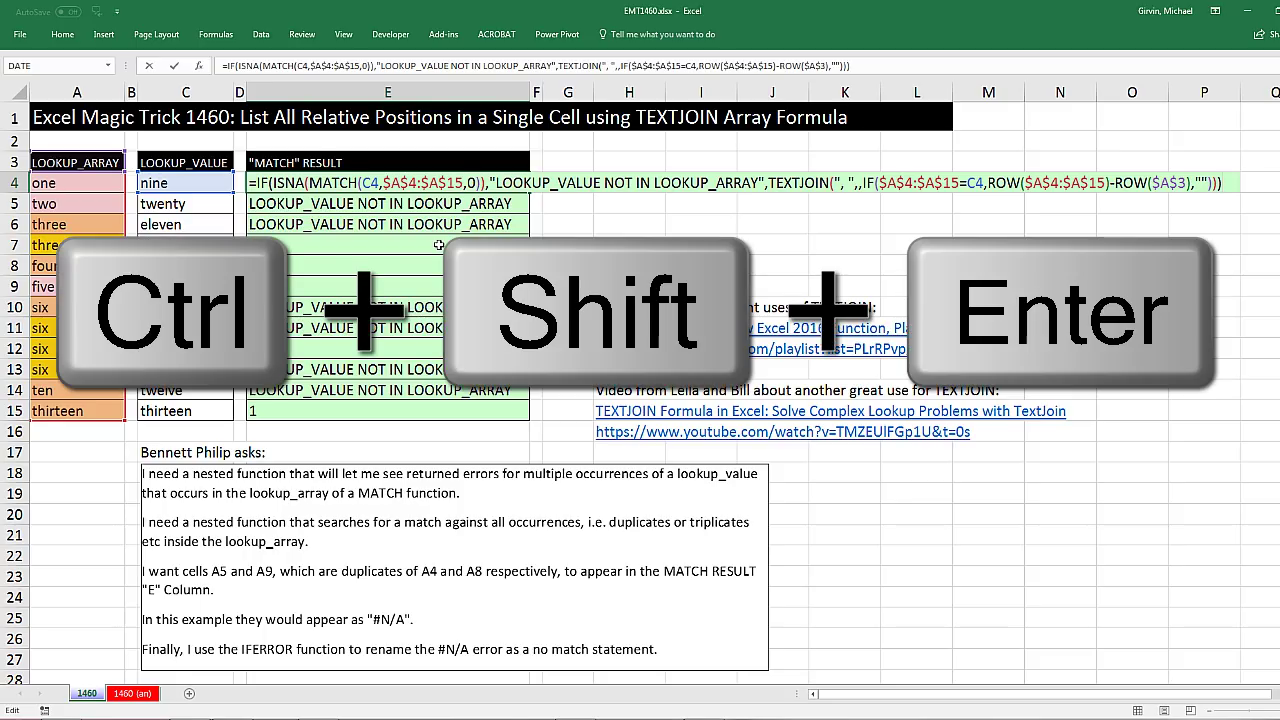
{"action": "key", "text": "ctrl+shift+Return"}
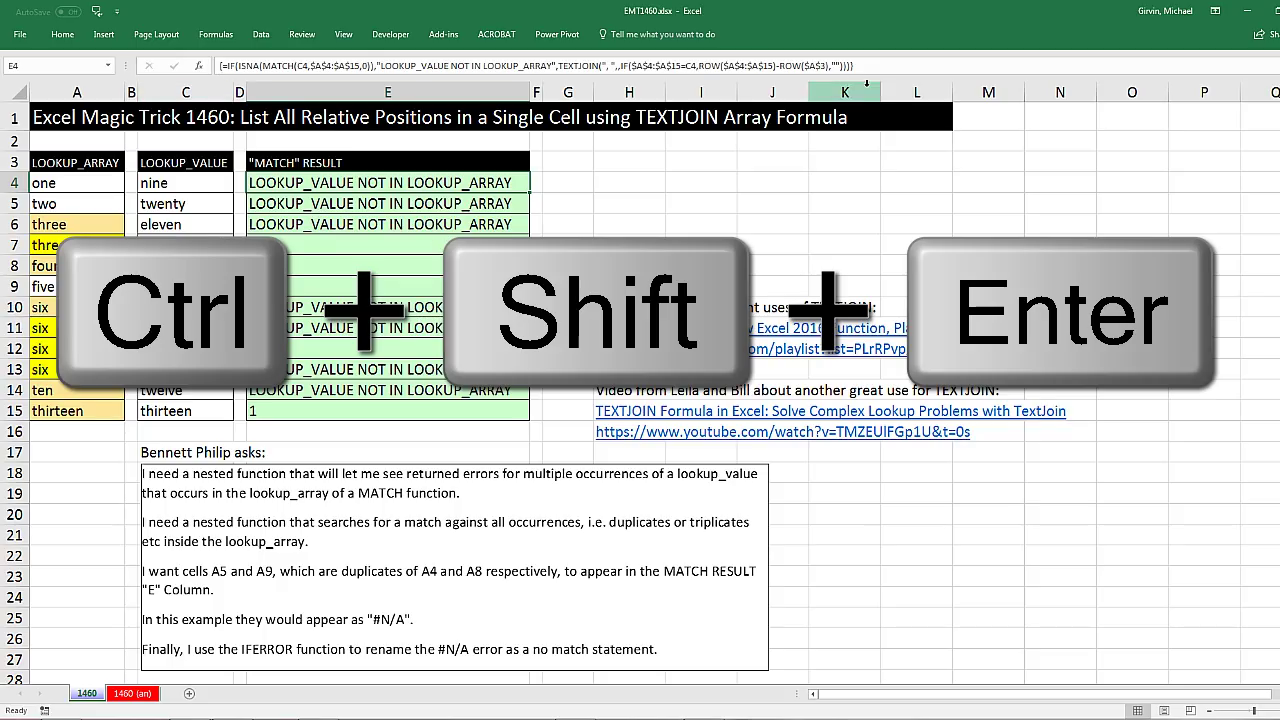
{"action": "double_click", "coordinate": [538, 193]}
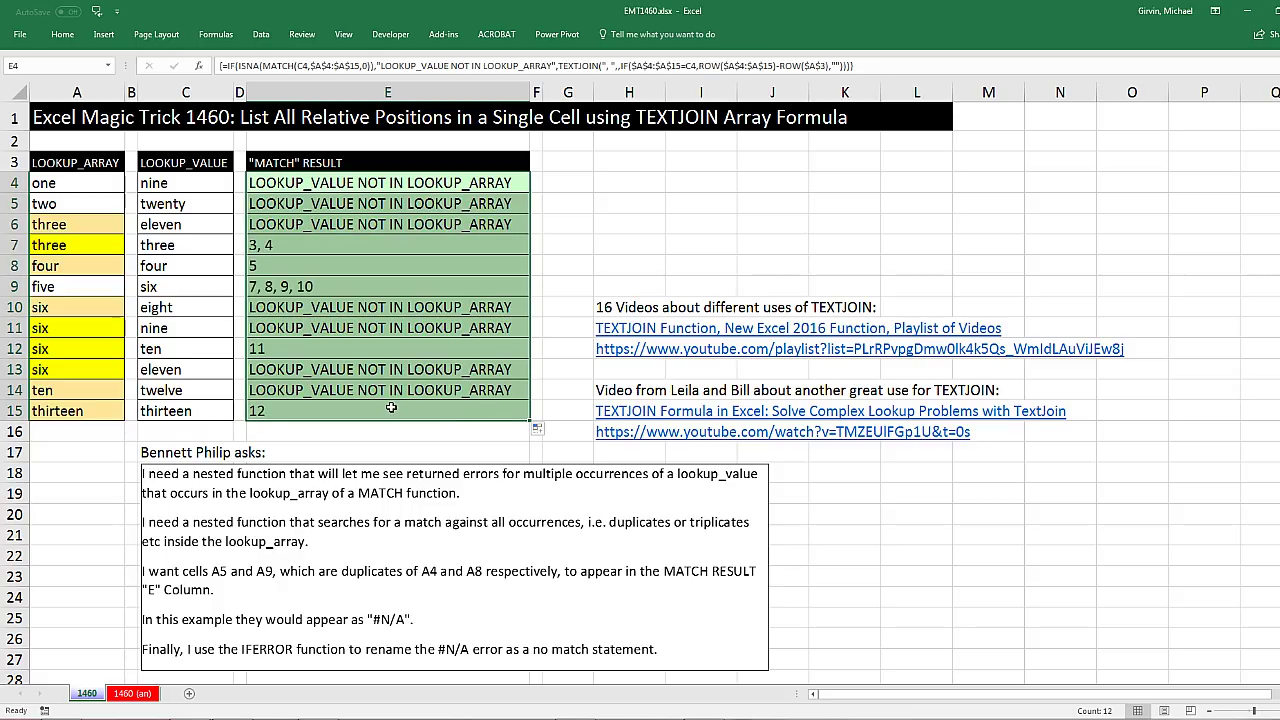
Step: Inspect the copied array formula in E9 and compare its positions with the LOOKUP_ARRAY list starting at A4
{"action": "left_click", "coordinate": [267, 297]}
{"action": "left_click", "coordinate": [263, 290]}
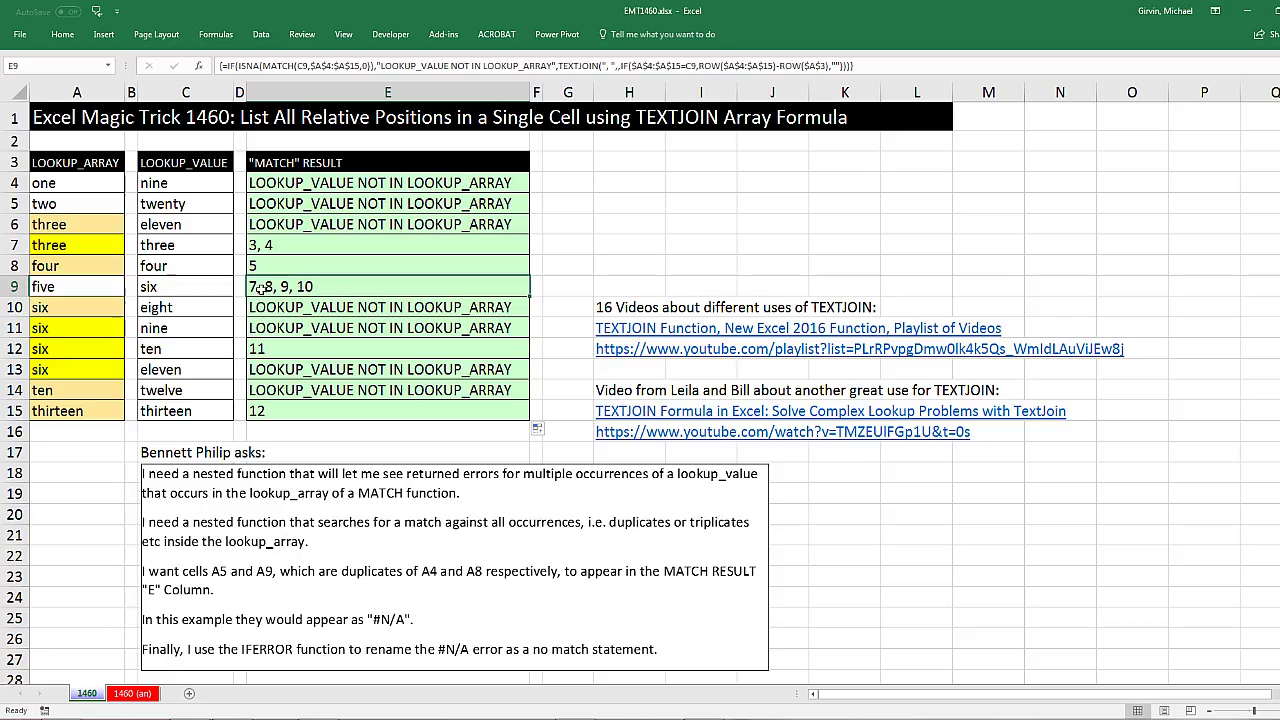
{"action": "left_click", "coordinate": [62, 184]}
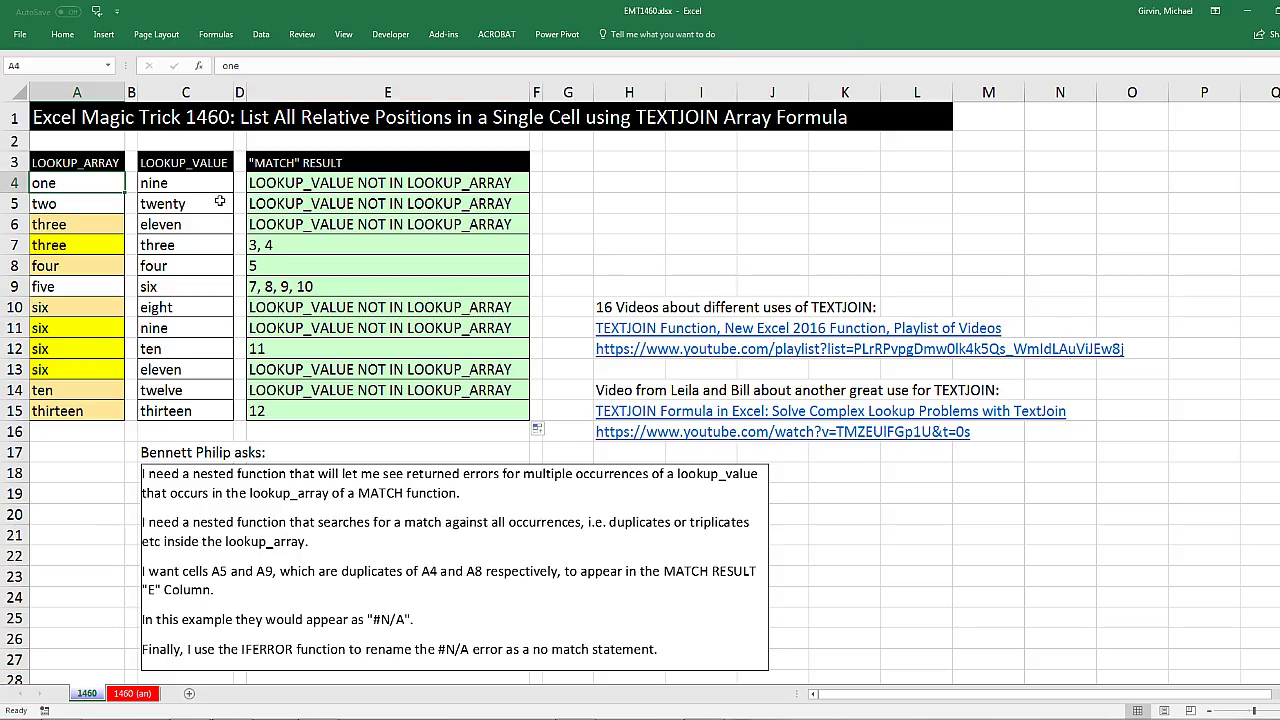
Step: Test the position formulas by entering "six" and "nine" in turn in A4, and undo both entries
{"action": "type", "text": "six"}
{"action": "key", "text": "ctrl+Return"}
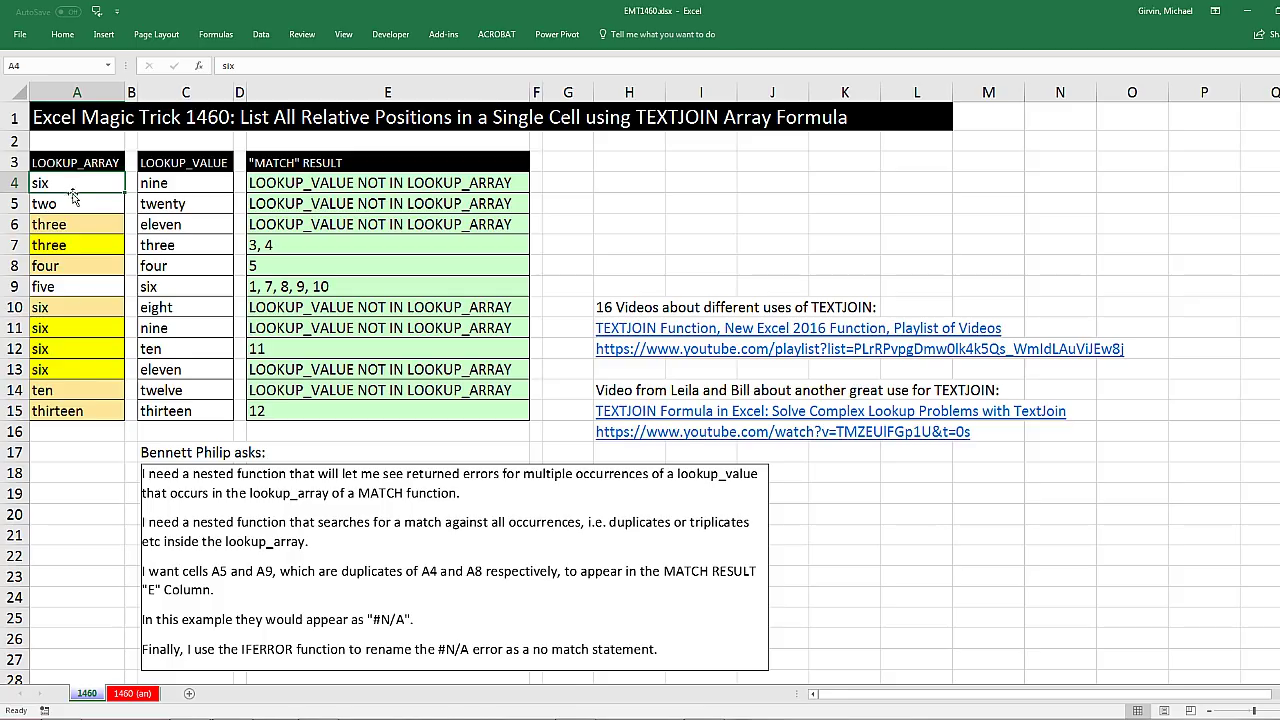
{"action": "type", "text": "nine"}
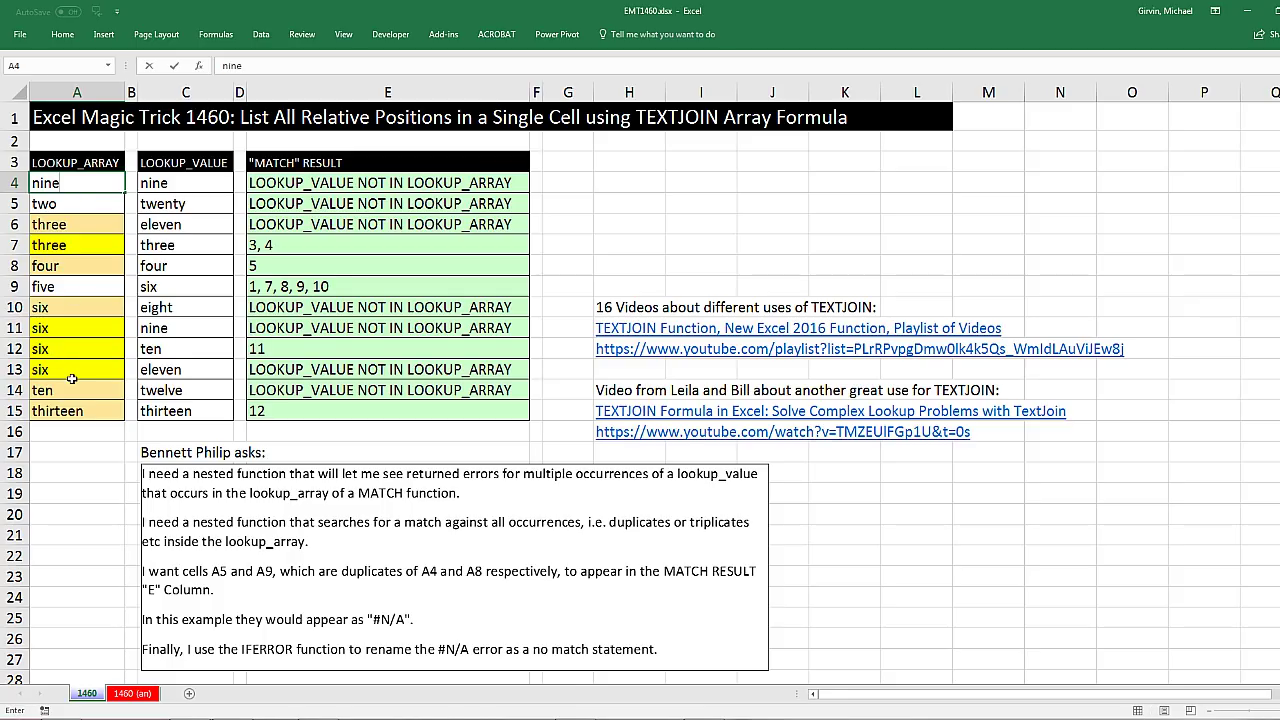
{"action": "key", "text": "ctrl+Return"}
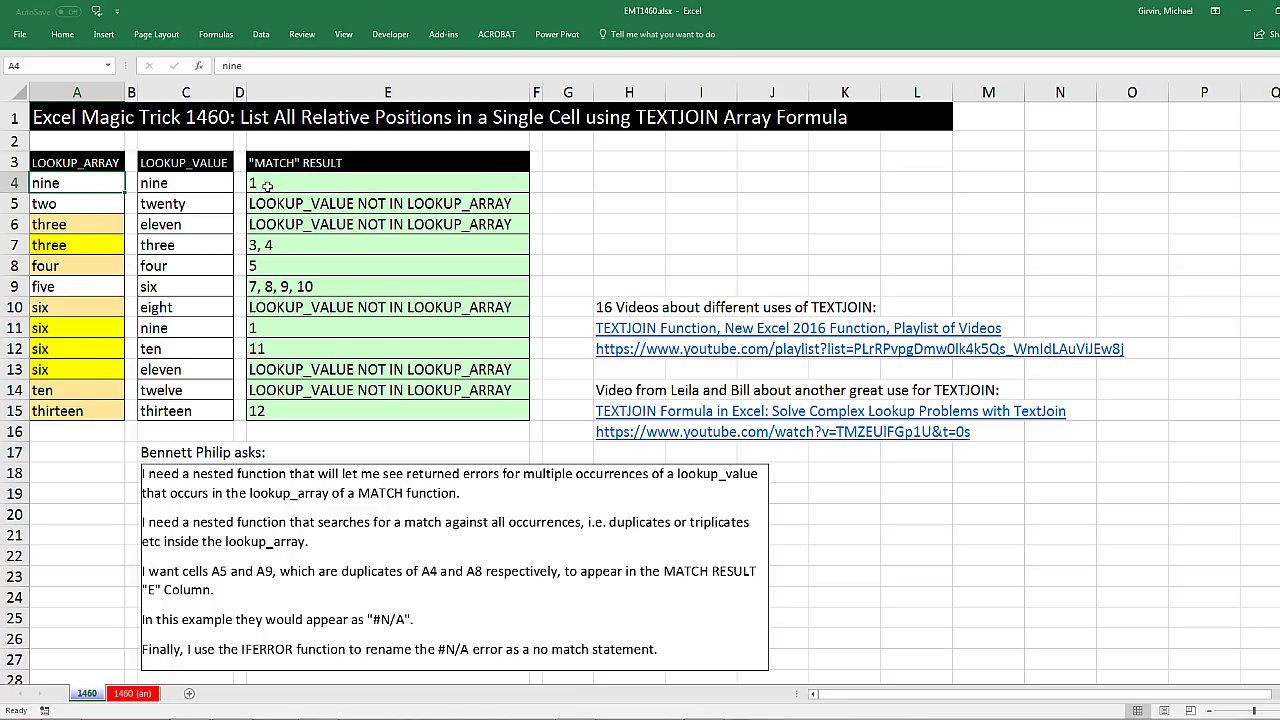
{"action": "key", "text": "ctrl+z"}
{"action": "key", "text": "ctrl+z"}
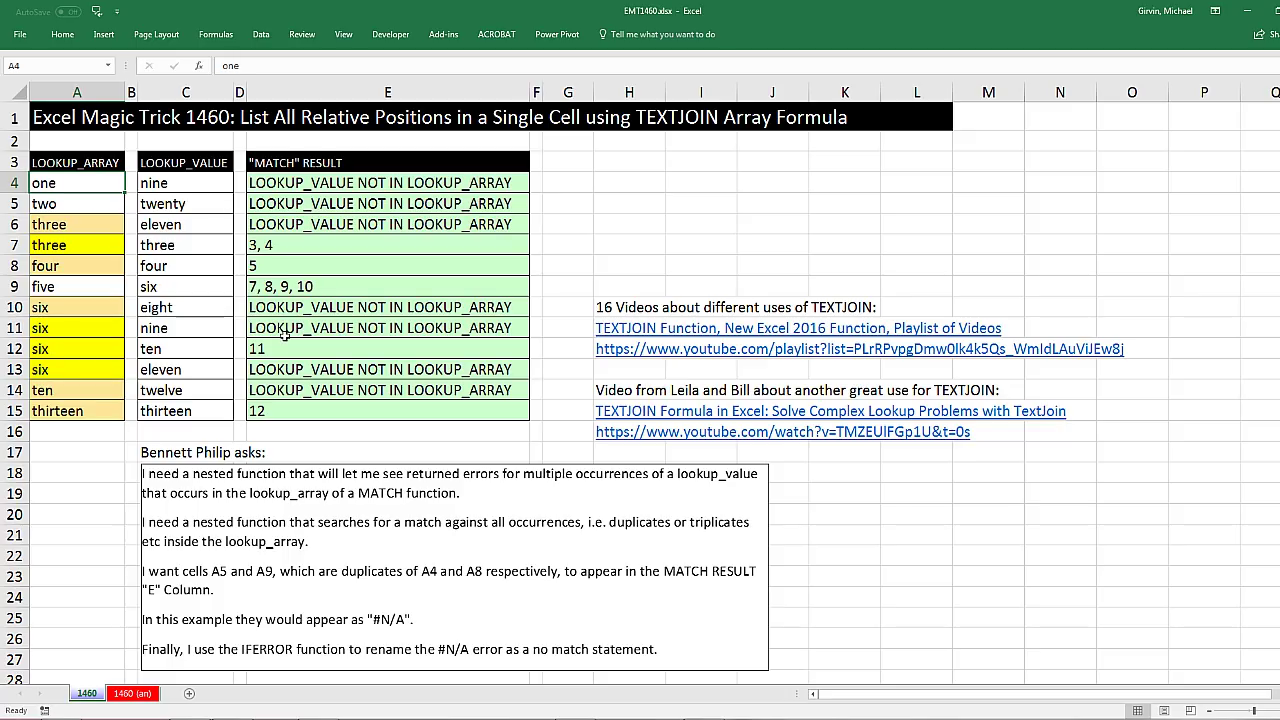
Step: Examine E9's array formula by highlighting its TEXTJOIN part, the outer IF's logical_test, and its value_if_true argument
{"action": "double_click", "coordinate": [278, 287]}
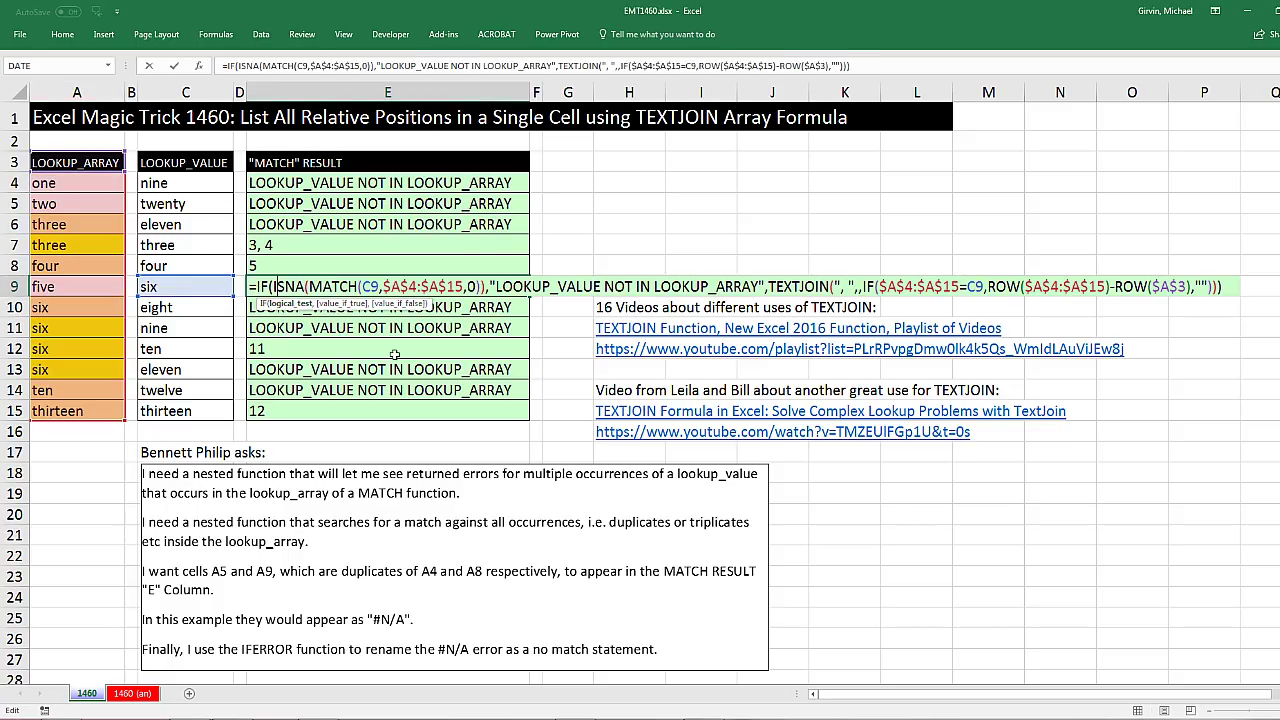
{"action": "left_click_drag", "start_coordinate": [1218, 288], "coordinate": [769, 289]}
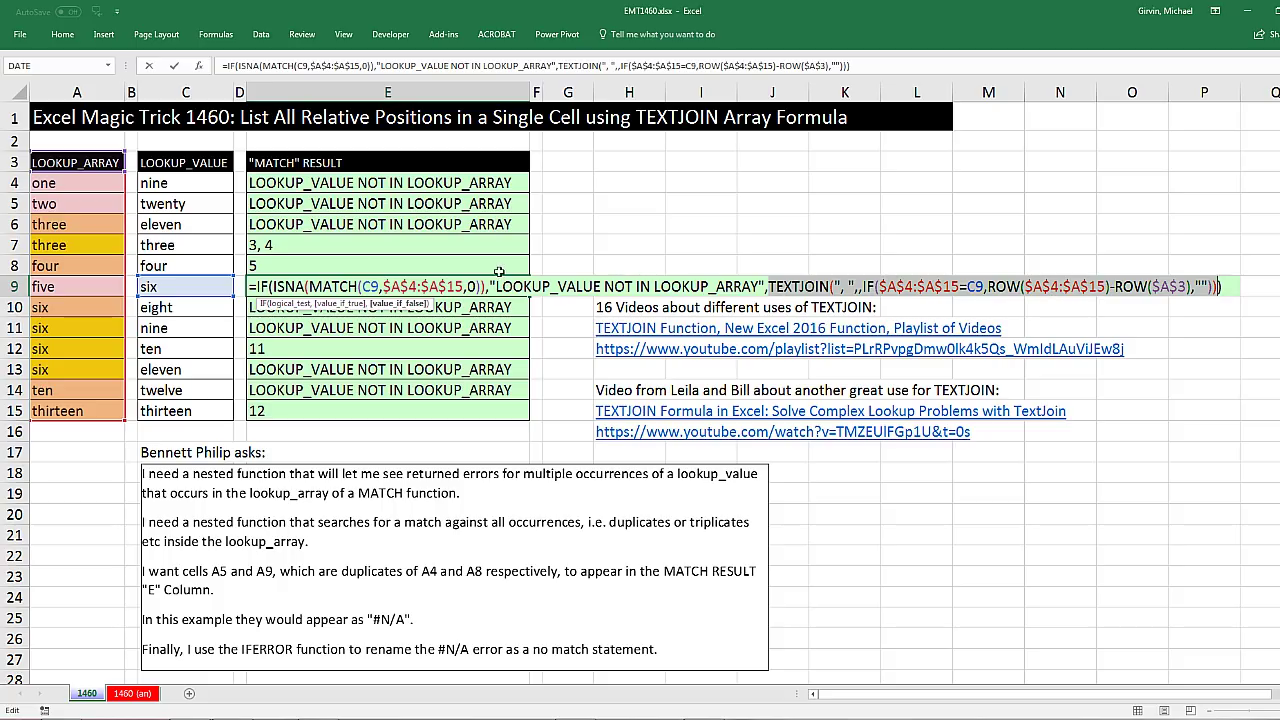
{"action": "left_click", "coordinate": [287, 304]}
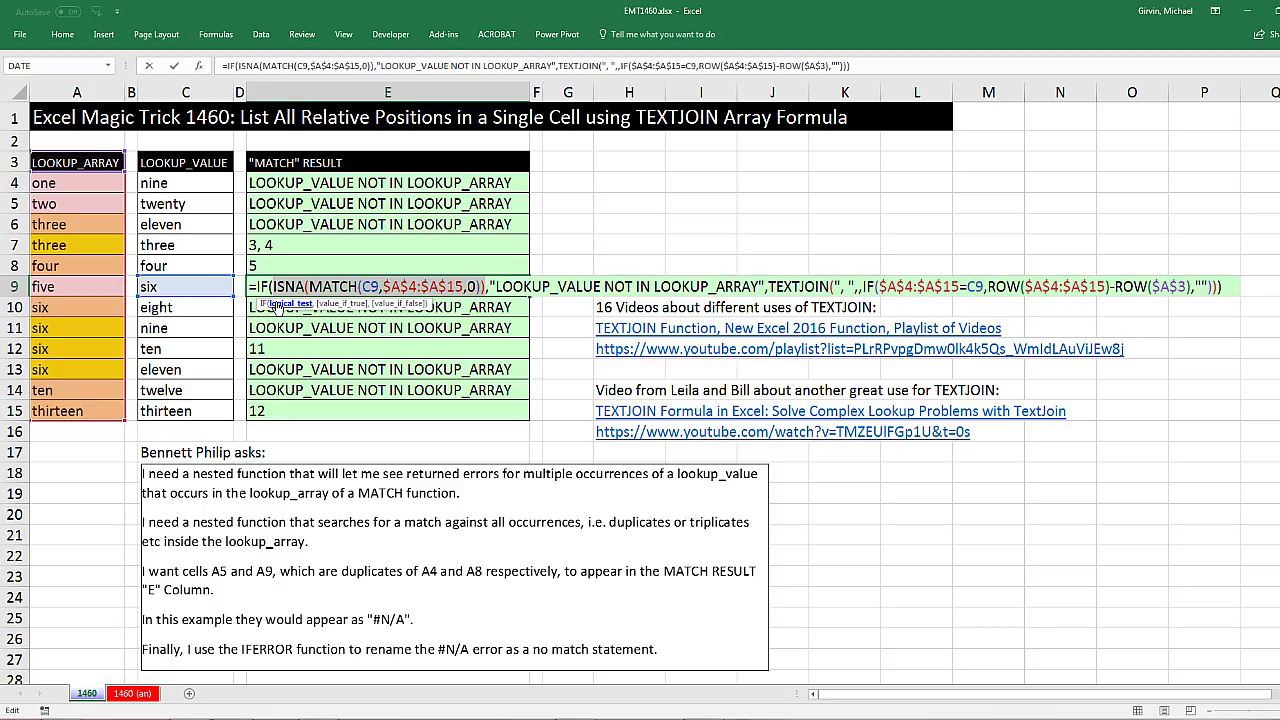
{"action": "left_click", "coordinate": [338, 304]}
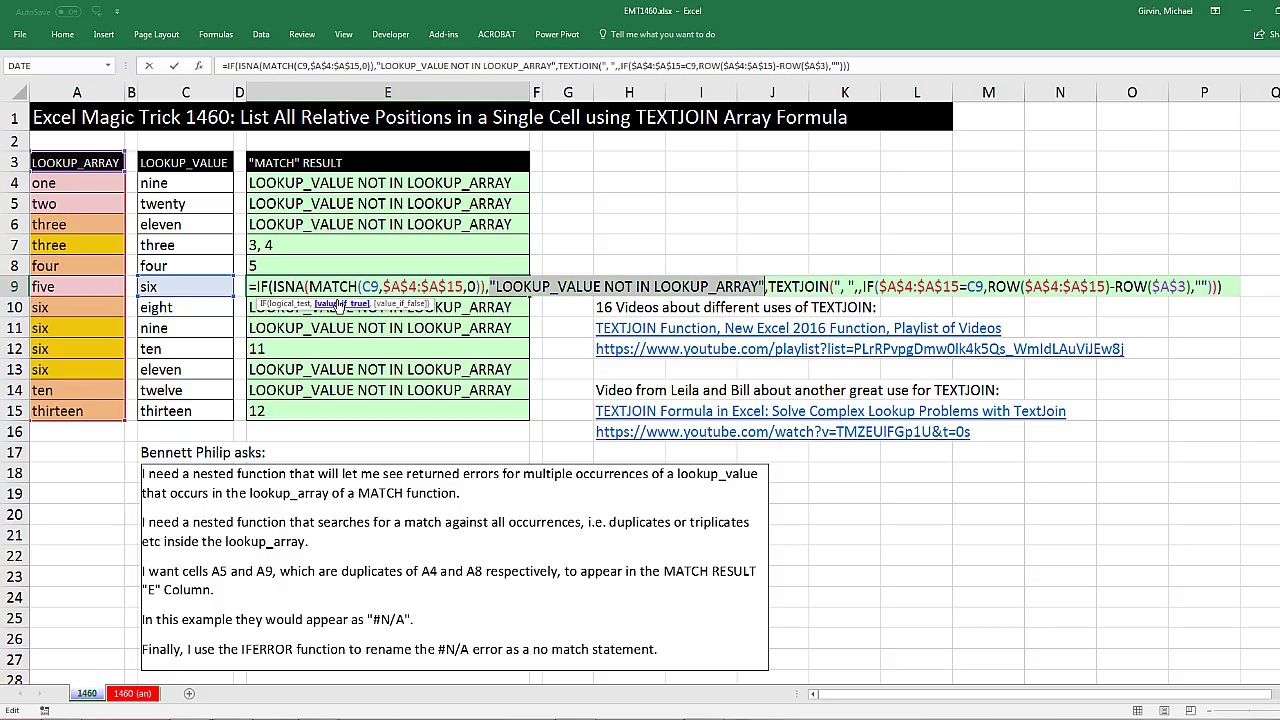